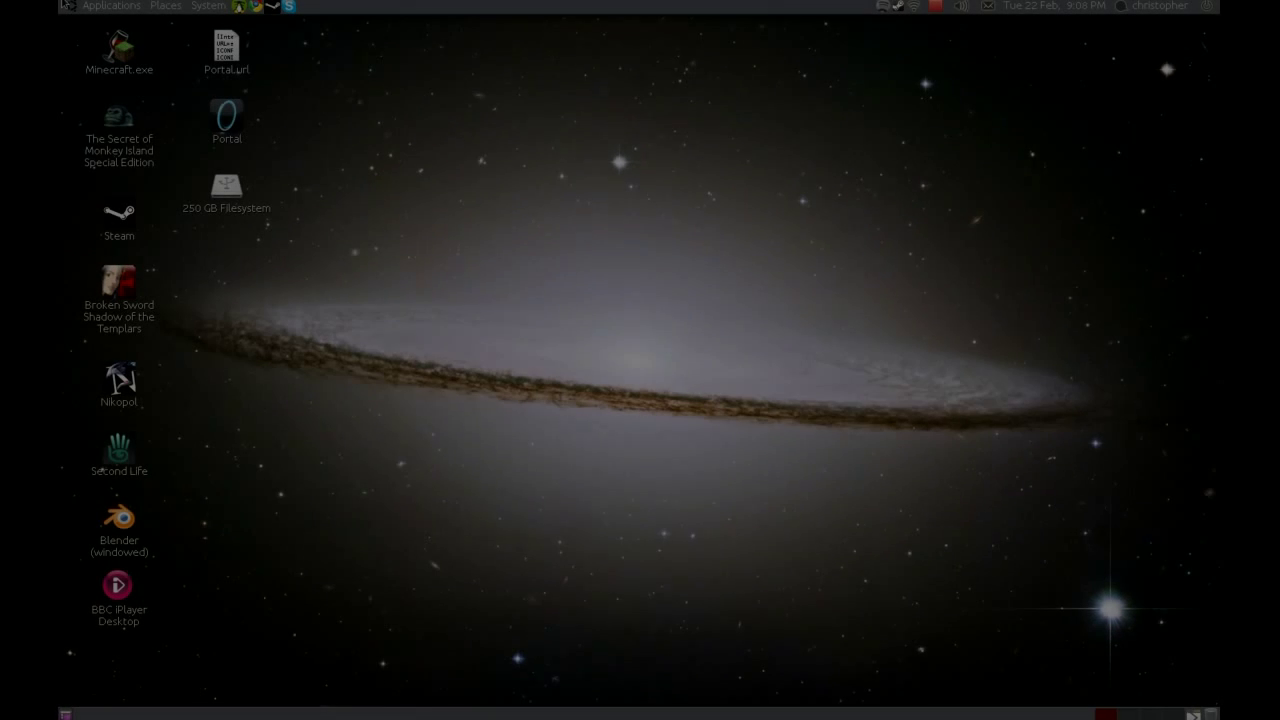
Launch the Firefox web browser from the installed Internet applications.
left_click(111, 8)
left_click(123, 8)
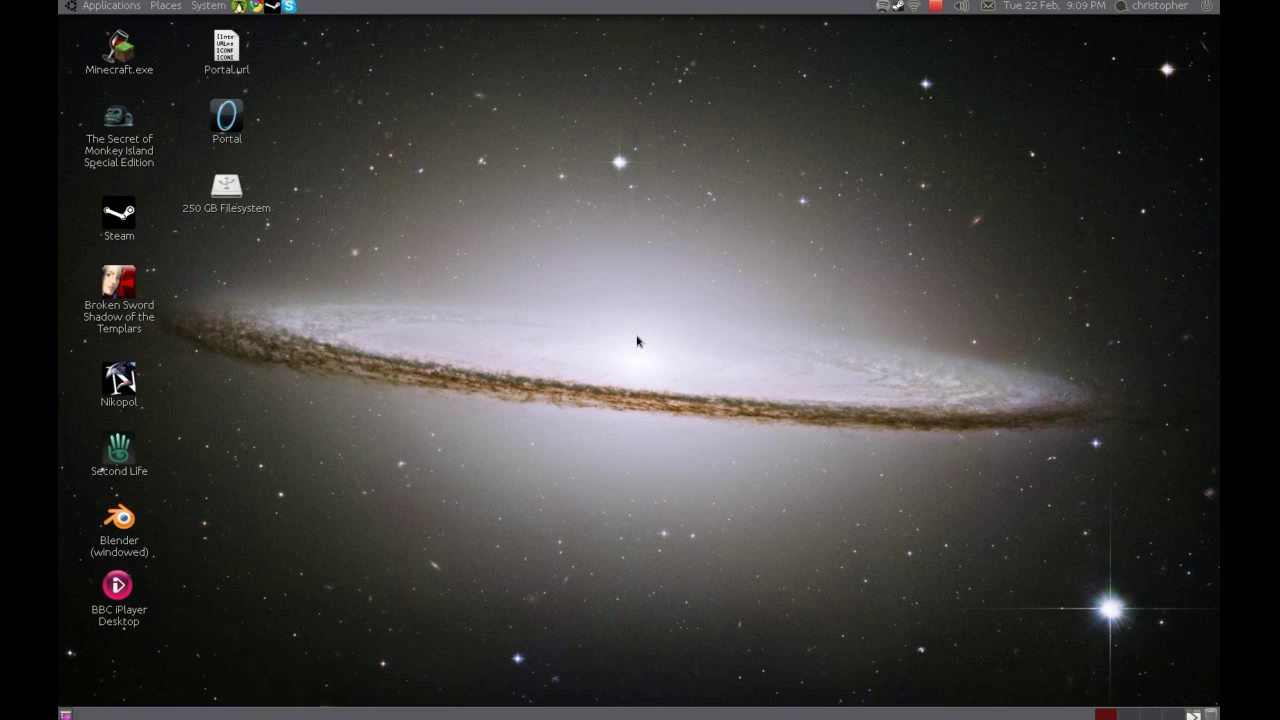
left_click(106, 8)
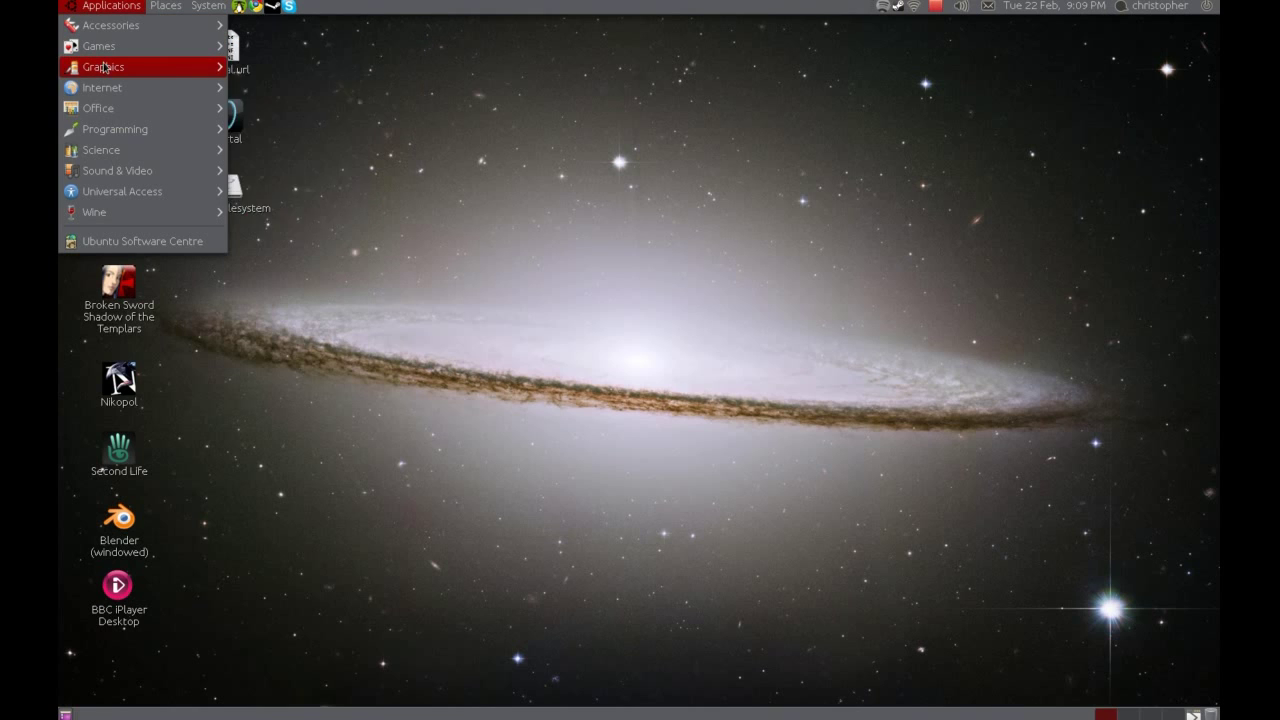
mouse_move(94, 90)
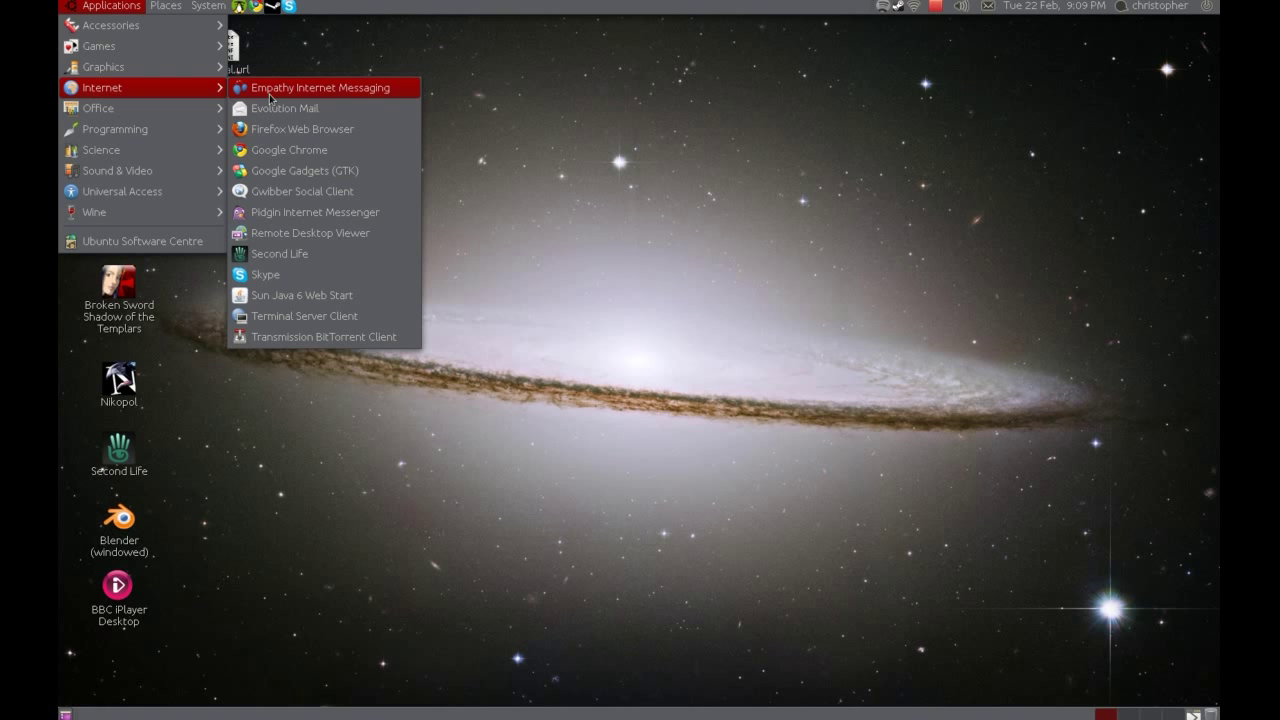
left_click(300, 129)
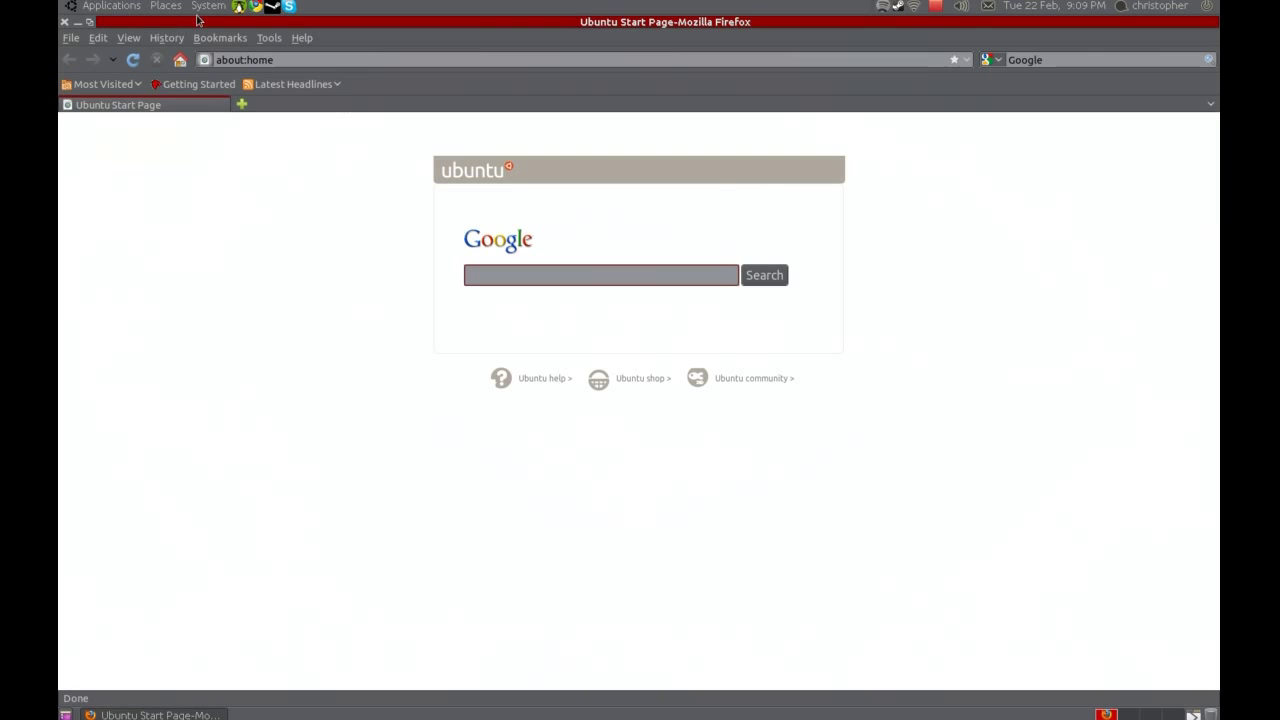
left_click(389, 63)
key("ctrl+a")
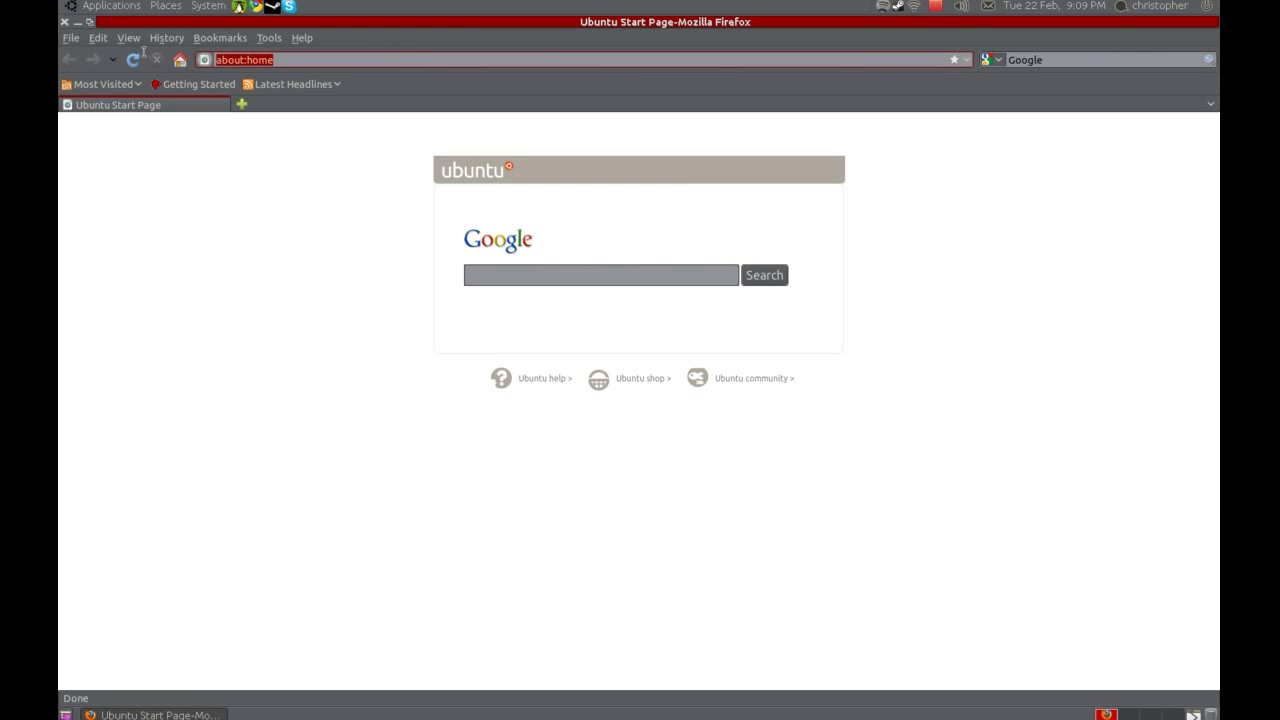
type("www.google.com")
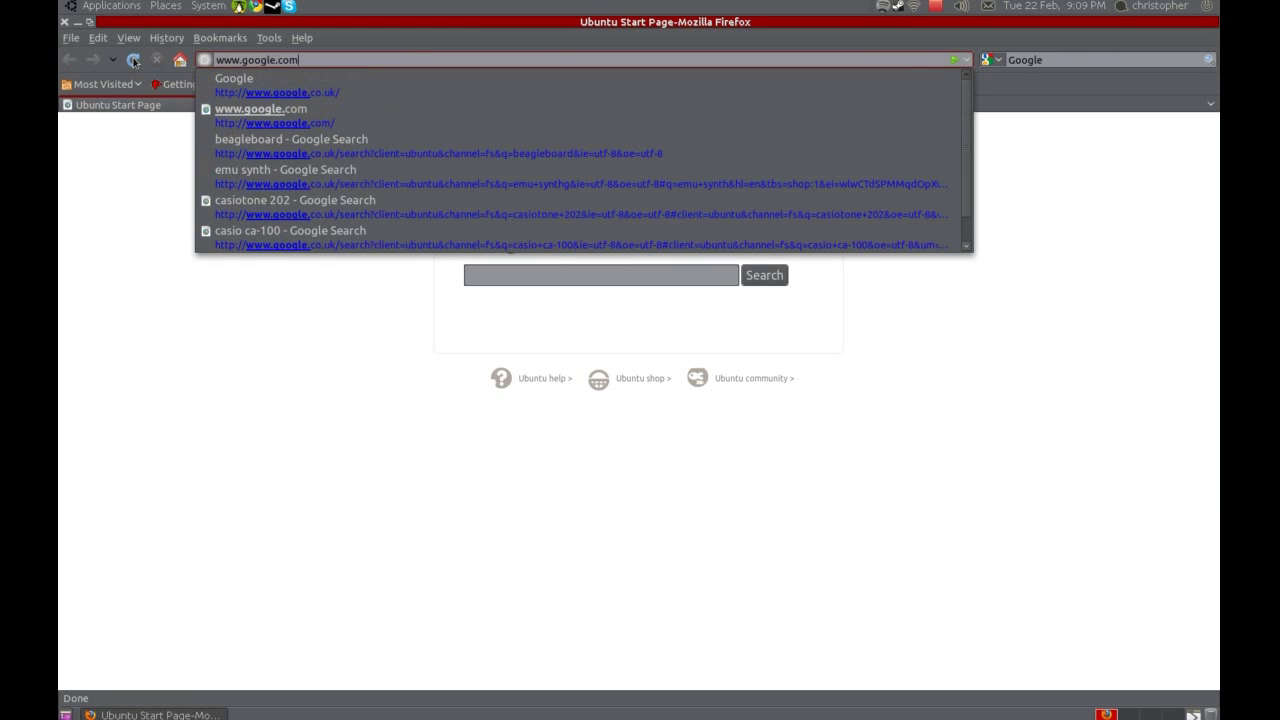
key("Return")
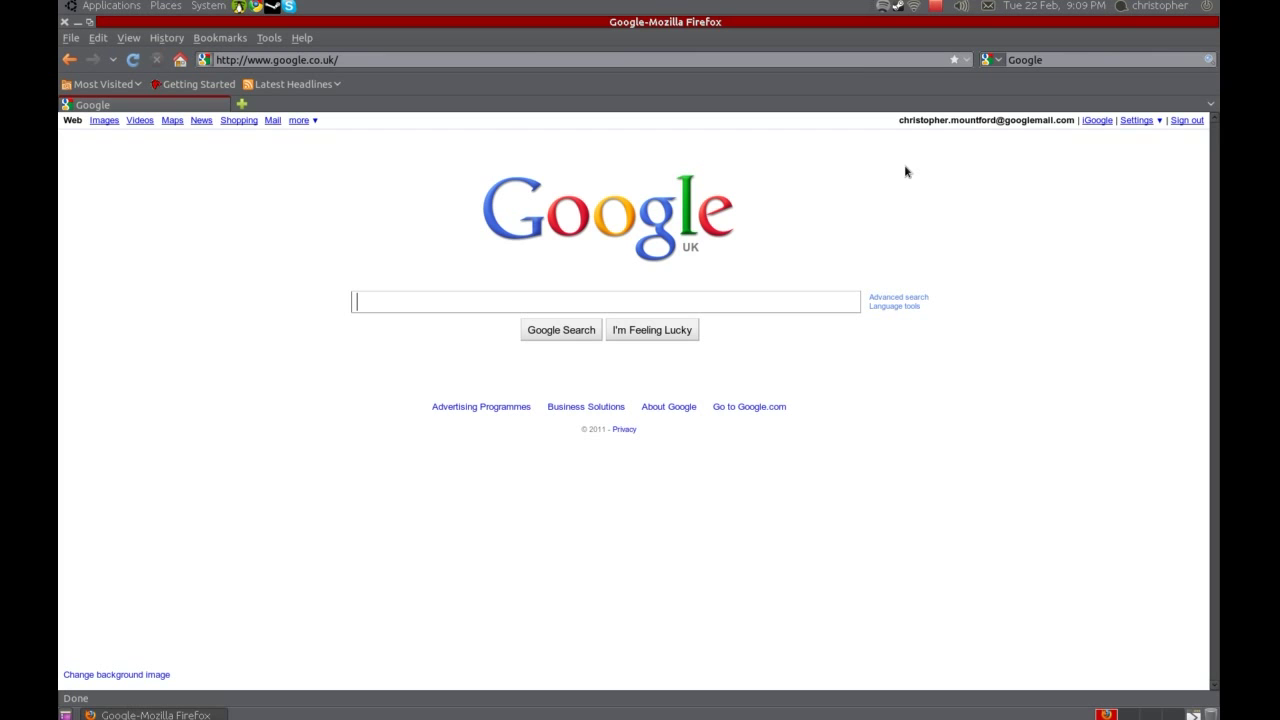
key("ctrl+q")
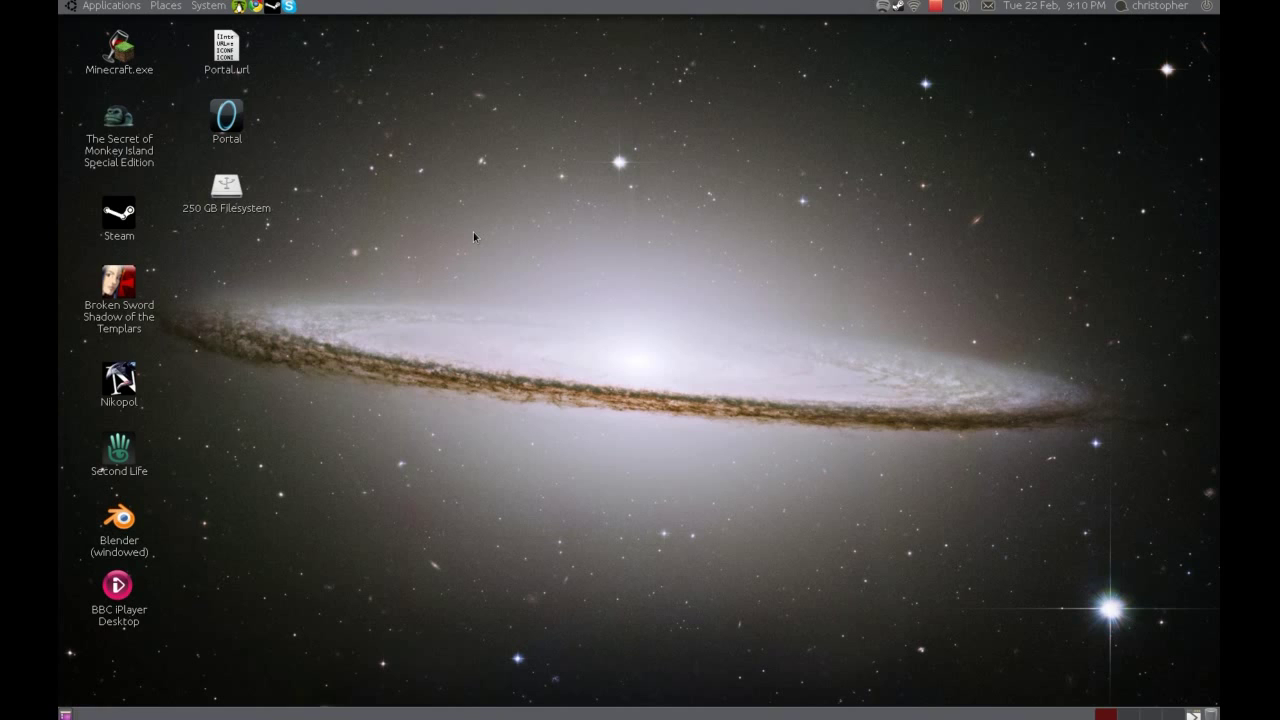
Launch the GIMP Image Editor from the graphics applications and move its main window closer to the toolbox.
left_click(163, 7)
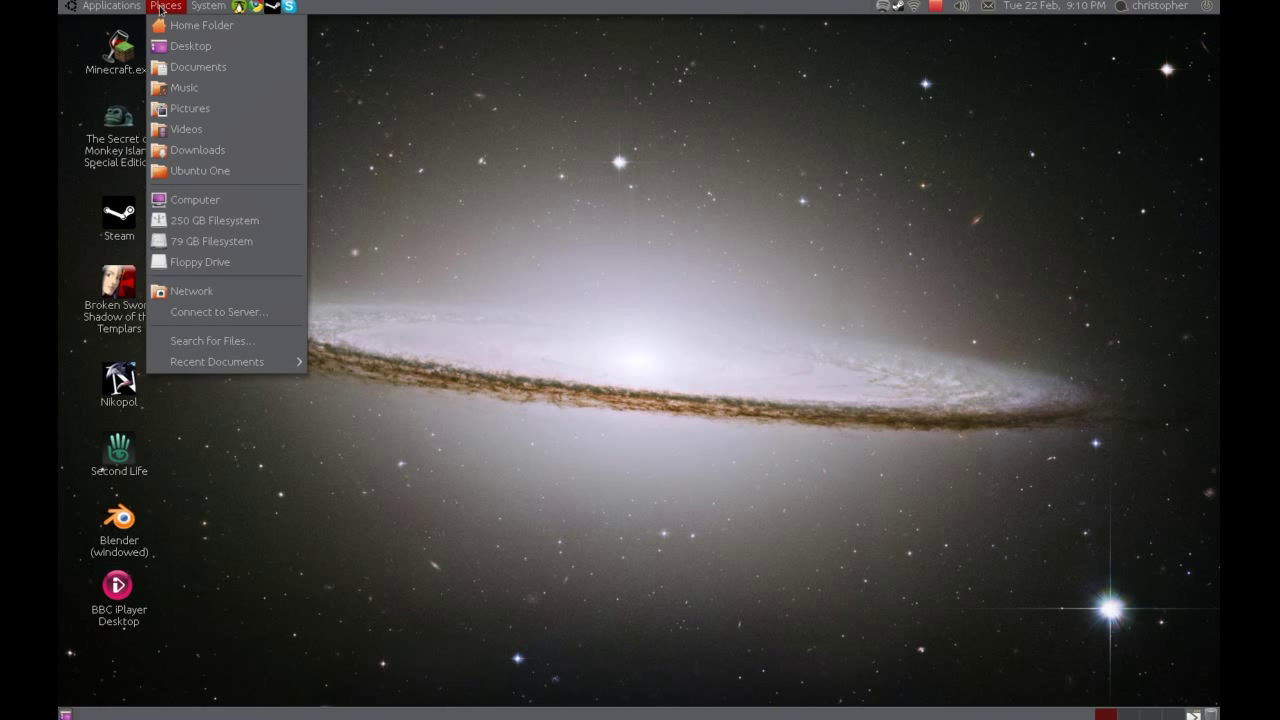
mouse_move(127, 12)
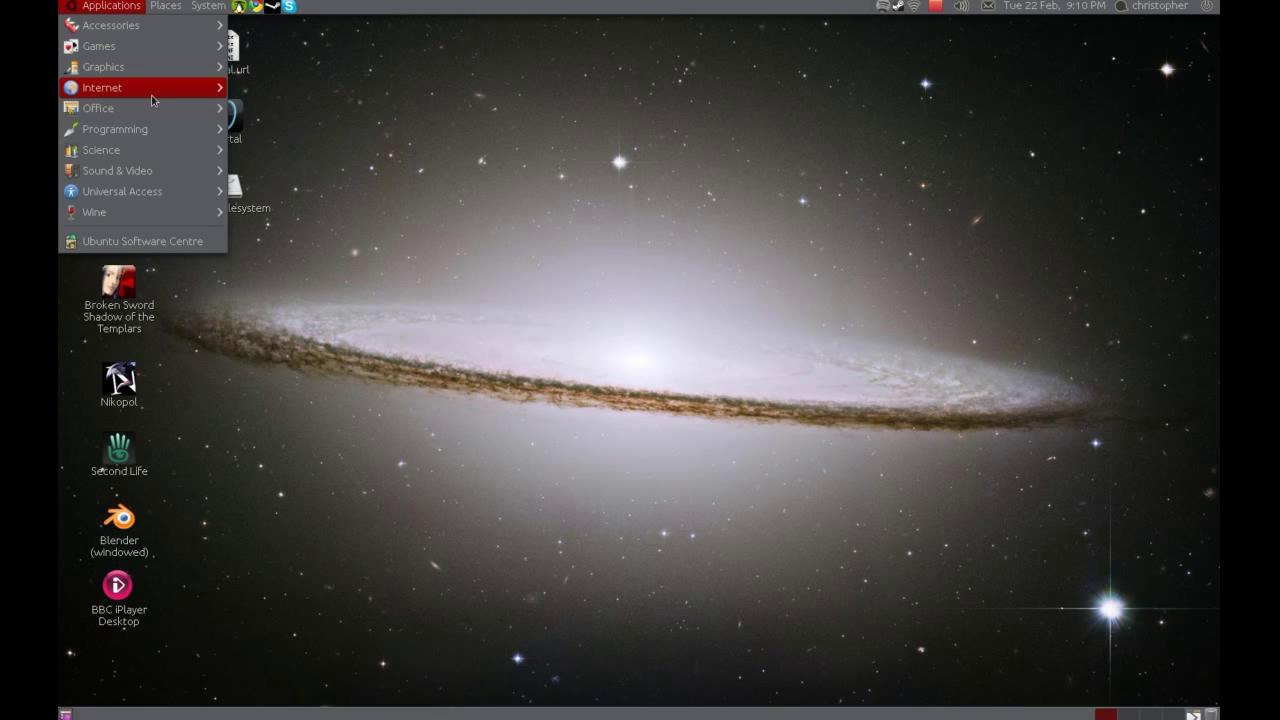
mouse_move(147, 104)
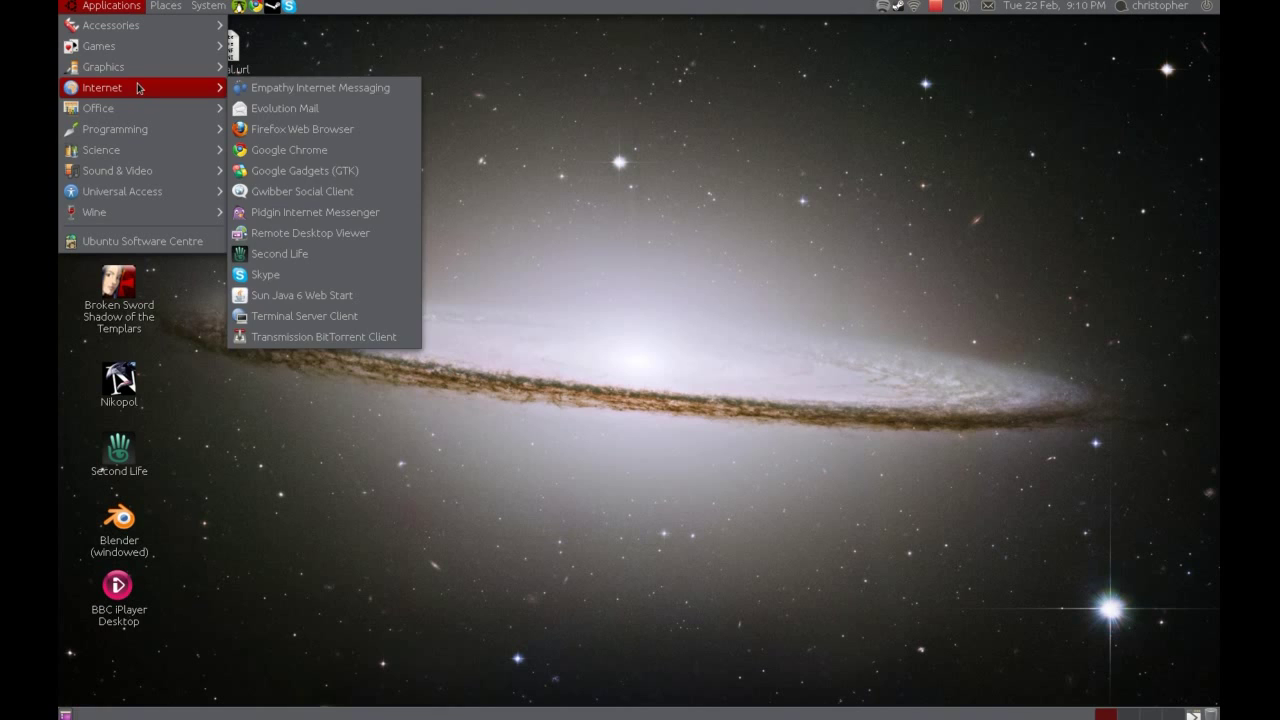
mouse_move(143, 72)
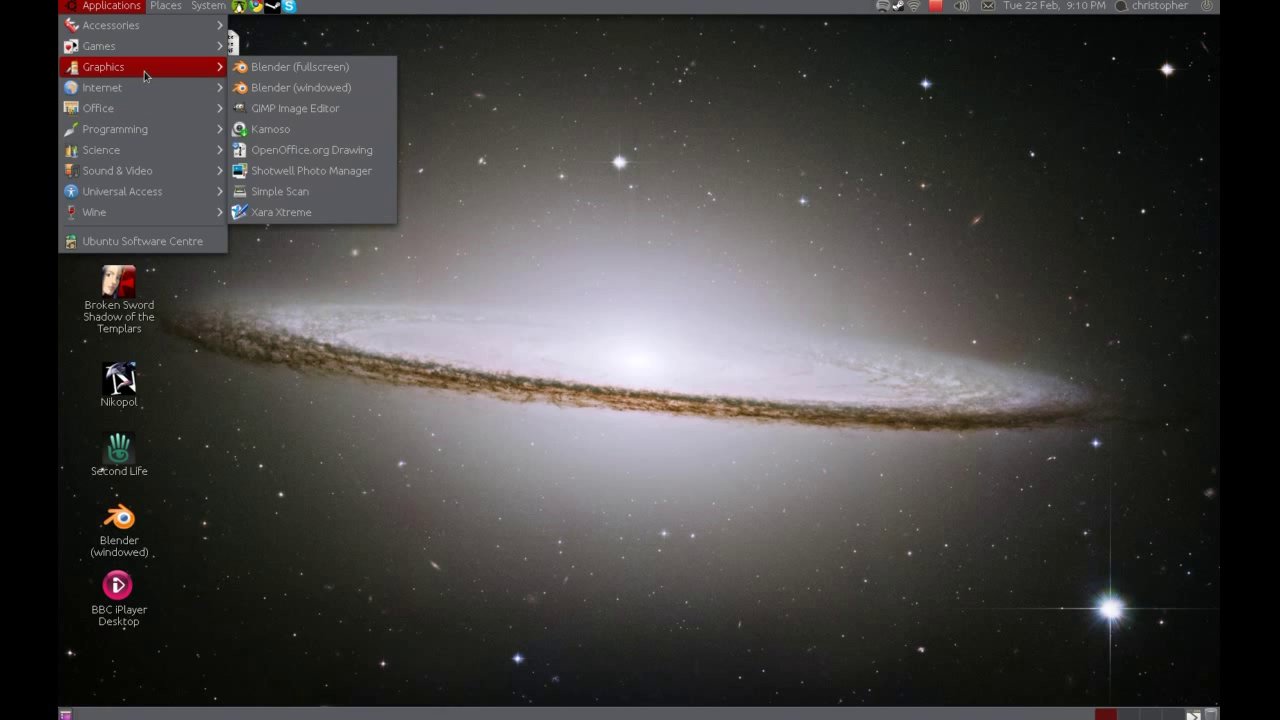
left_click(264, 108)
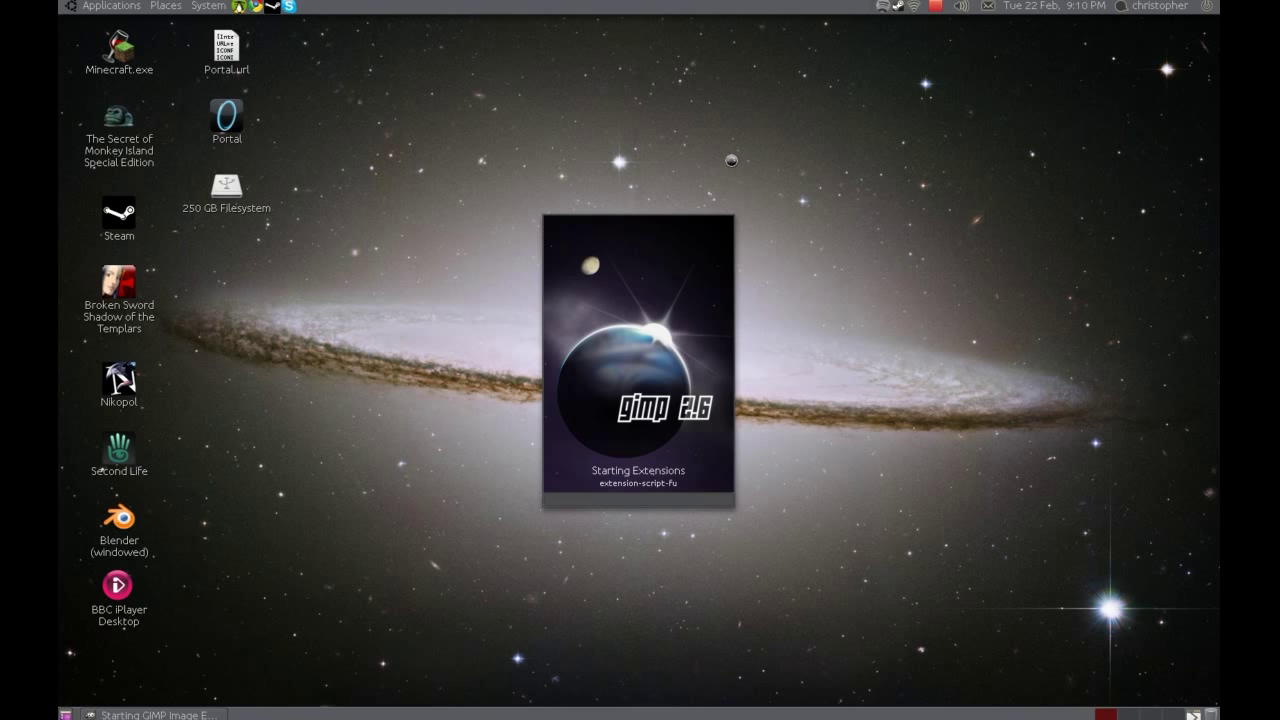
left_click(78, 8)
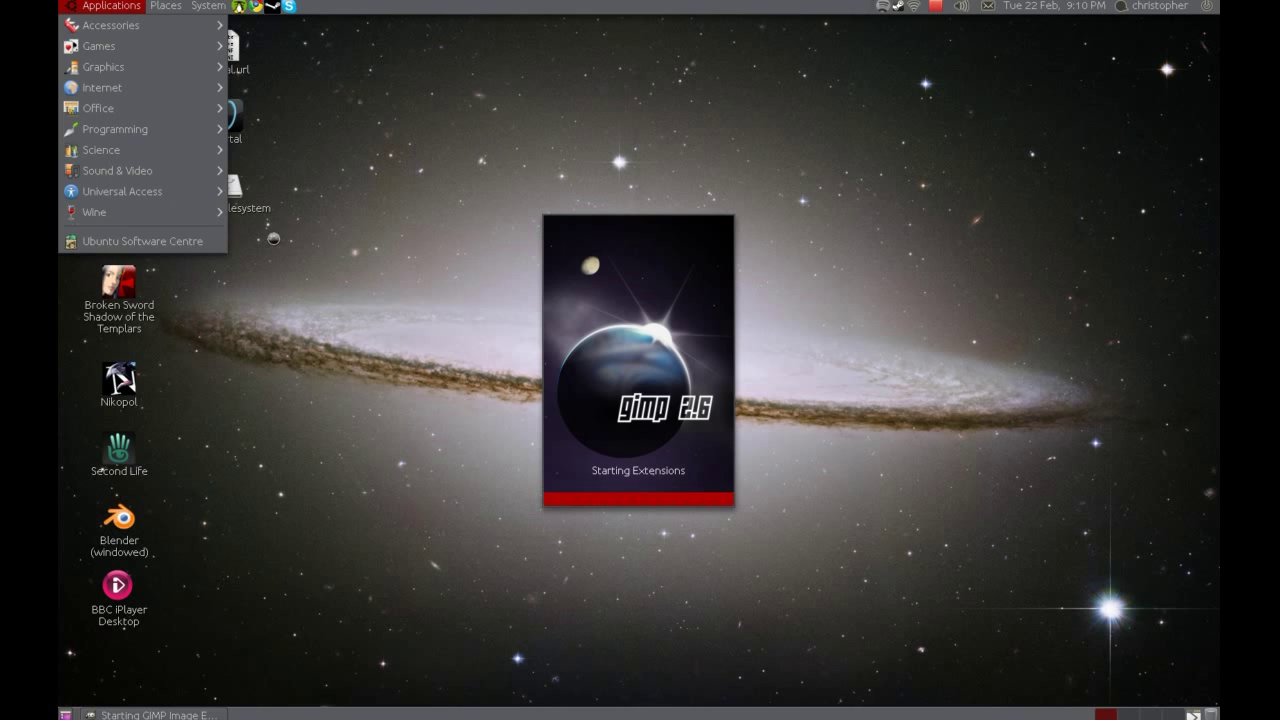
left_click(376, 283)
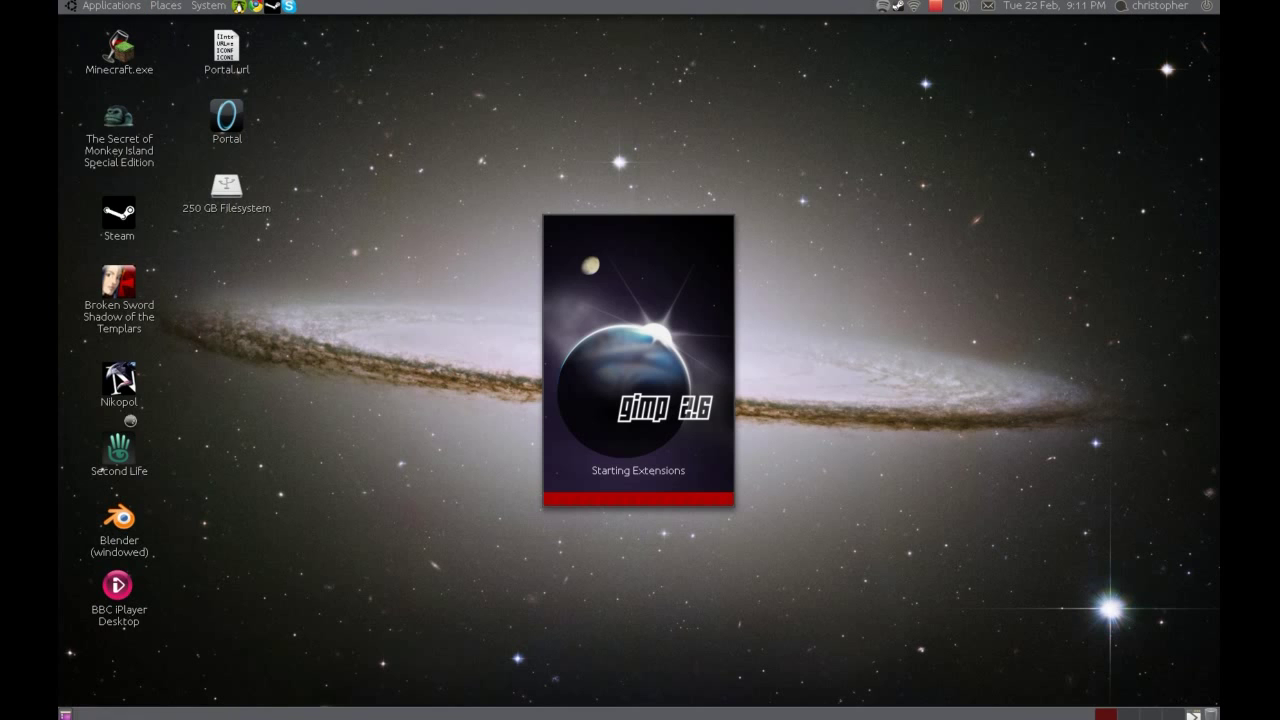
left_click_drag(403, 47, 333, 34)
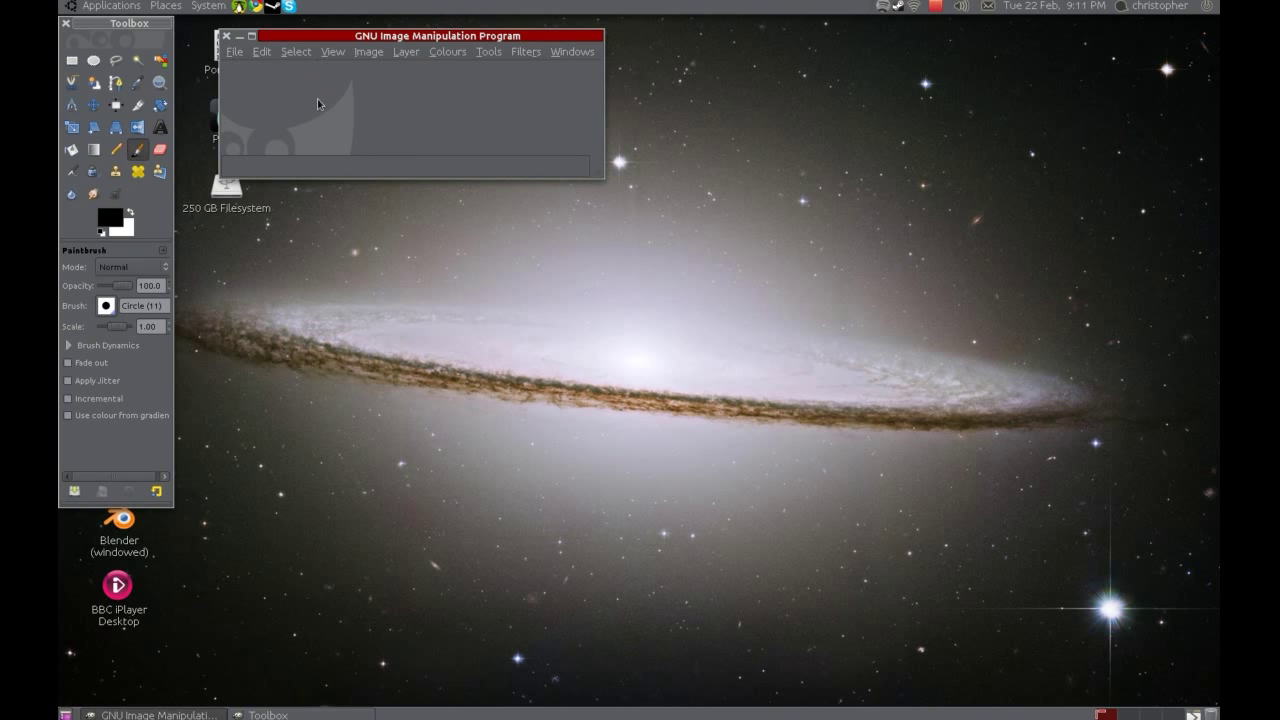
Look through the Windows programs installed under Wine, including the iTunes, QuickTime and SEGA folders.
left_click(118, 6)
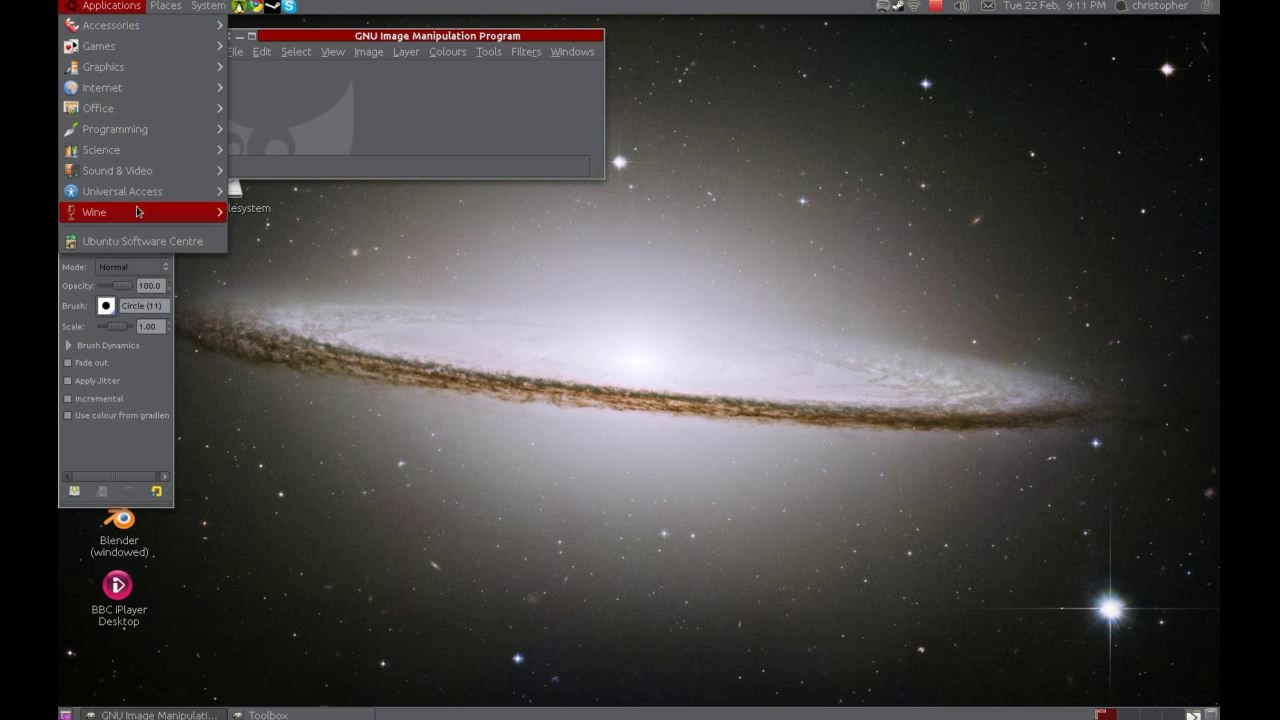
mouse_move(134, 213)
mouse_move(285, 210)
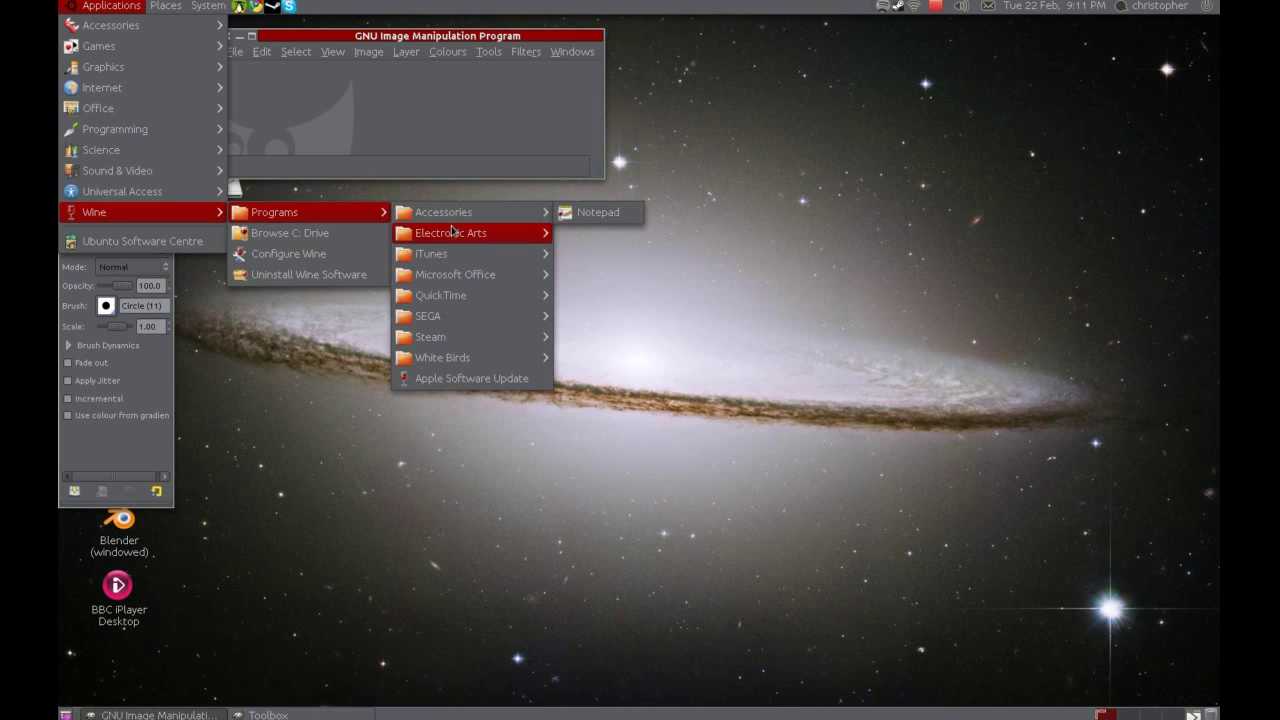
mouse_move(450, 253)
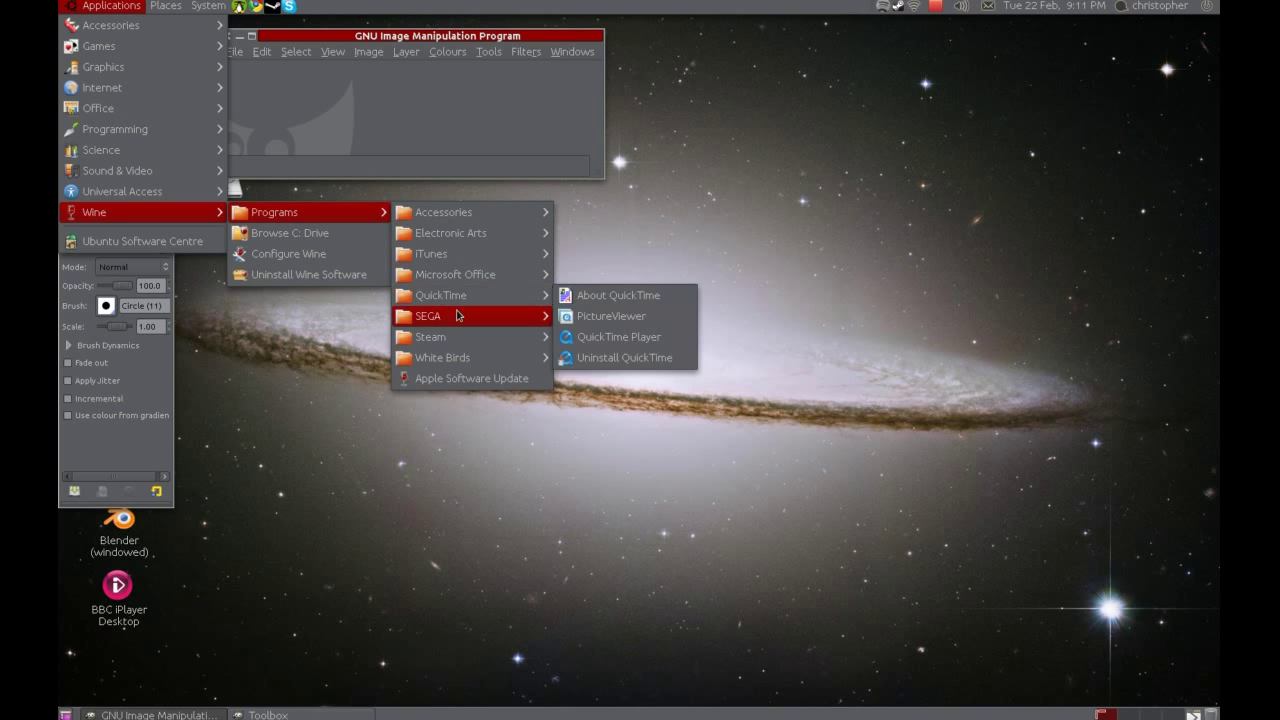
mouse_move(455, 320)
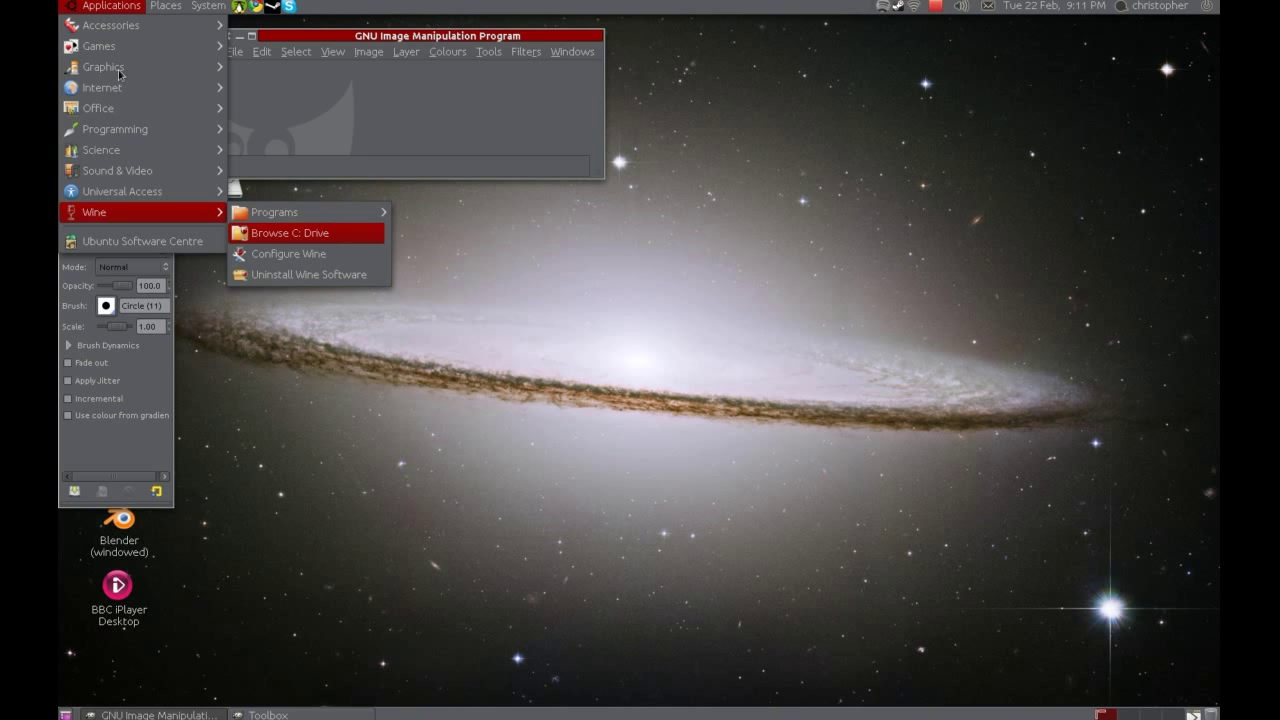
left_click(110, 5)
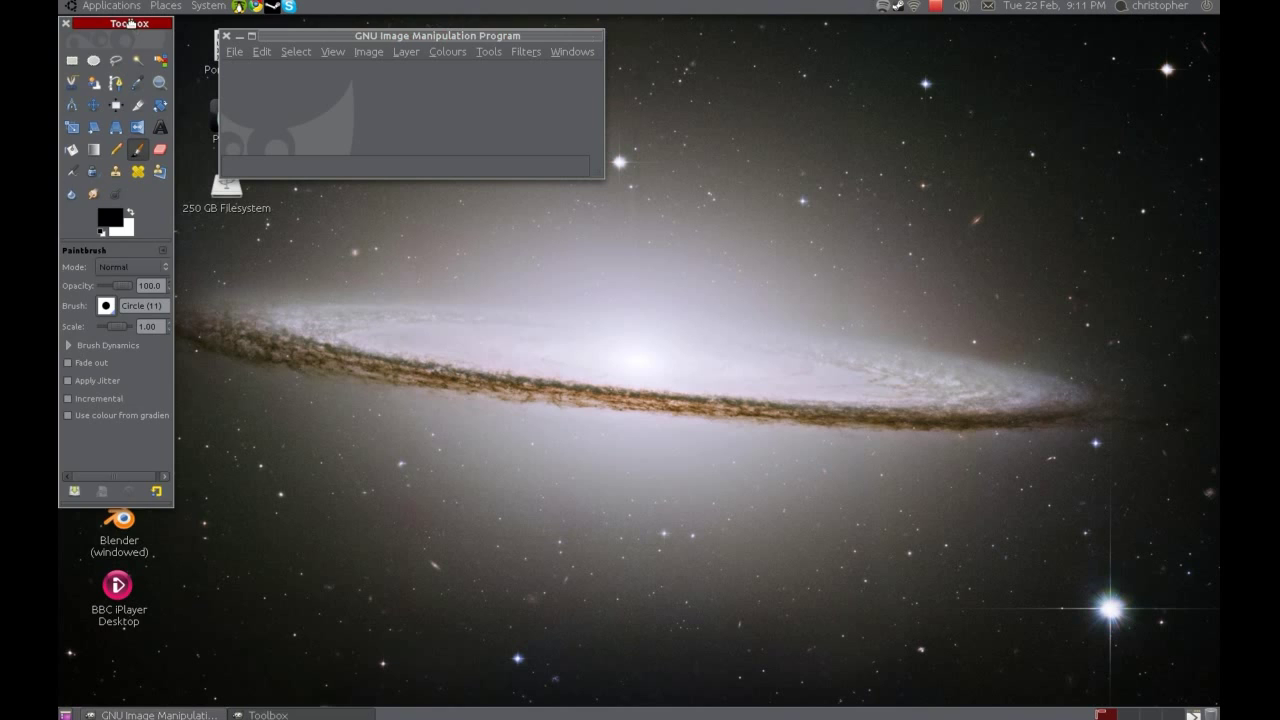
Move GIMP's main window up next to the toolbox and create a new image from the 1024x768 template.
mouse_move(129, 23)
left_mouse_down()
mouse_move(136, 47)
mouse_move(129, 24)
left_mouse_up()
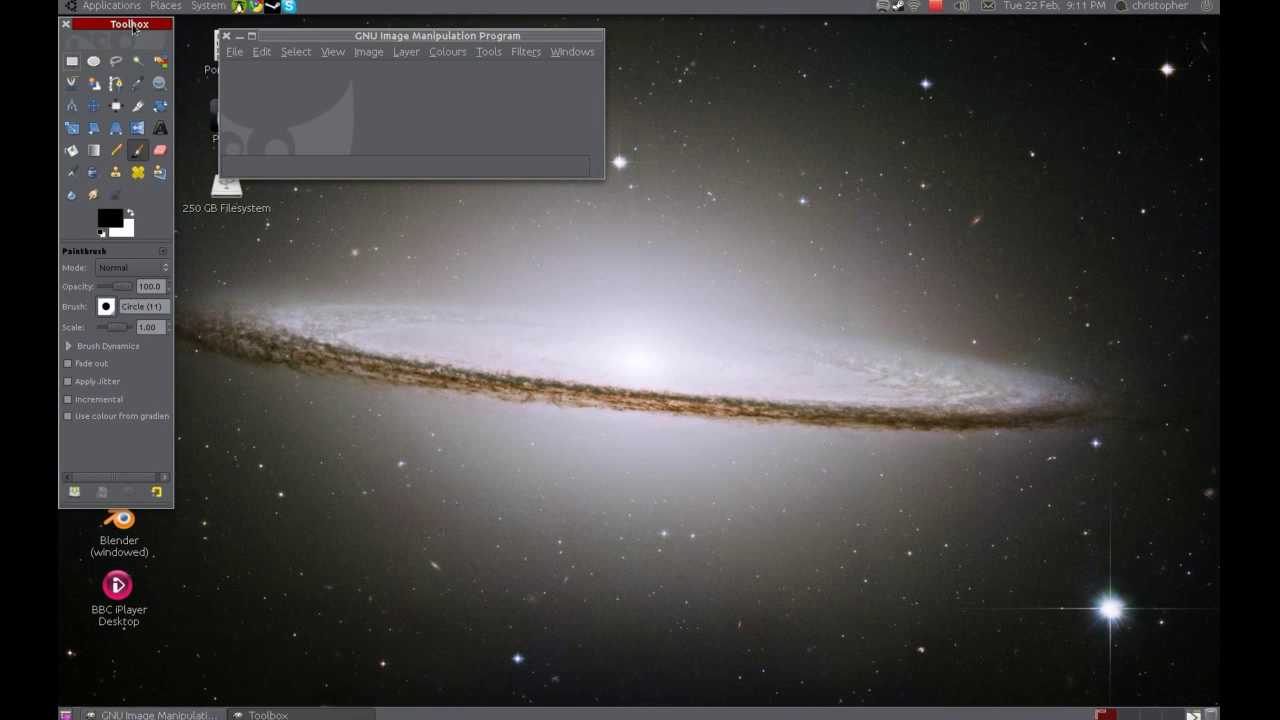
left_click_drag(316, 35, 278, 25)
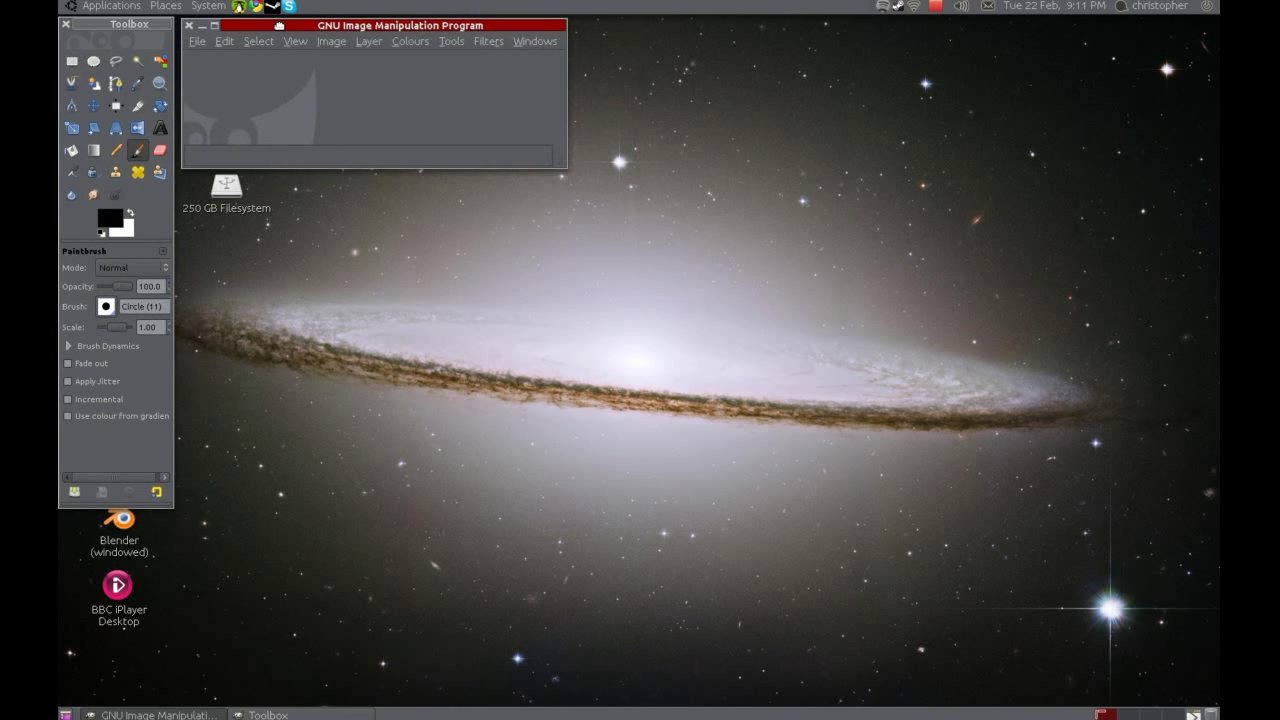
left_click(201, 44)
left_click(216, 58)
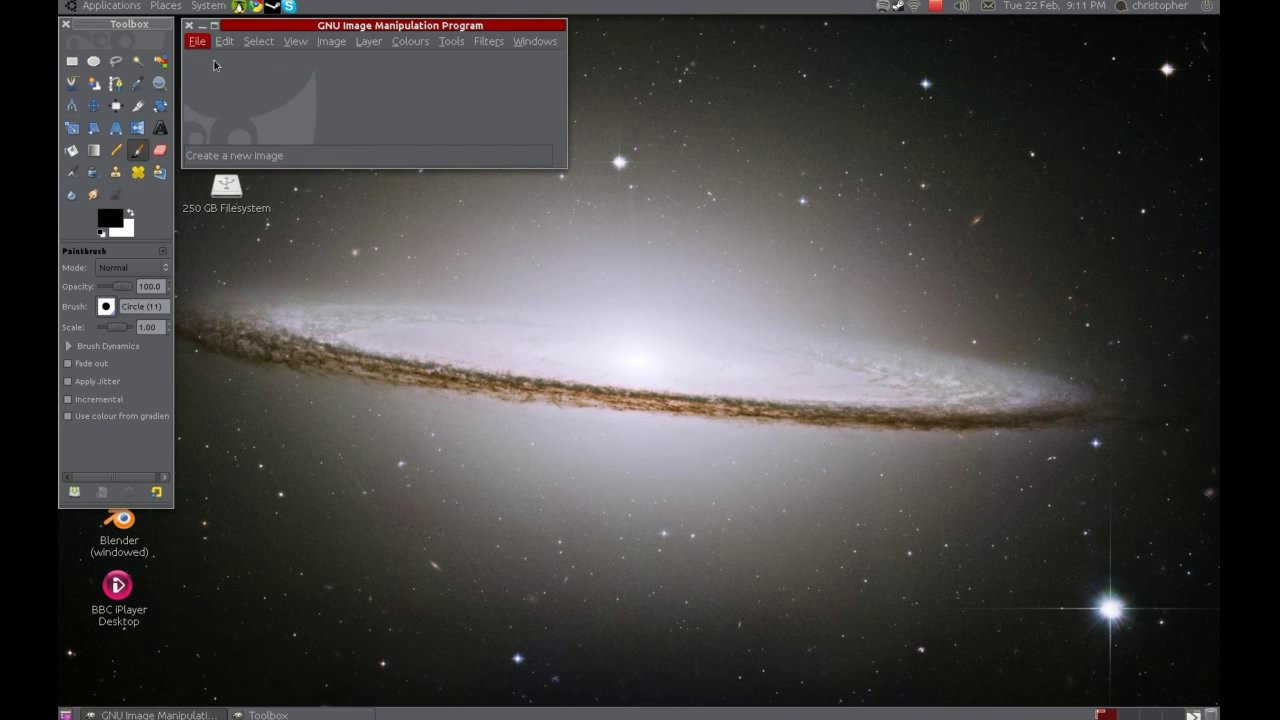
left_click(490, 198)
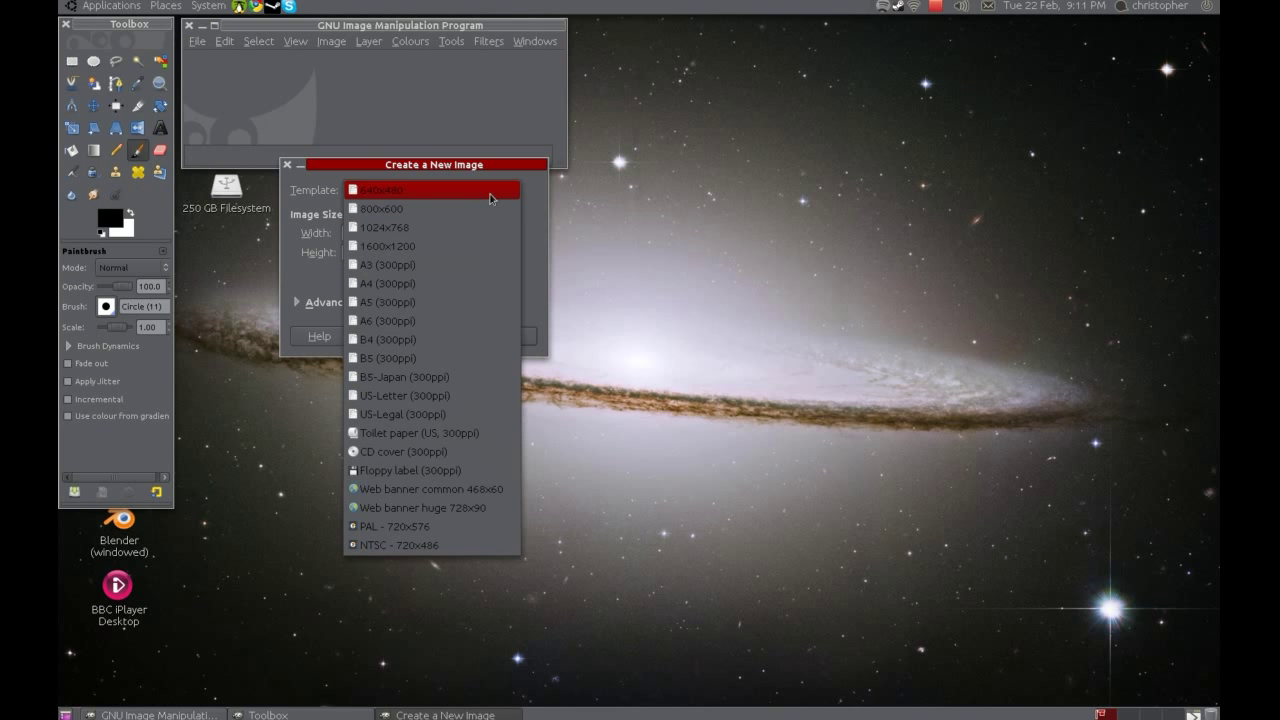
left_click(538, 183)
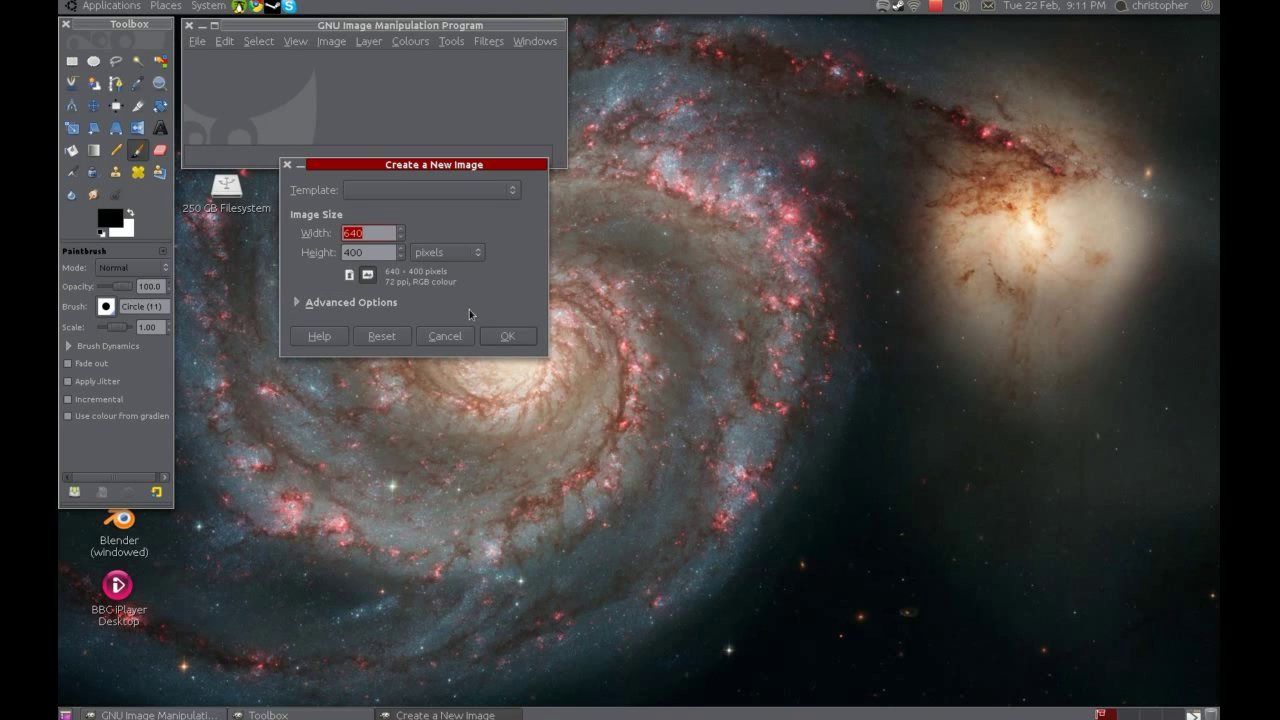
left_click(425, 190)
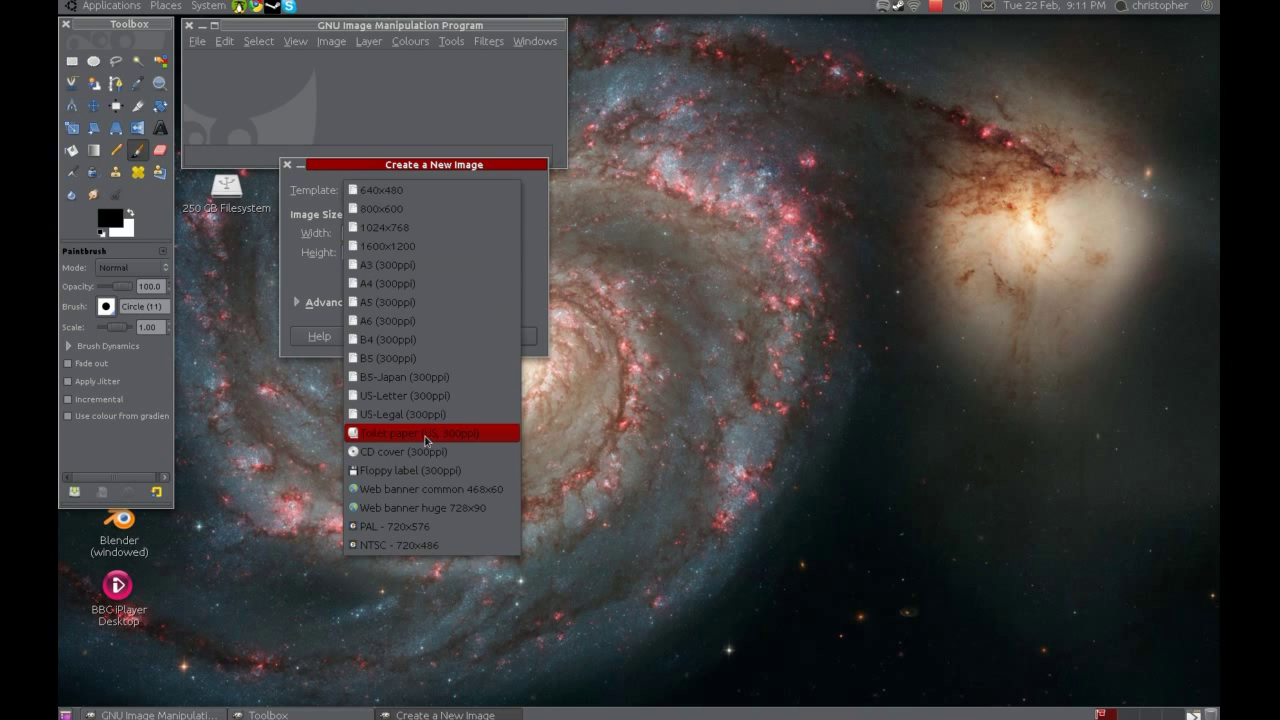
left_click(434, 227)
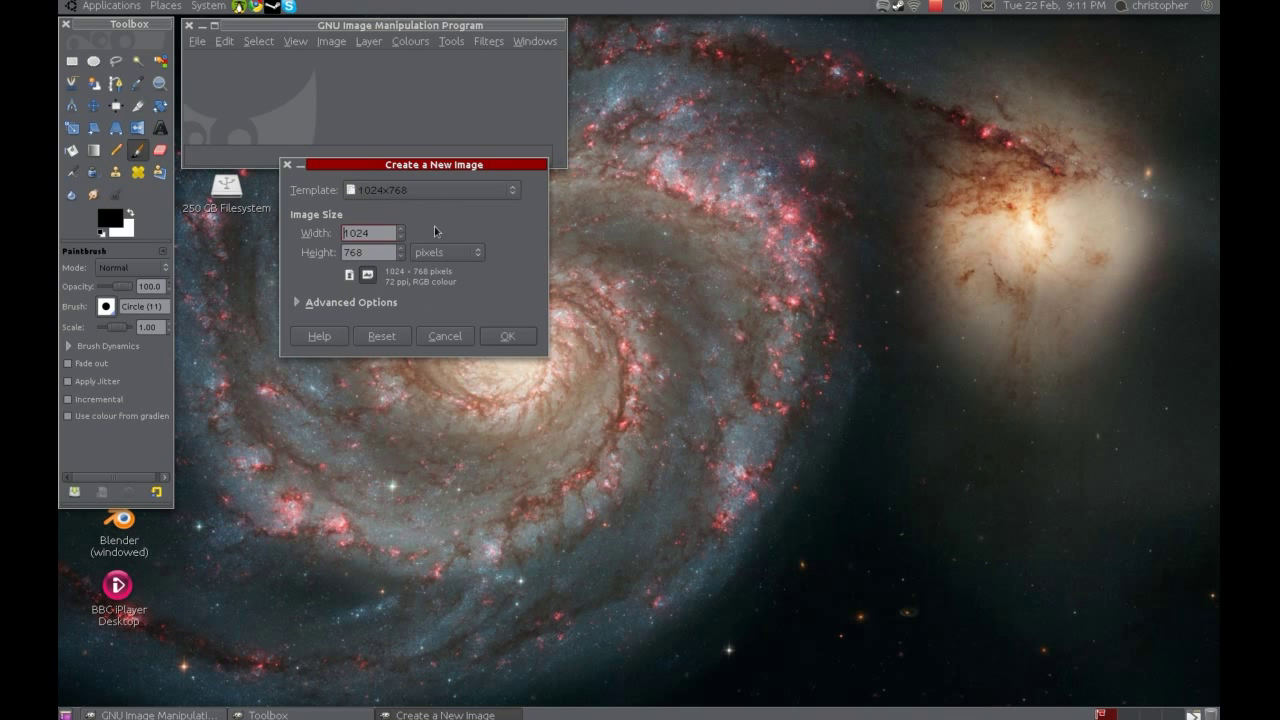
left_click(503, 336)
Paint a freehand black loop on the upper part of the canvas and close GIMP without saving the image.
left_click_drag(486, 140, 562, 288)
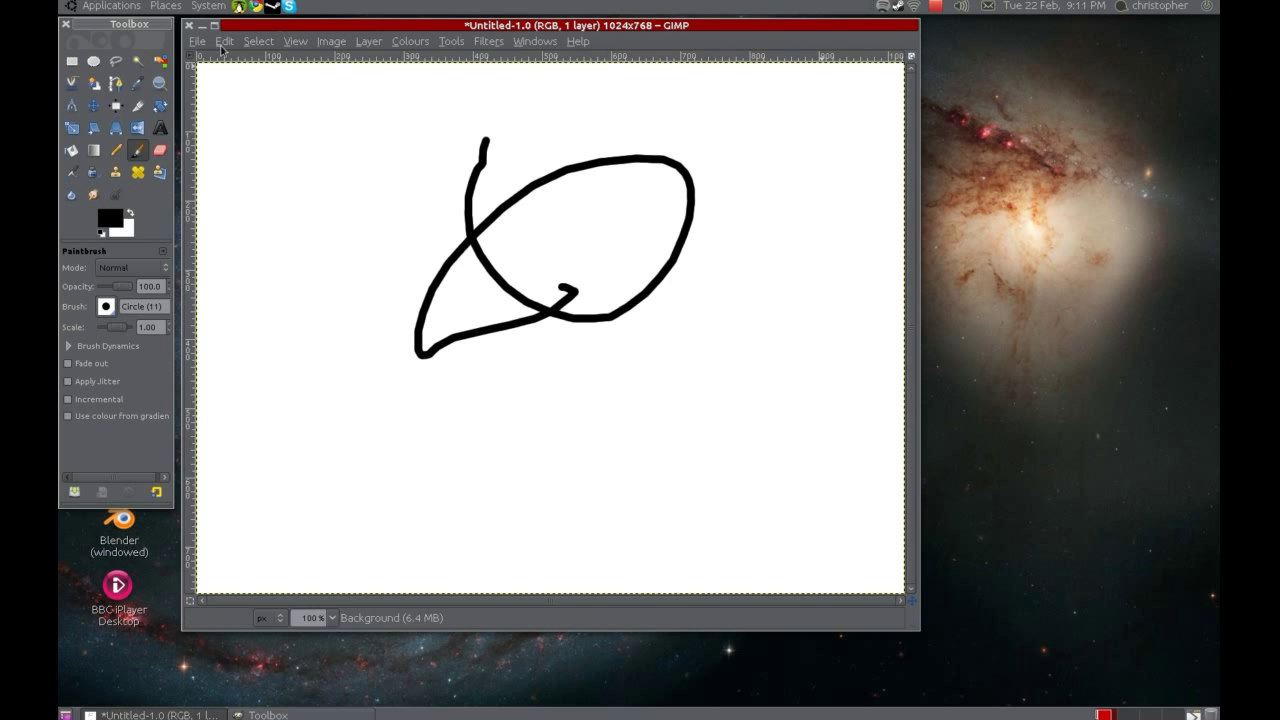
left_click(189, 25)
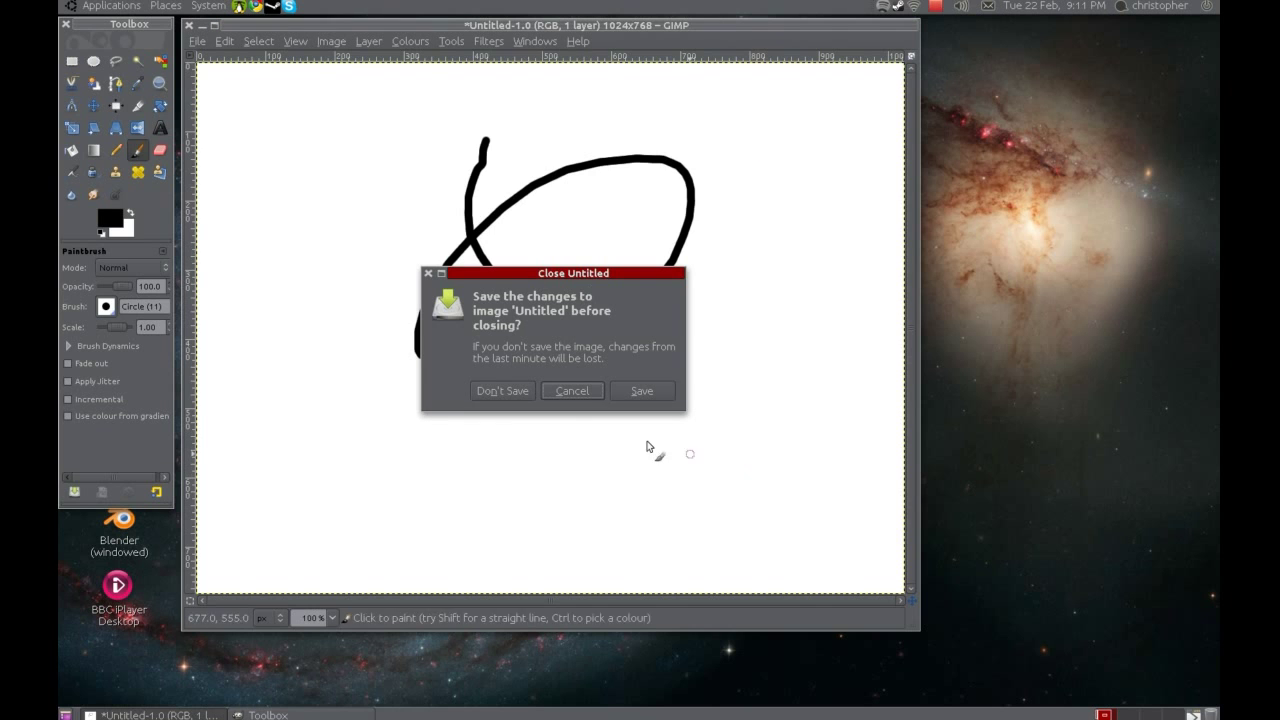
left_click(503, 391)
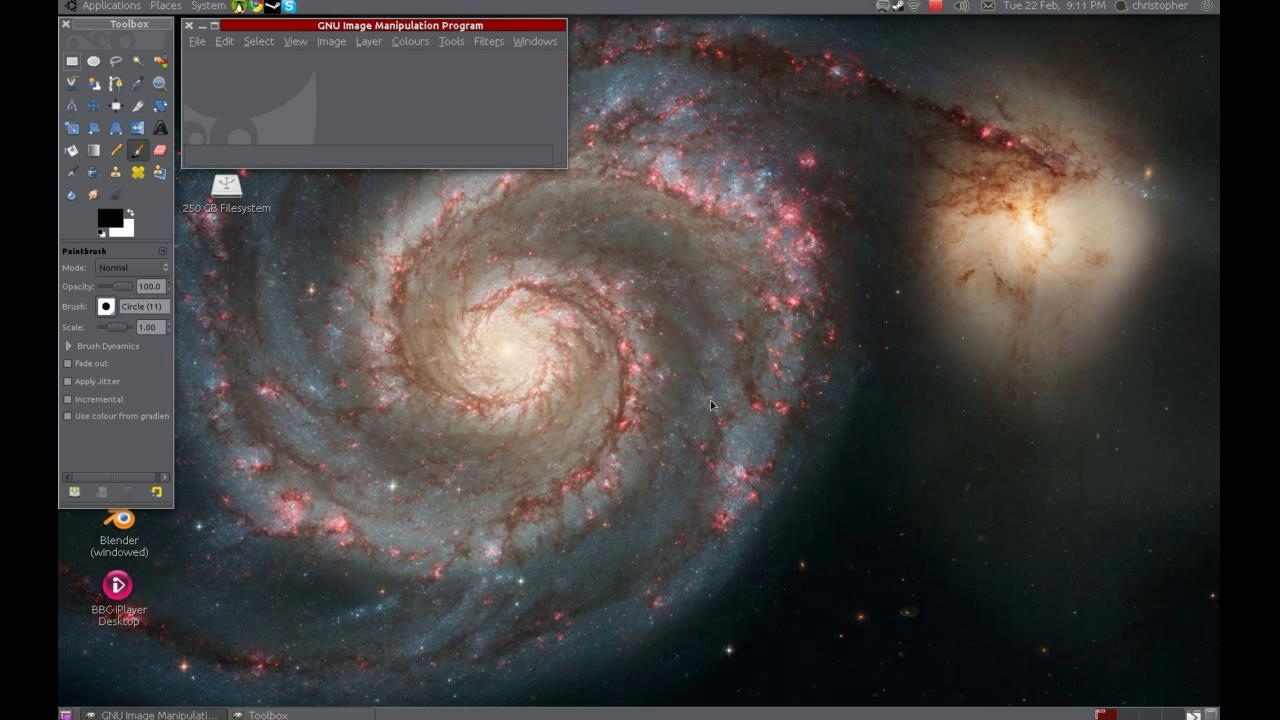
left_click(188, 25)
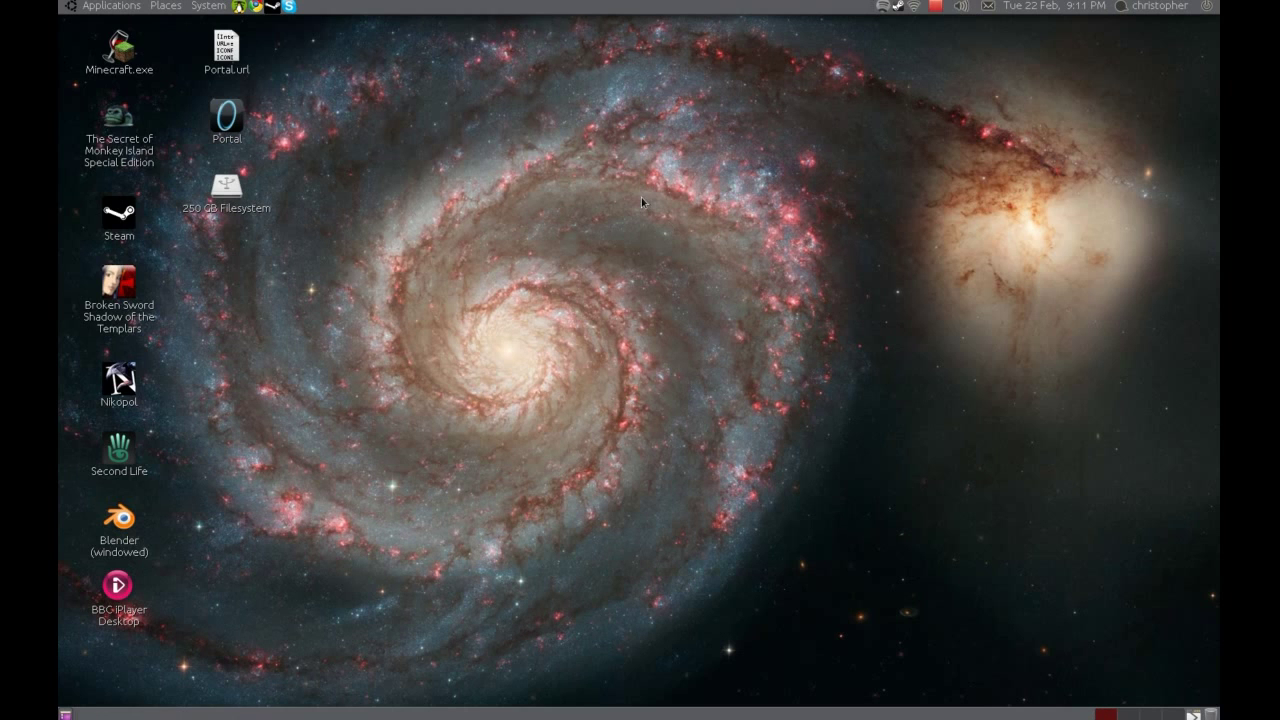
Launch Microsoft Office Excel 2007 from the Windows programs installed under Wine.
left_click(140, 6)
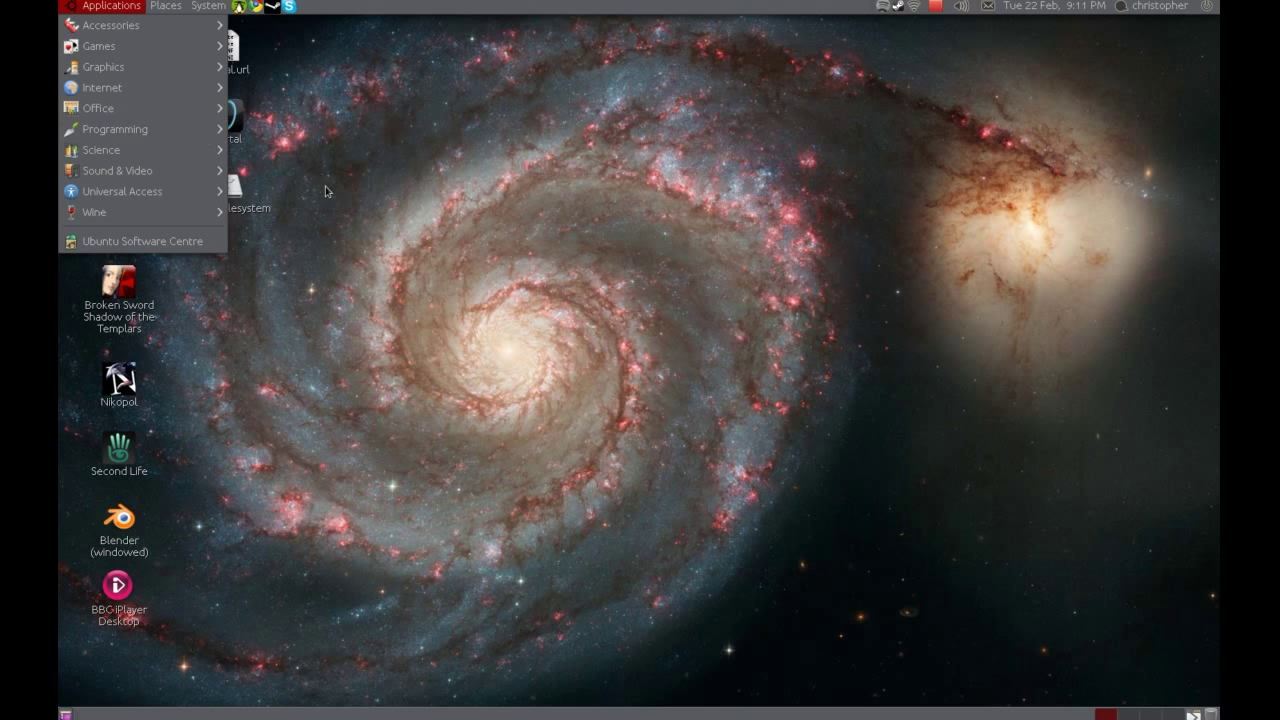
mouse_move(200, 108)
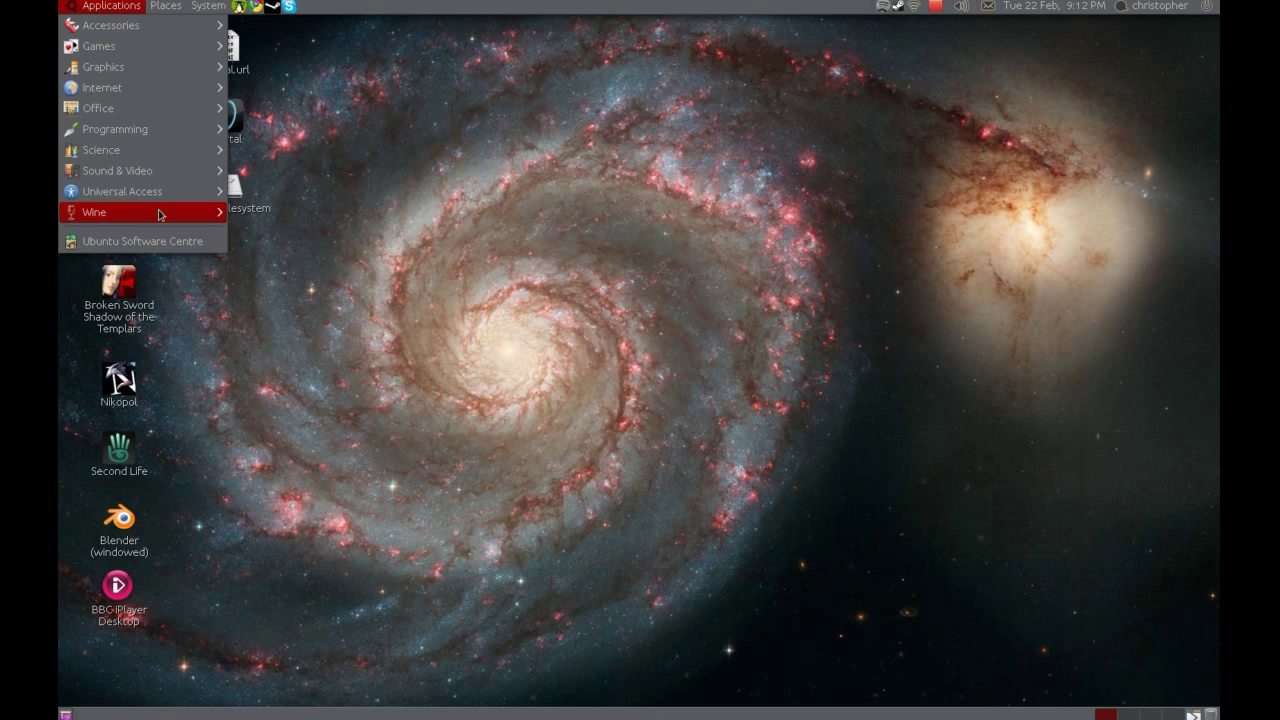
mouse_move(160, 213)
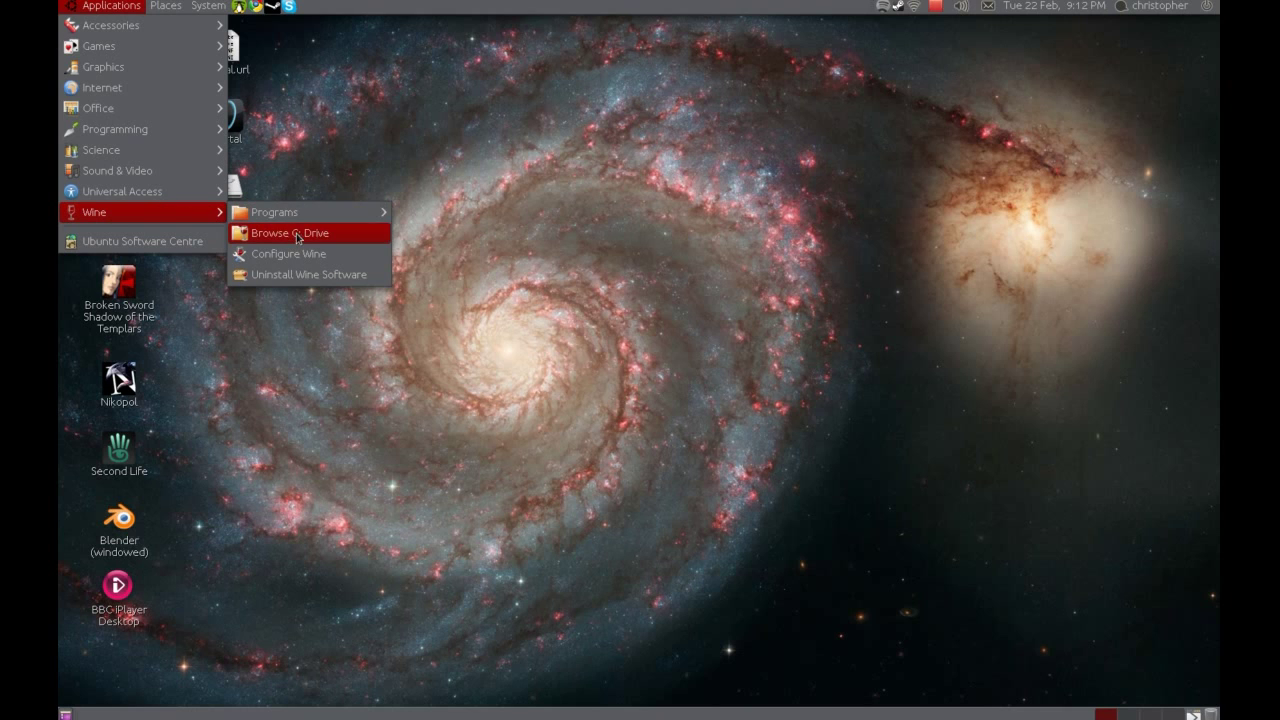
mouse_move(296, 213)
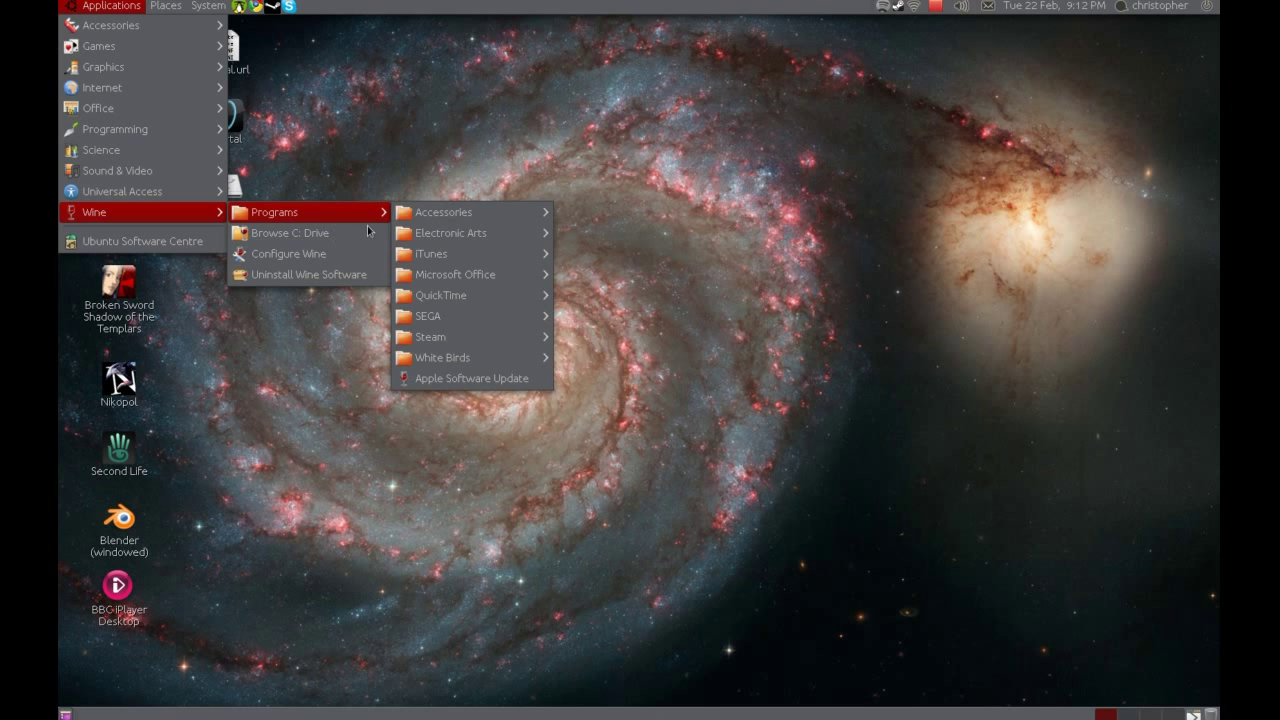
mouse_move(364, 210)
mouse_move(416, 275)
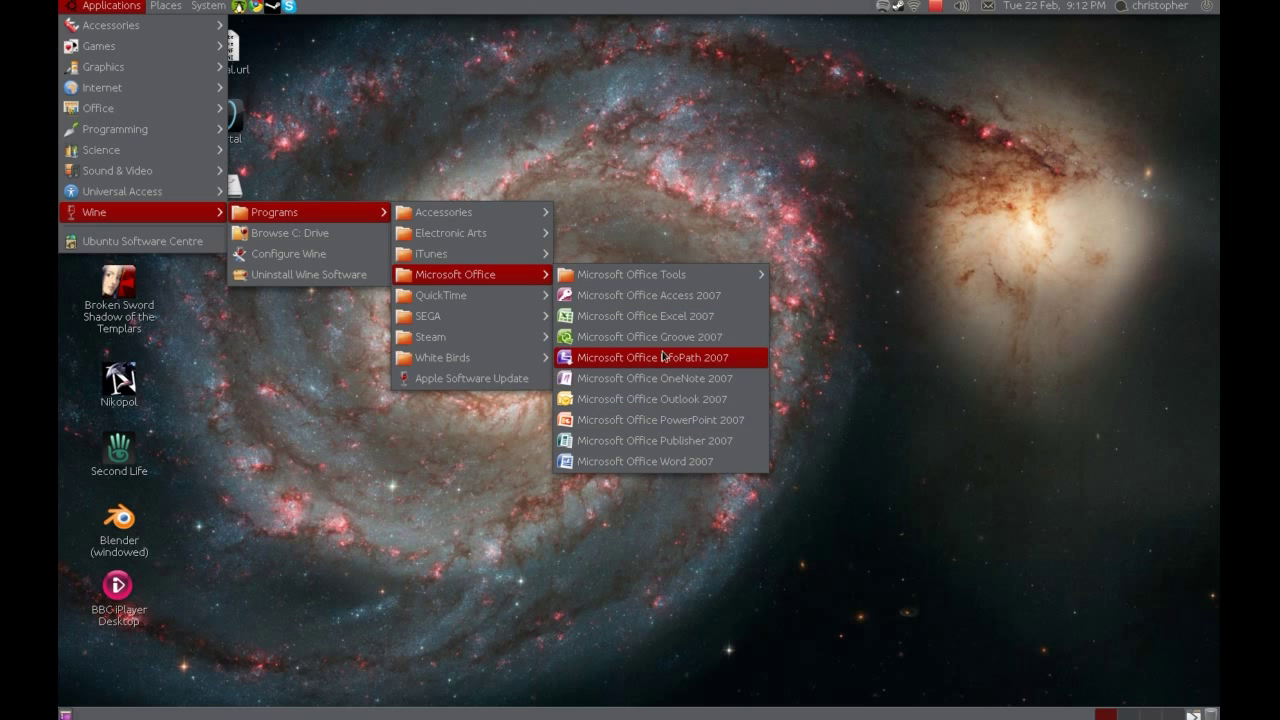
left_click(667, 318)
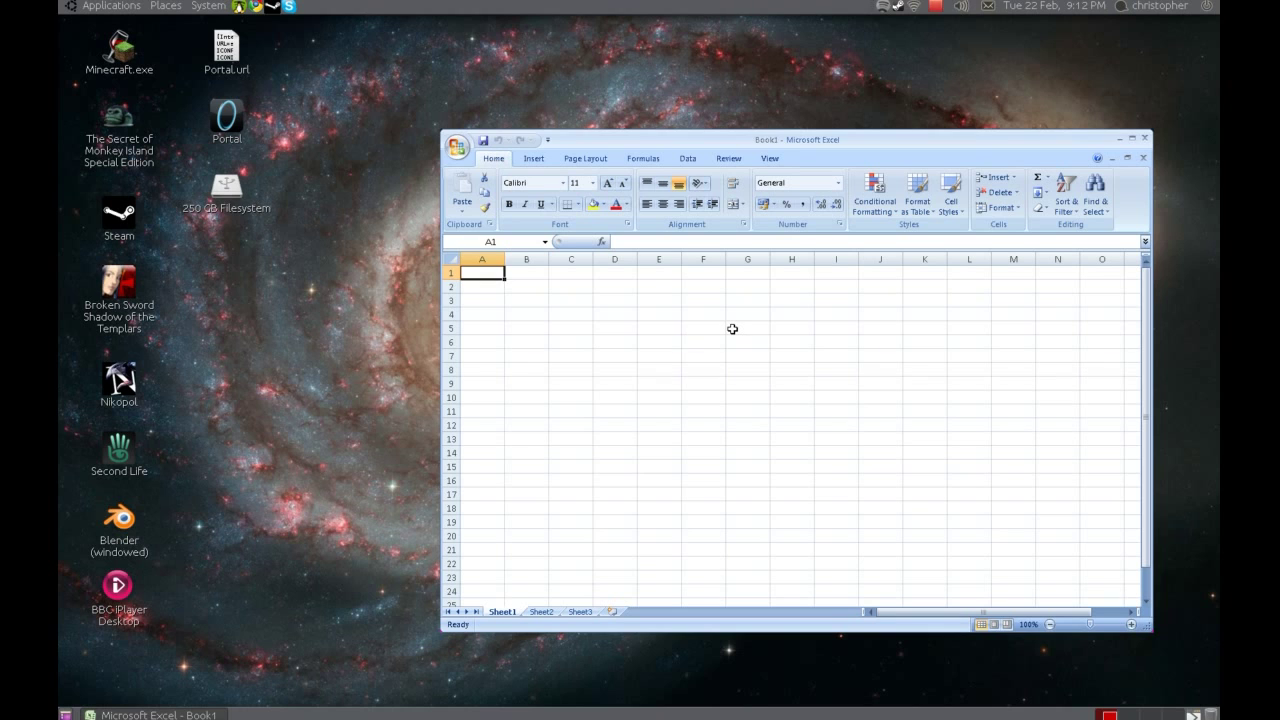
Enter the formula =sum(c3:c10) in cell A1.
type("=s")
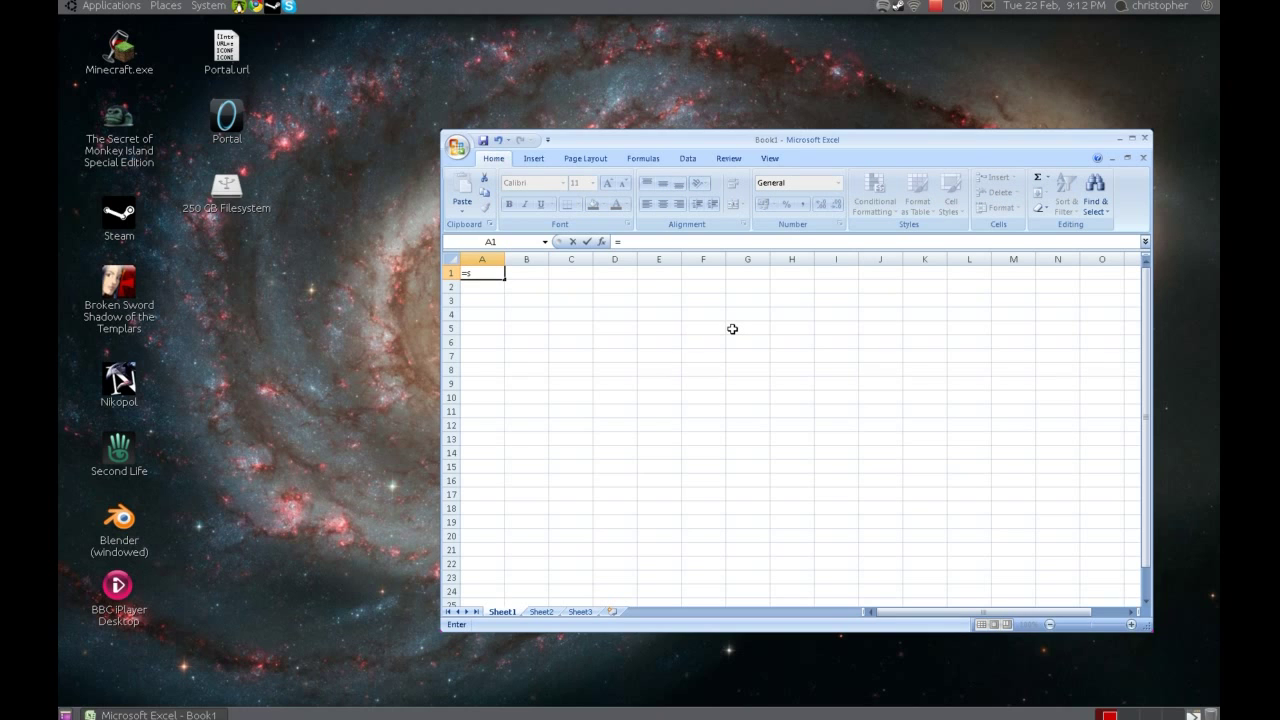
type("um(")
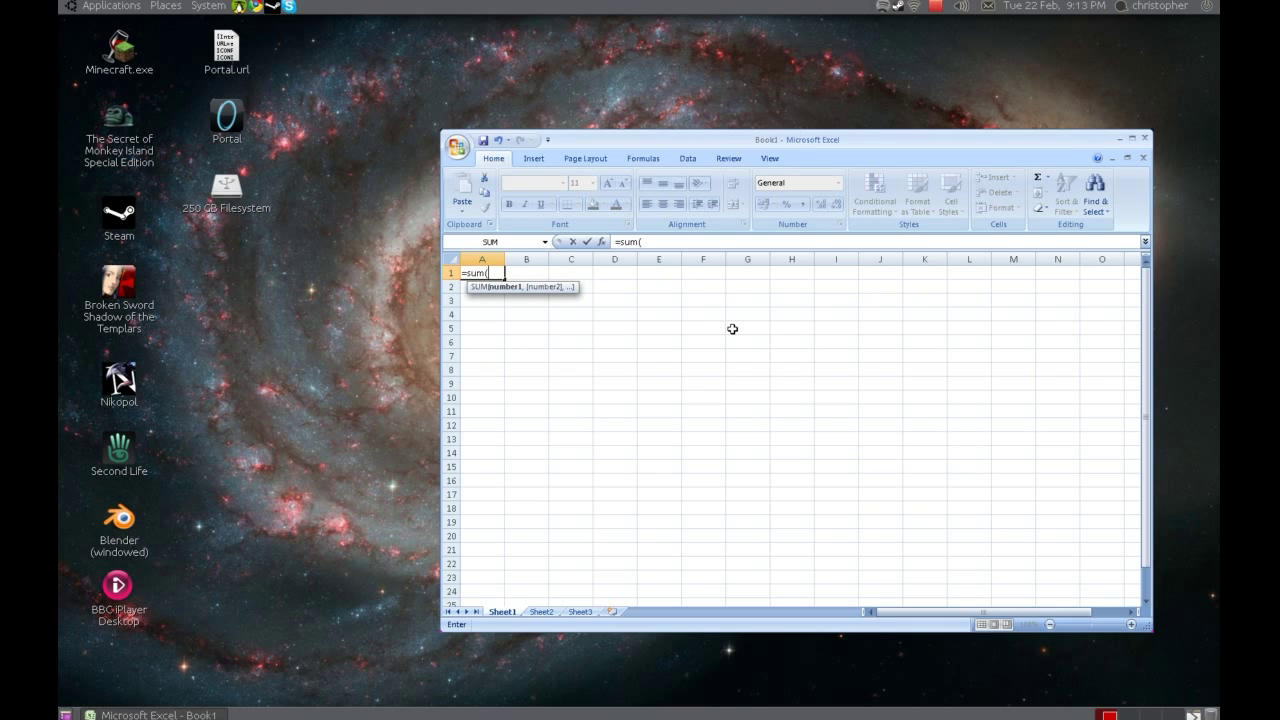
type("c3:")
type("c")
type("1")
key("BackSpace")
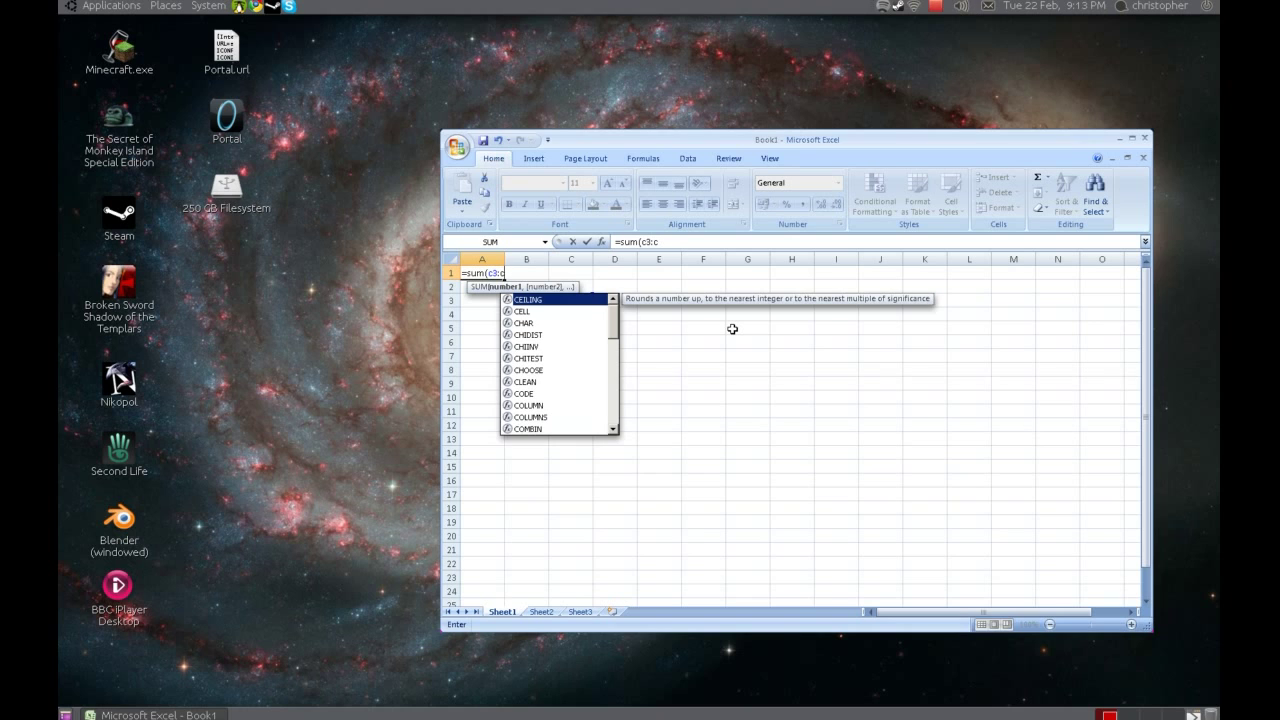
type("10)")
key("Return")
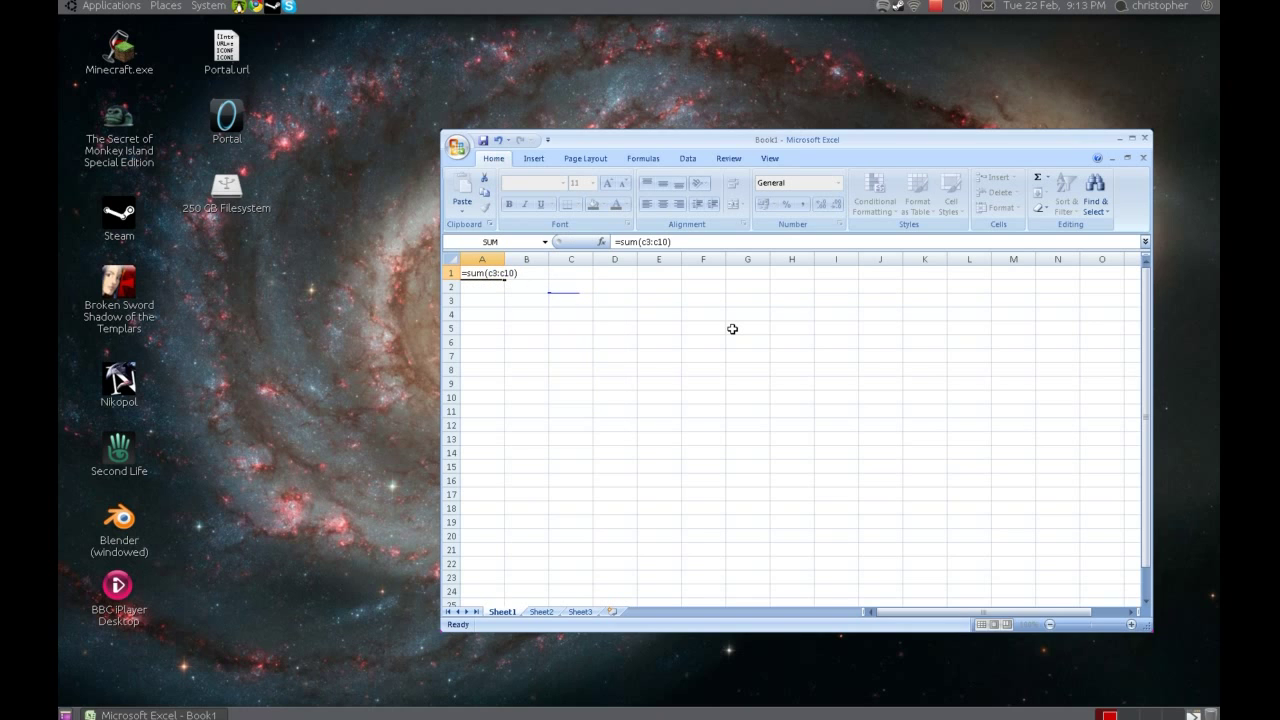
Fill cells C3 to C9 with the values 2, 22, 2, 2, 2, 2 and 2.
left_click(555, 301)
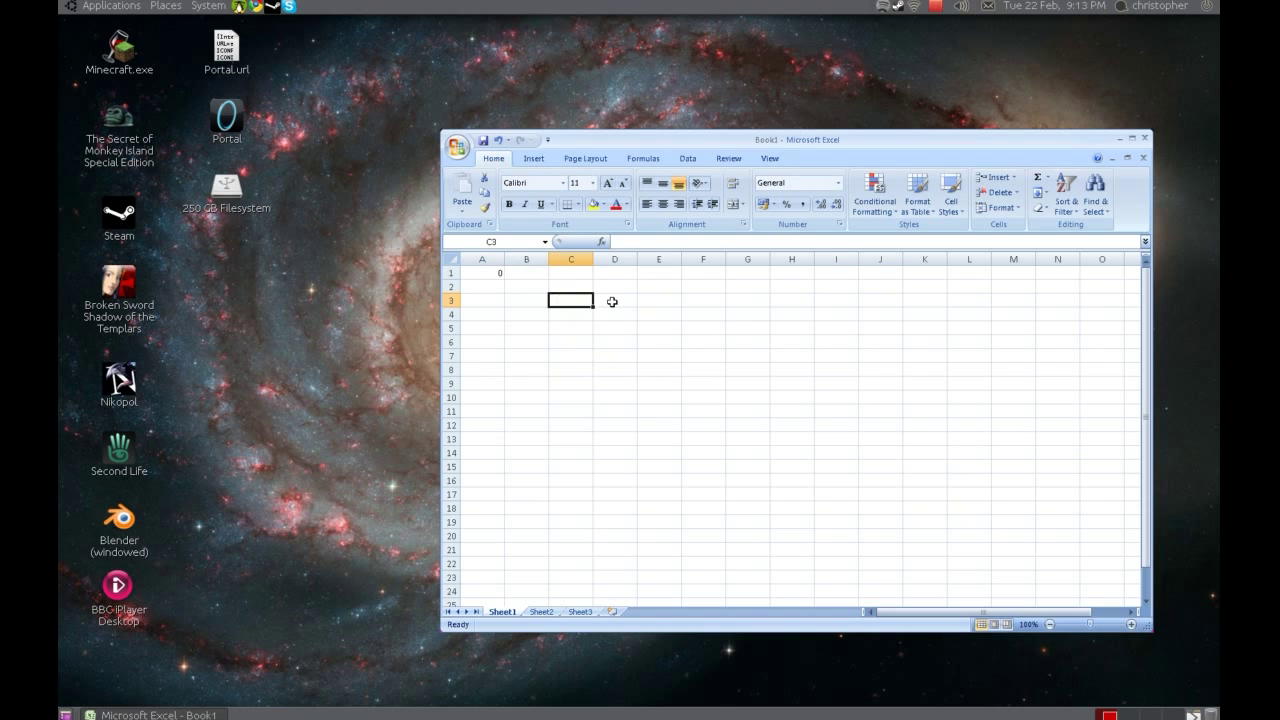
type("2")
key("Return")
type("22")
key("Return")
type("2")
key("Return")
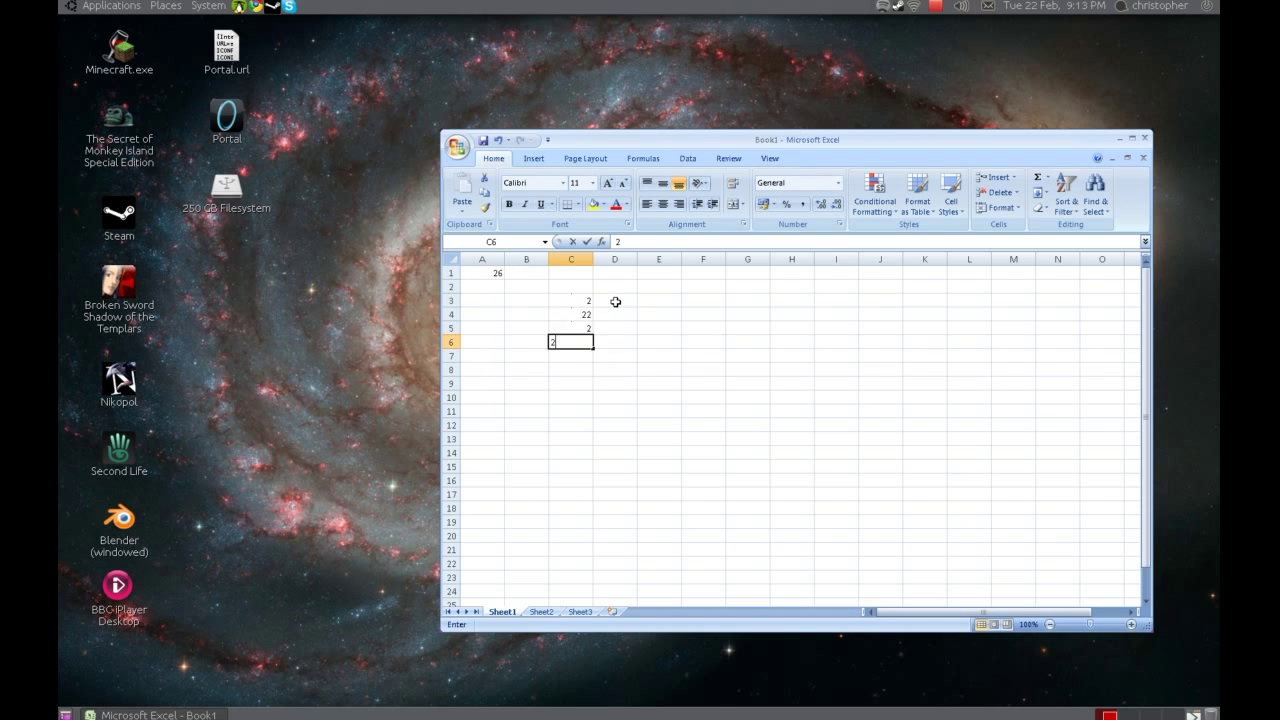
type("2 2")
key("Return")
type("2")
key("Return")
type("2")
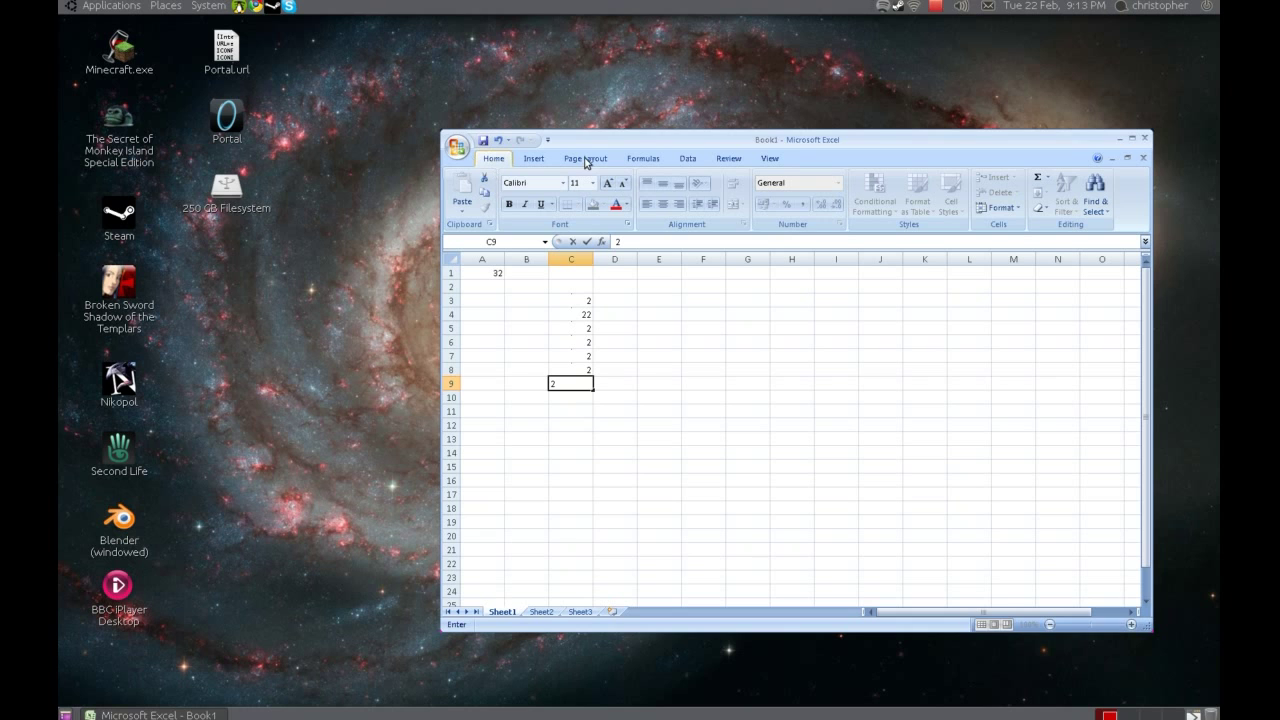
Glance at Excel's insert commands and close Excel without saving the changes to Book1.
left_click(648, 158)
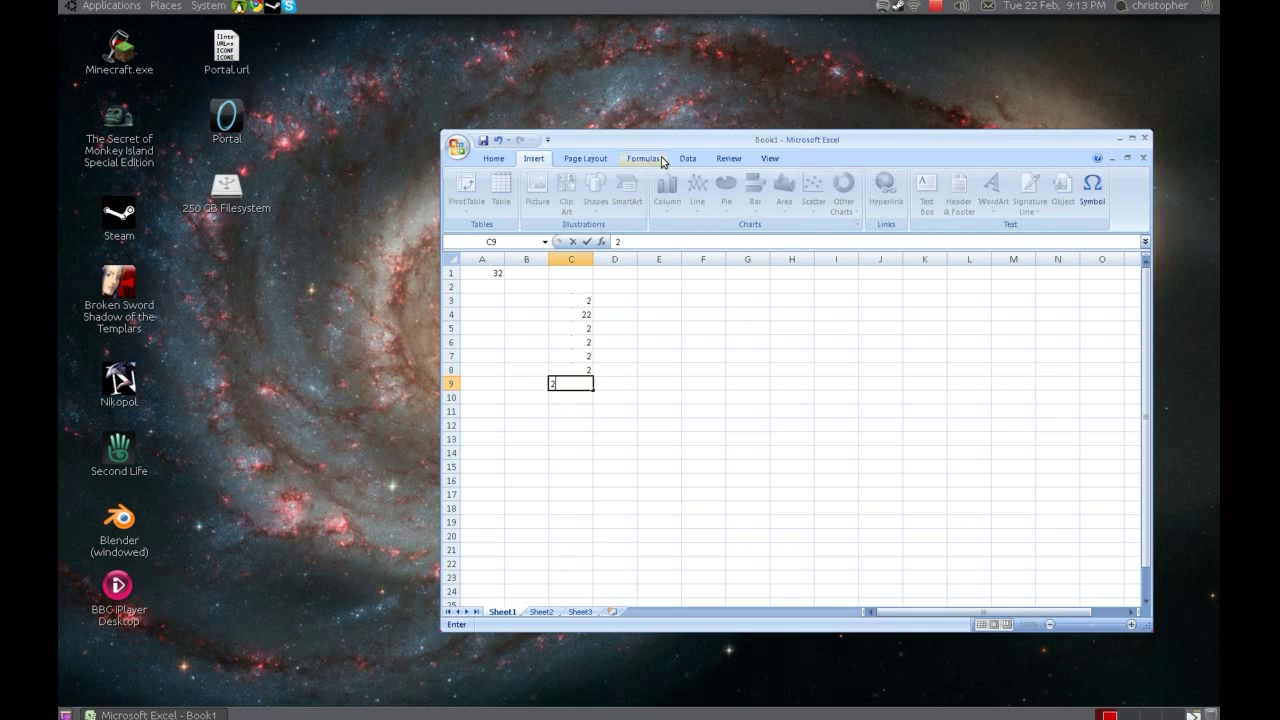
left_click(494, 160)
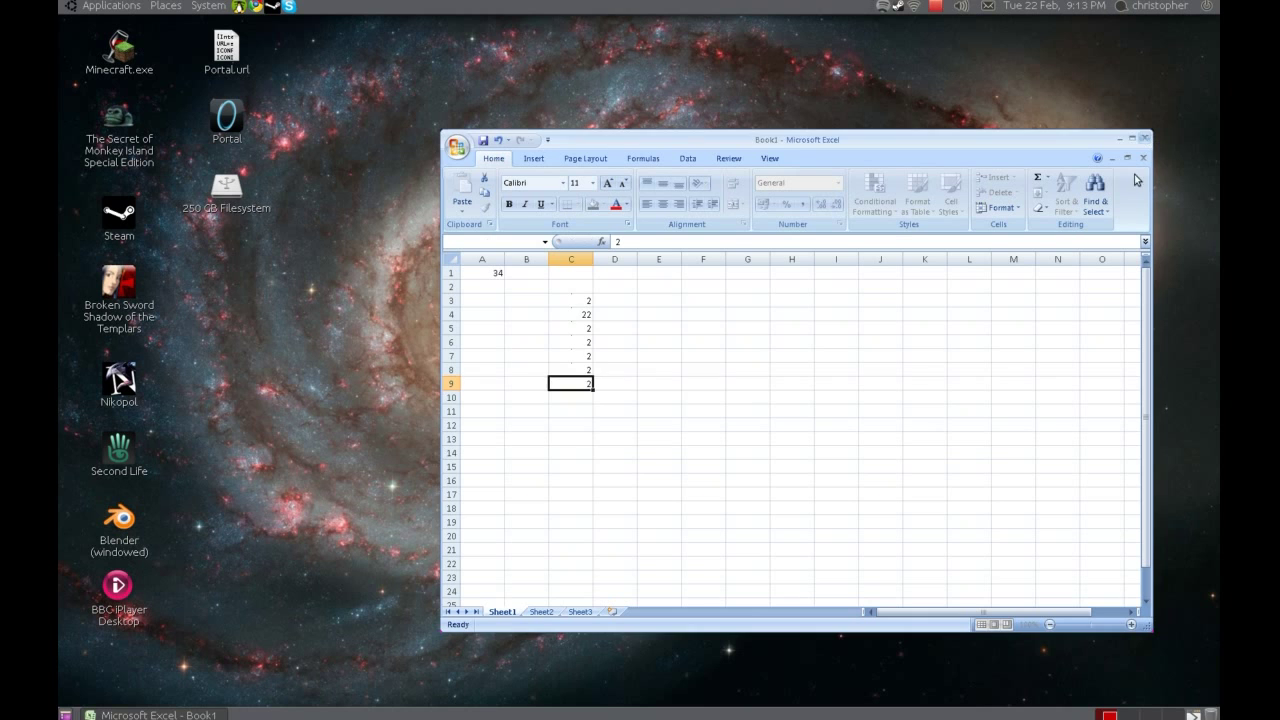
left_click(1143, 140)
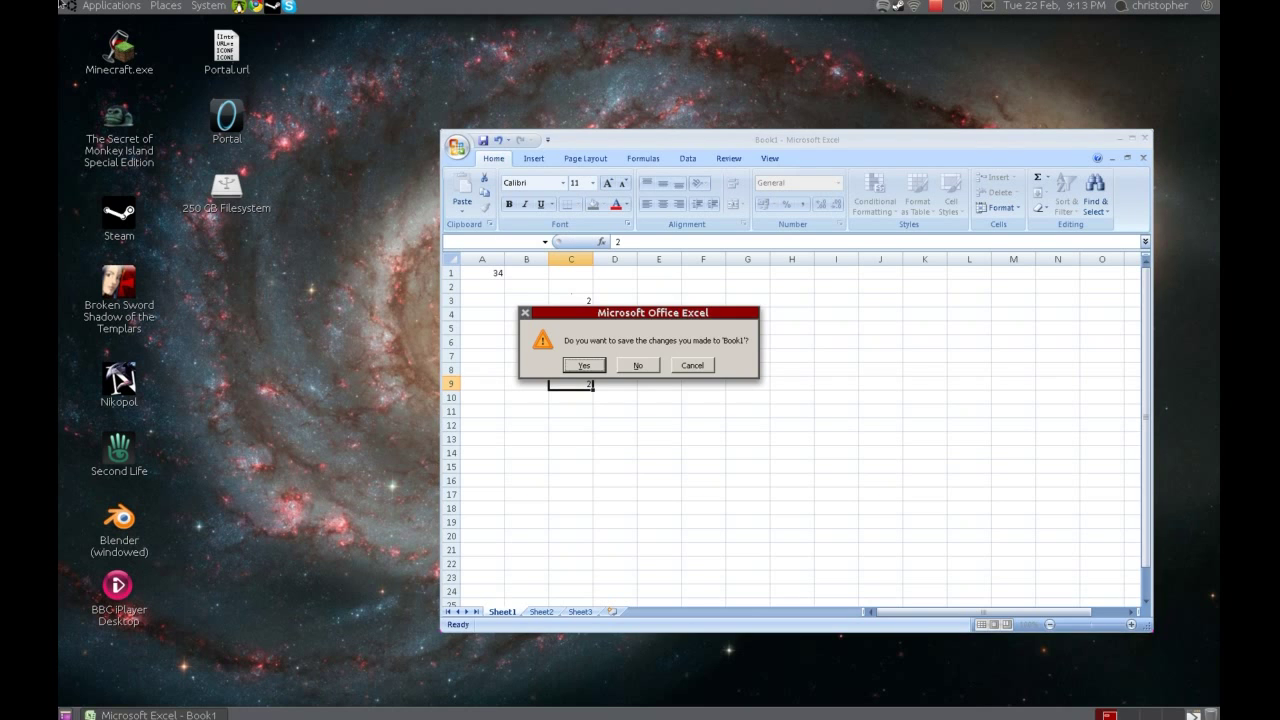
left_click(638, 365)
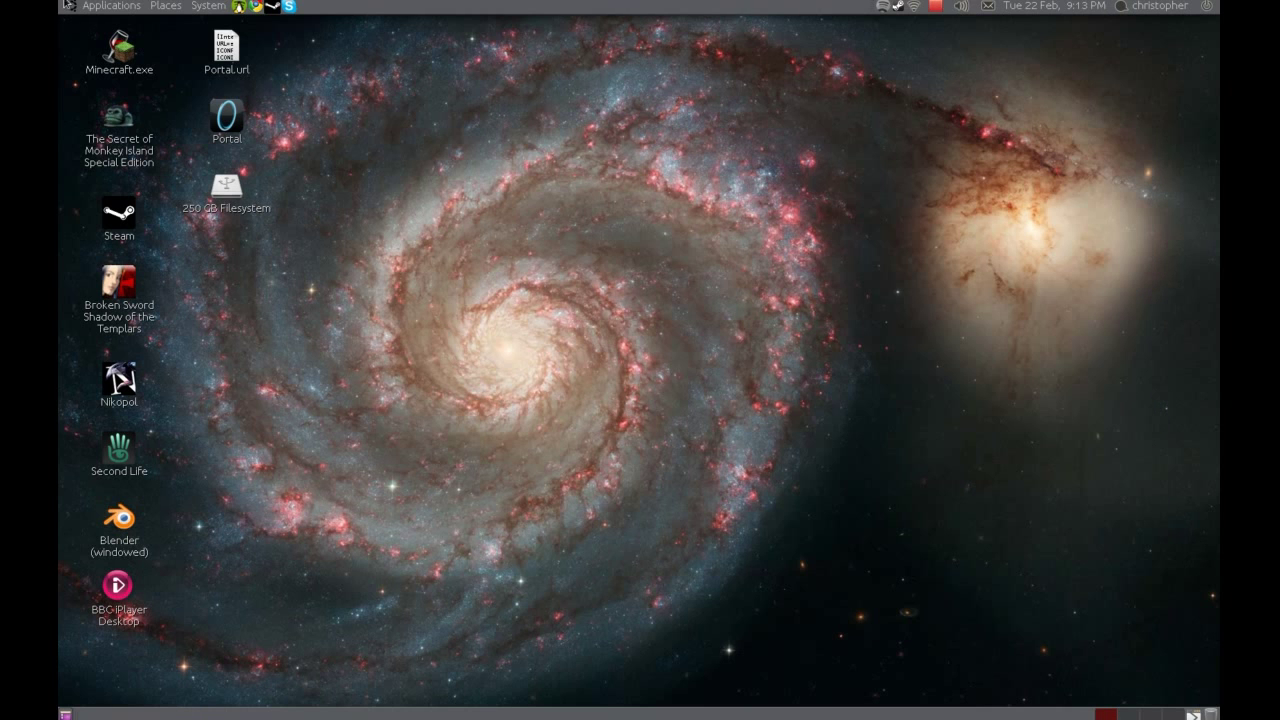
Launch the DOSBox Emulator from the games applications and move its window towards the middle of the desktop.
left_click(72, 8)
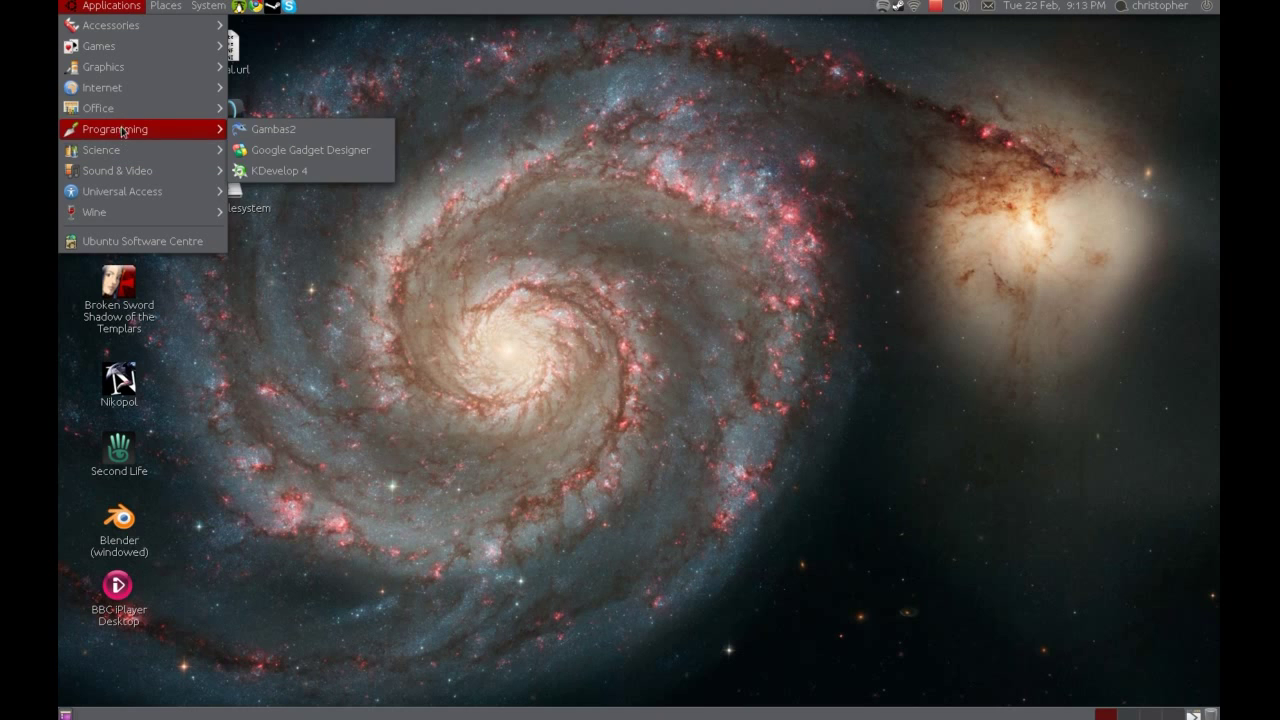
mouse_move(125, 110)
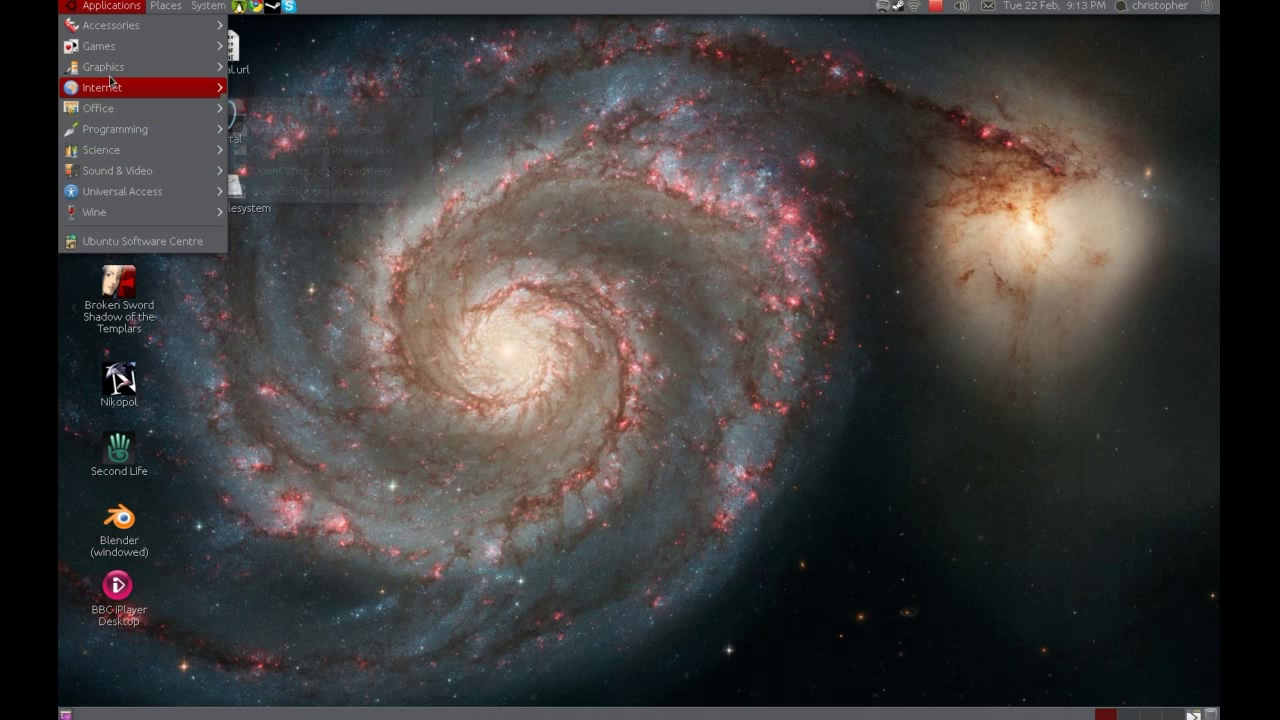
mouse_move(100, 74)
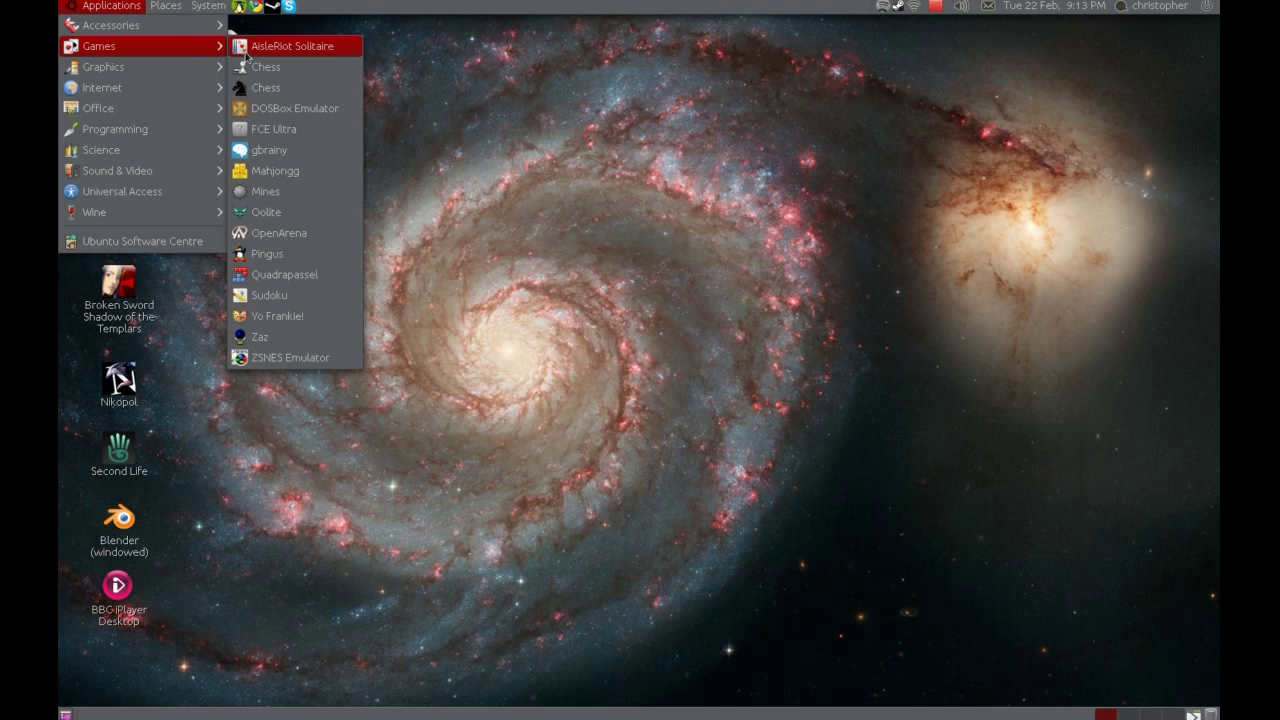
left_click(300, 124)
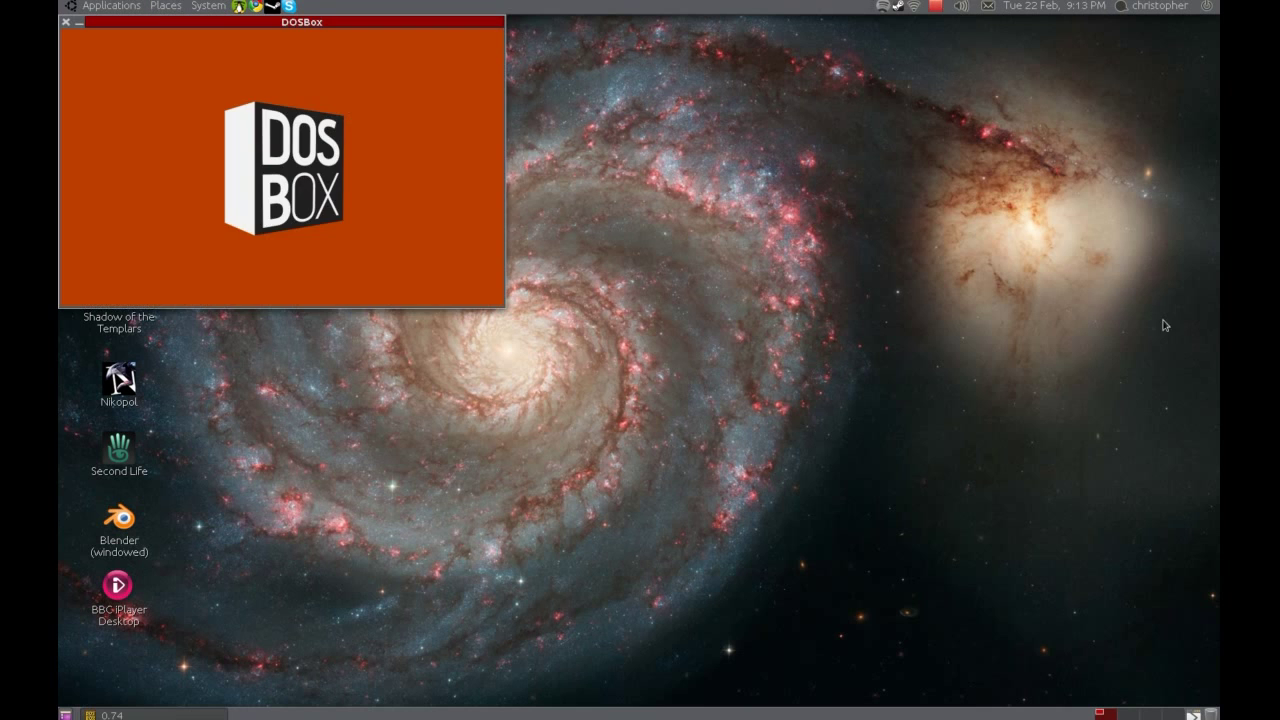
left_click_drag(369, 18, 864, 170)
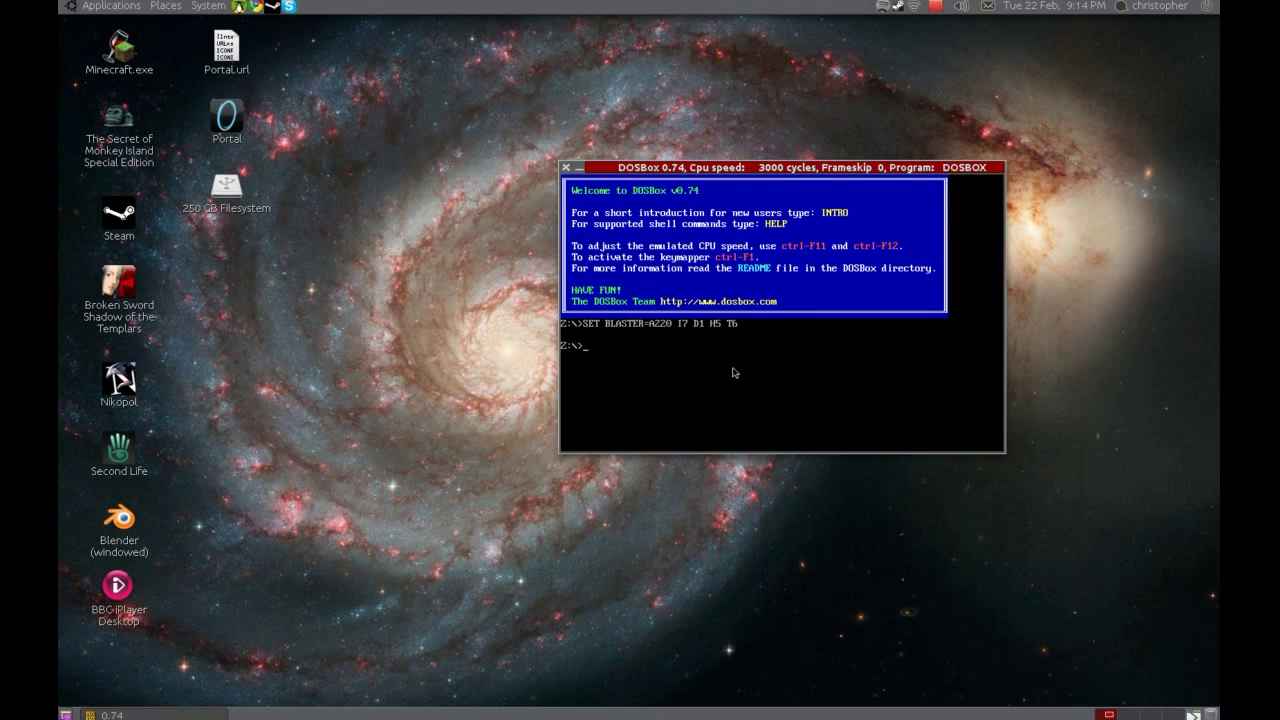
List the contents of drive Z: with the dir command and close DOSBox.
type("dir")
key("Return")
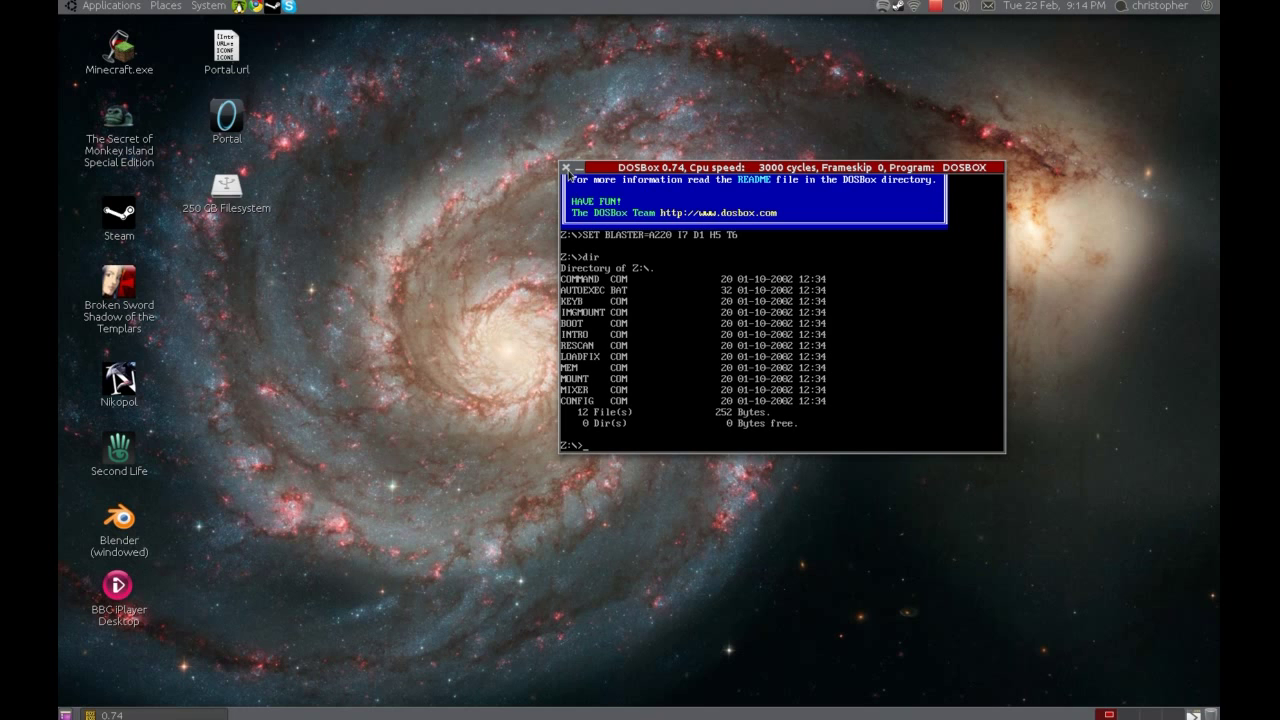
left_click(566, 167)
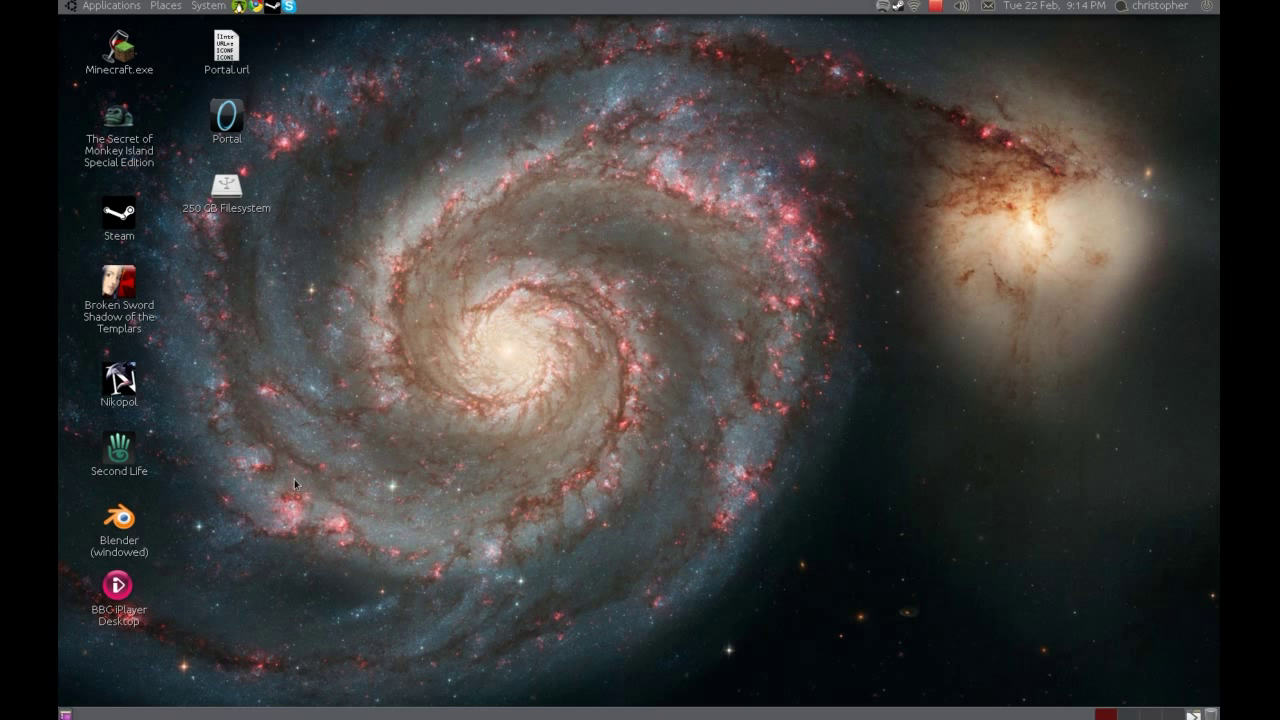
Launch Blender (windowed) from its desktop shortcut.
left_click(137, 477)
left_click(507, 475)
left_click(119, 545)
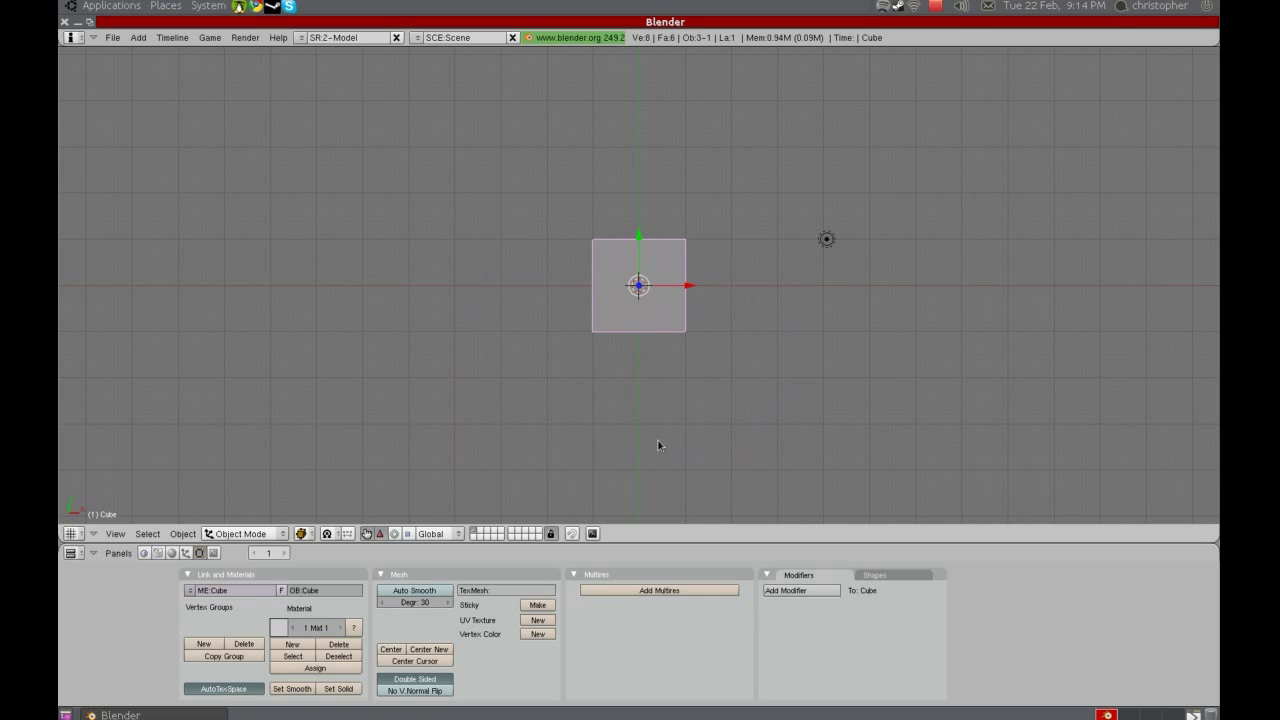
Nudge the default cube slightly in the 3D view and quit Blender.
scroll(645, 288, "up", 2)
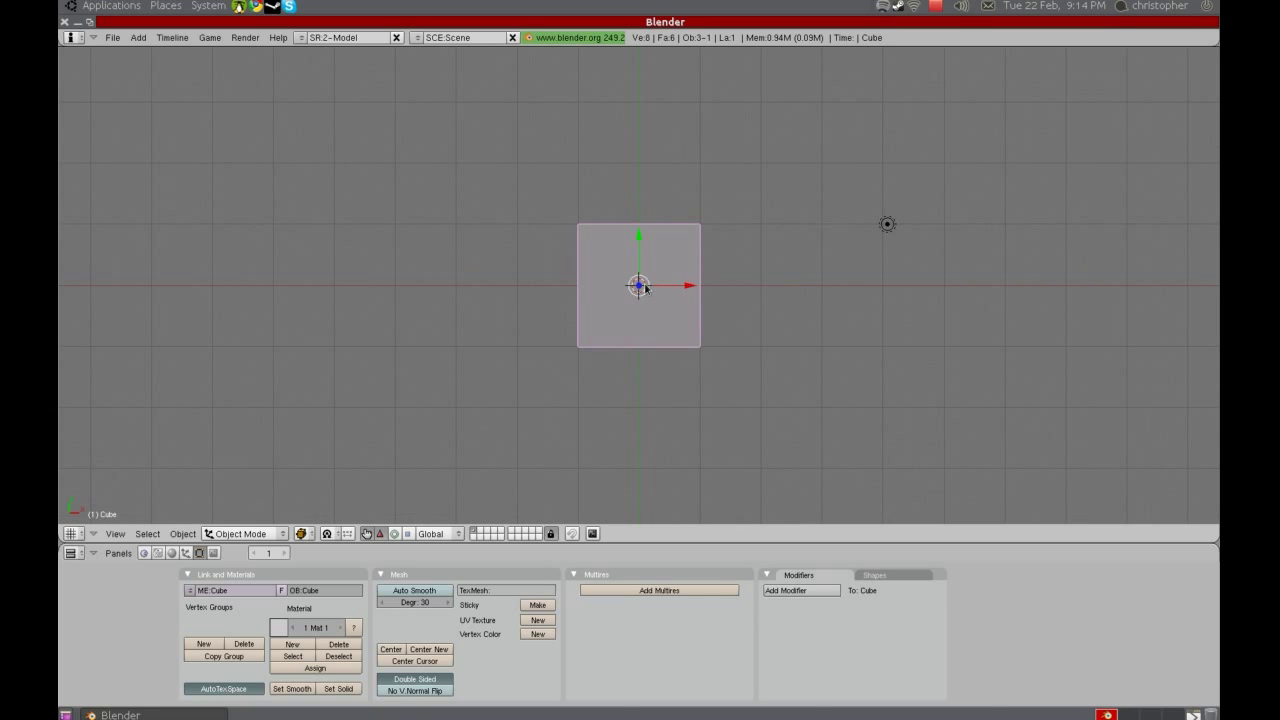
left_click_drag(645, 288, 717, 166)
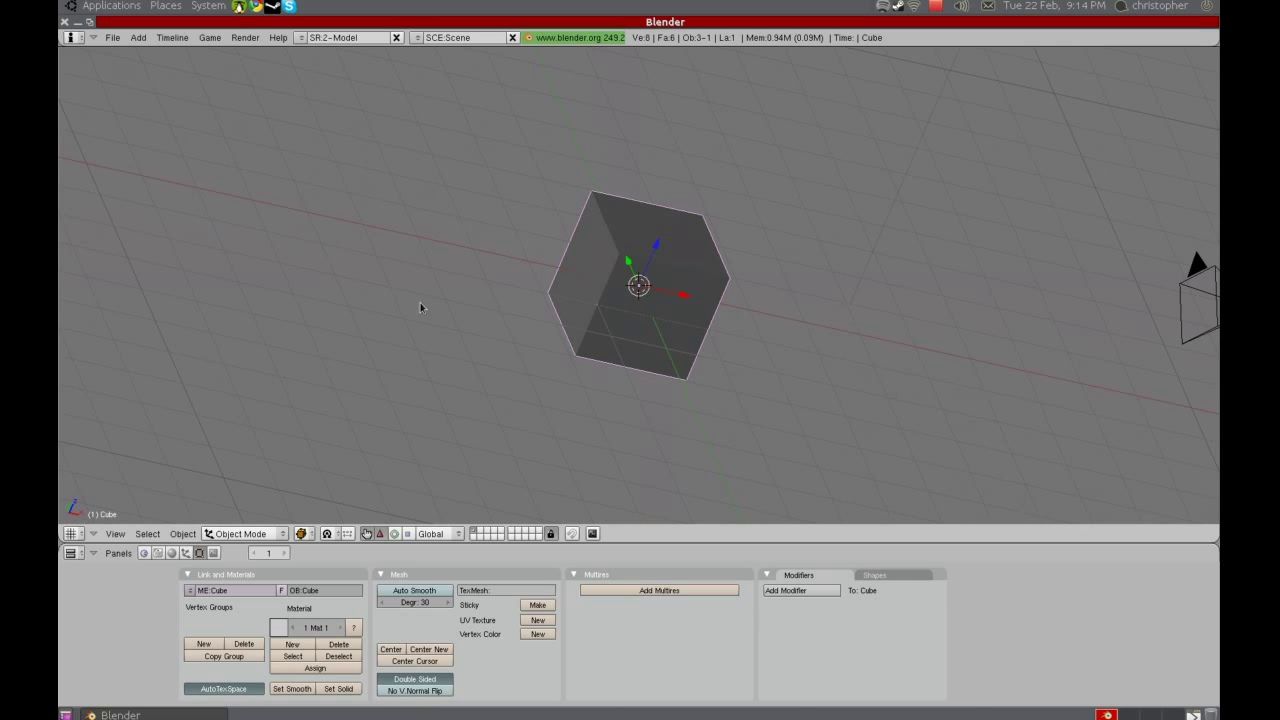
key("g")
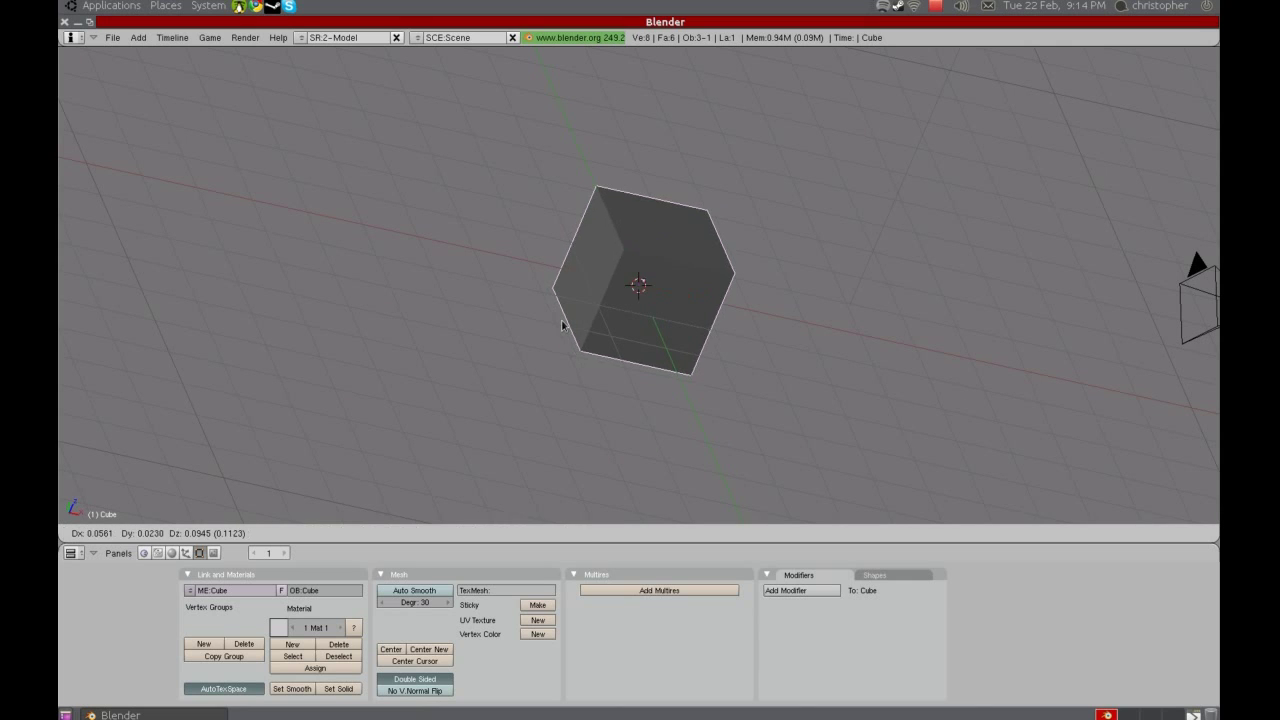
right_click(562, 333)
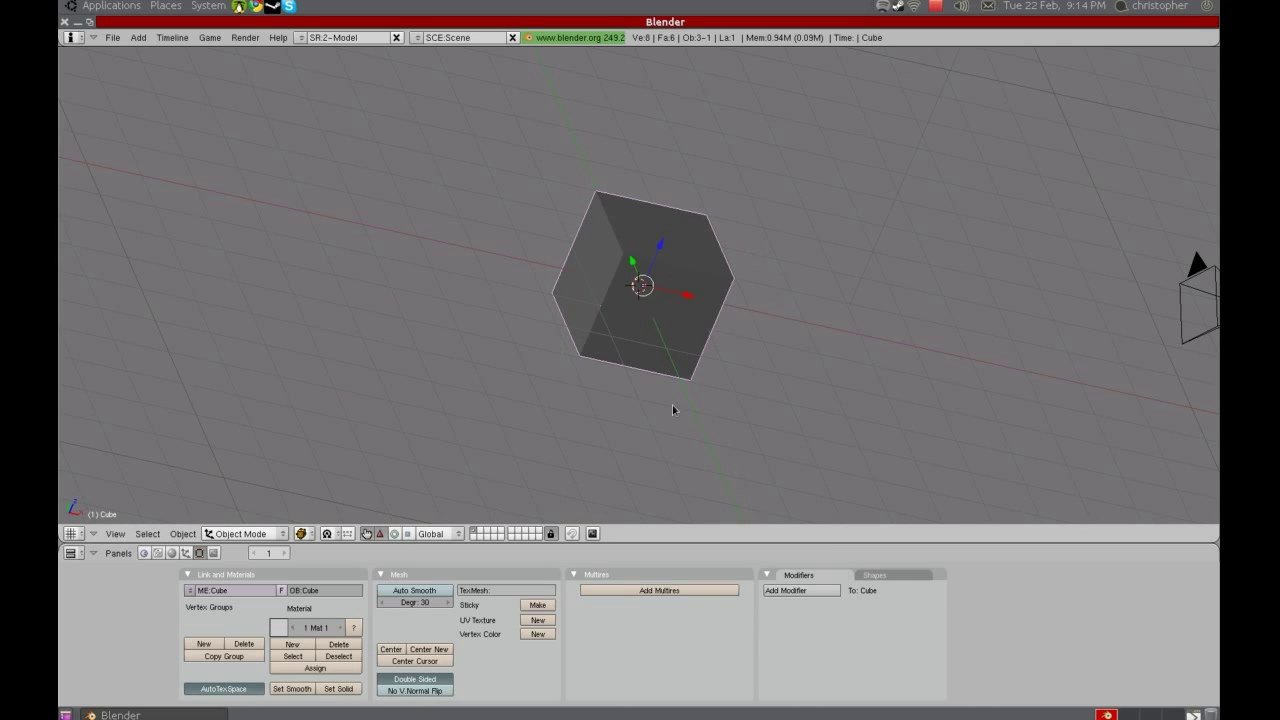
key("ctrl+q")
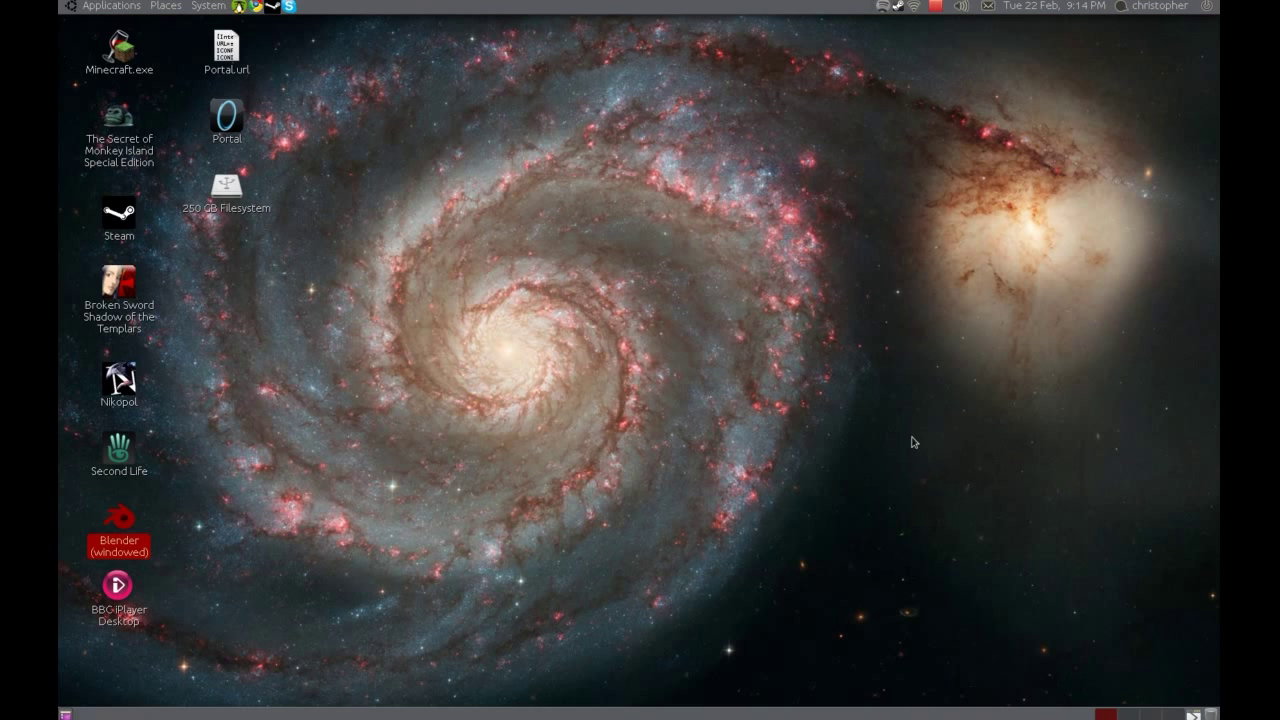
left_click(520, 362)
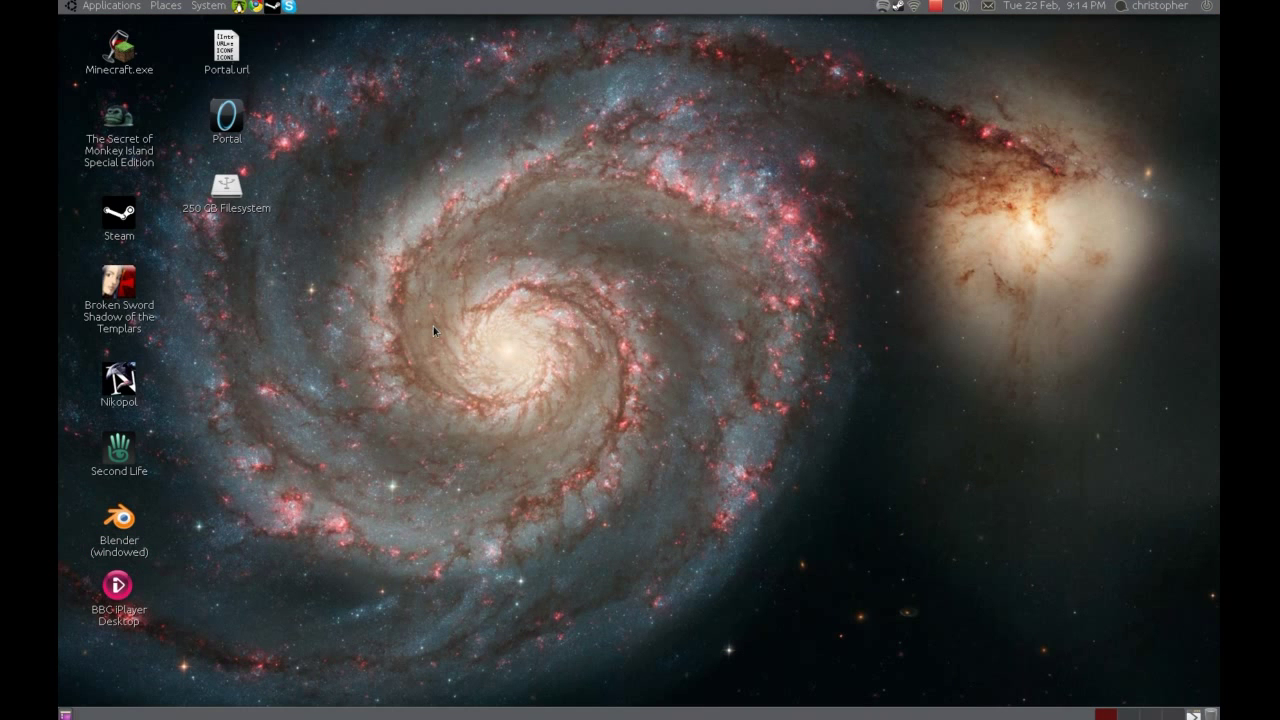
Launch the eSpeak speech synthesizer from the sound and video applications.
left_click(165, 8)
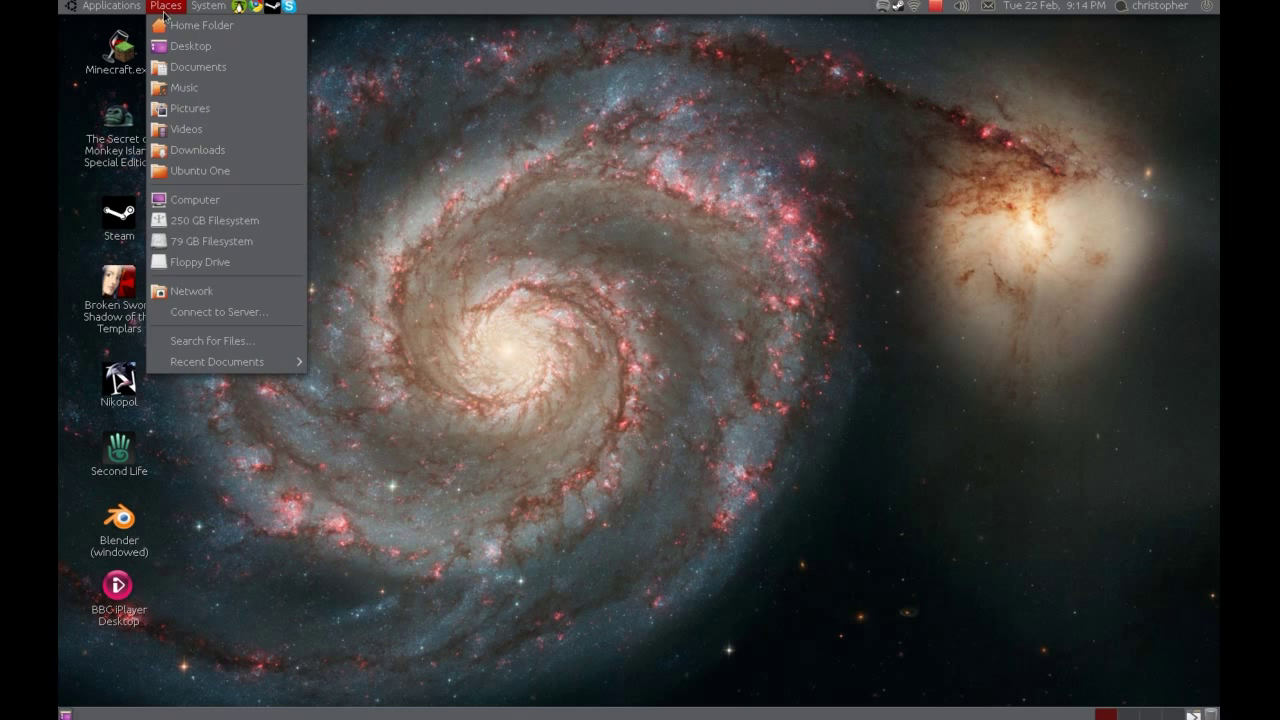
mouse_move(125, 8)
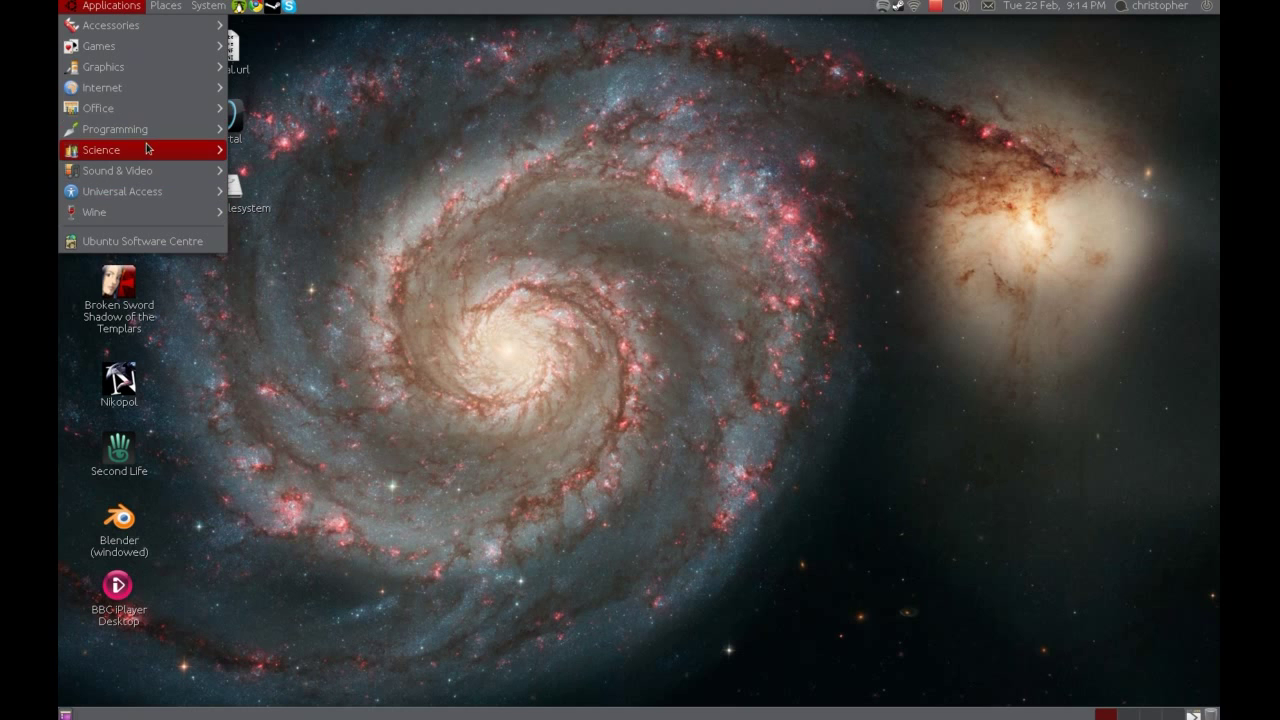
mouse_move(141, 175)
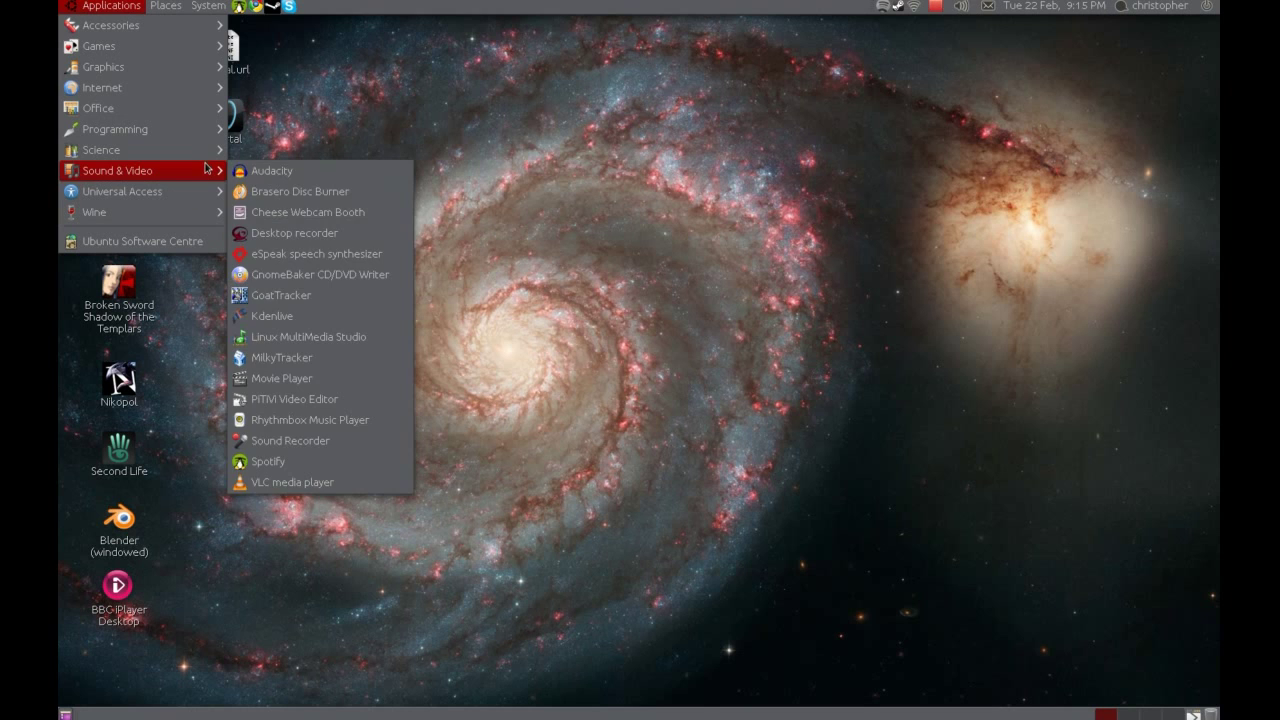
mouse_move(195, 171)
left_click(270, 253)
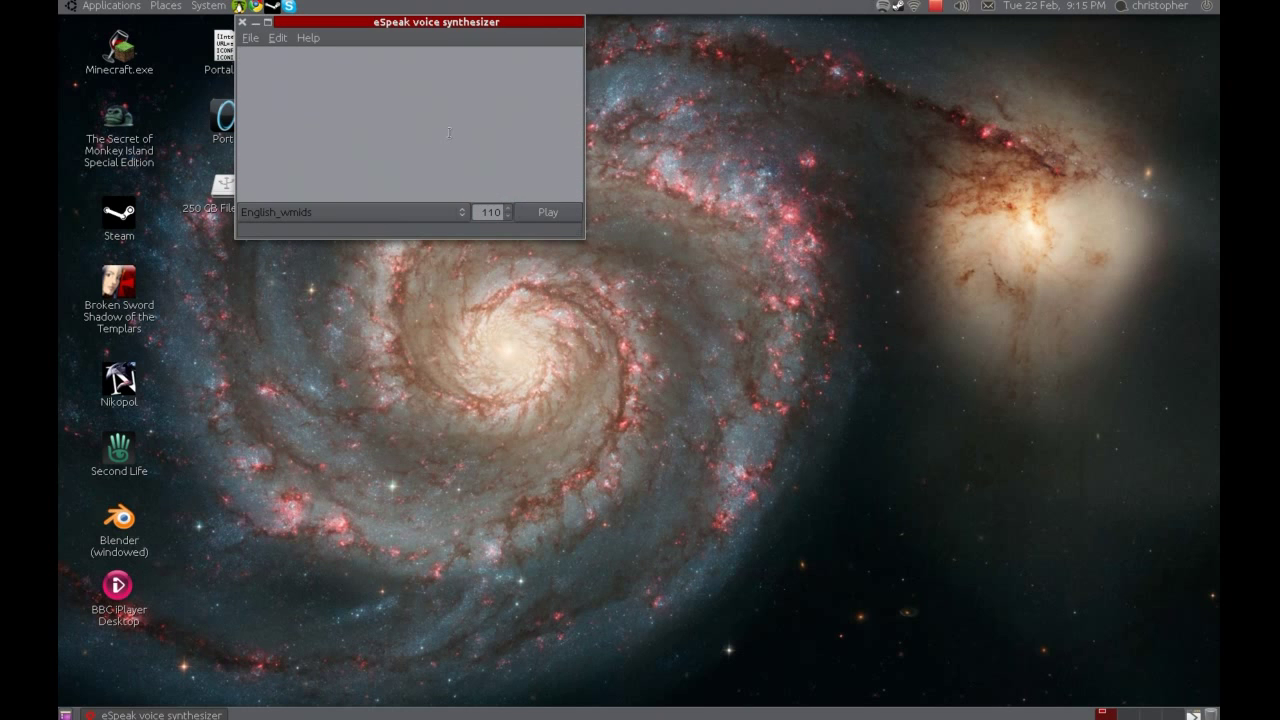
Have eSpeak speak the text "hello." and close both eSpeak and the Skype sign-in window.
type("hello")
left_click(538, 214)
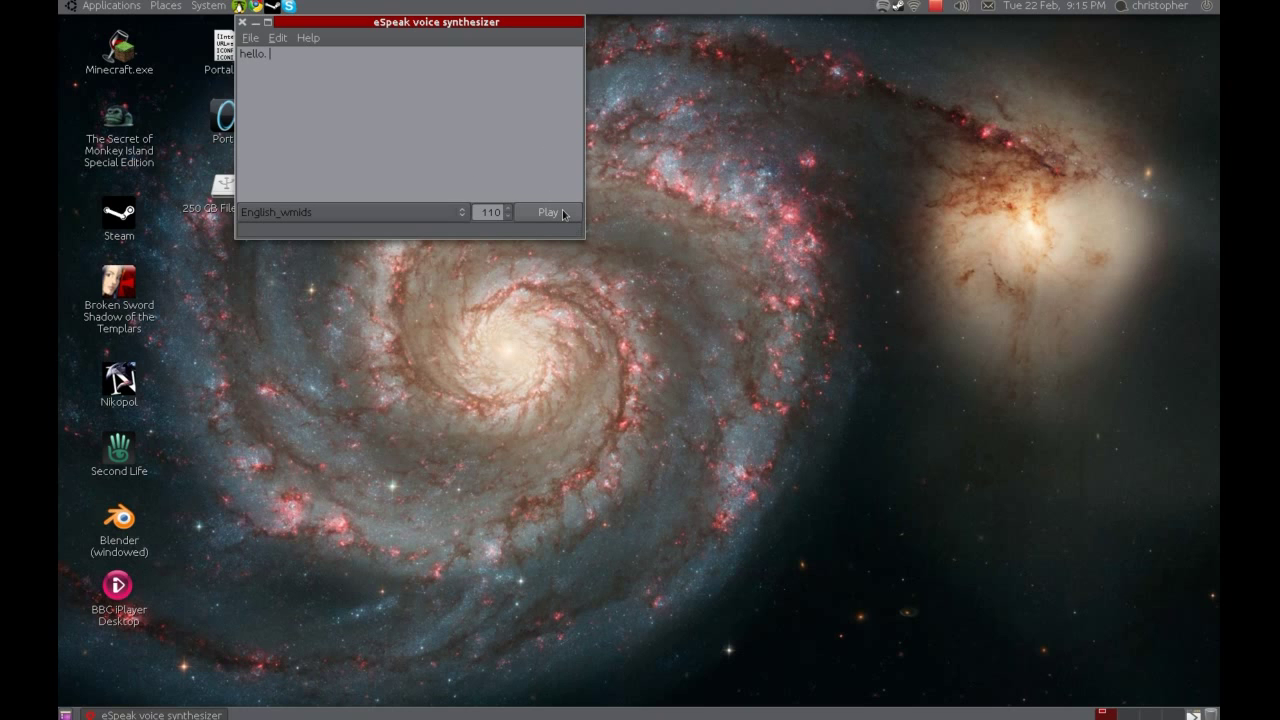
left_click(241, 21)
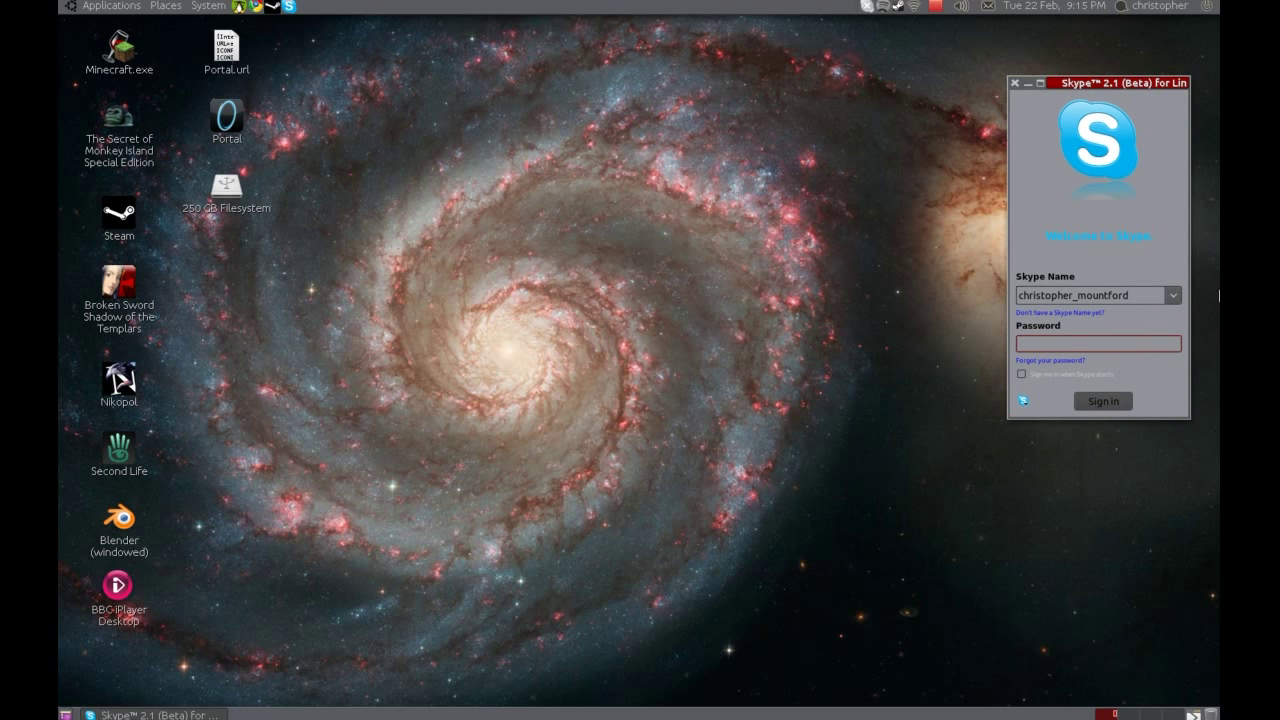
left_click(1015, 83)
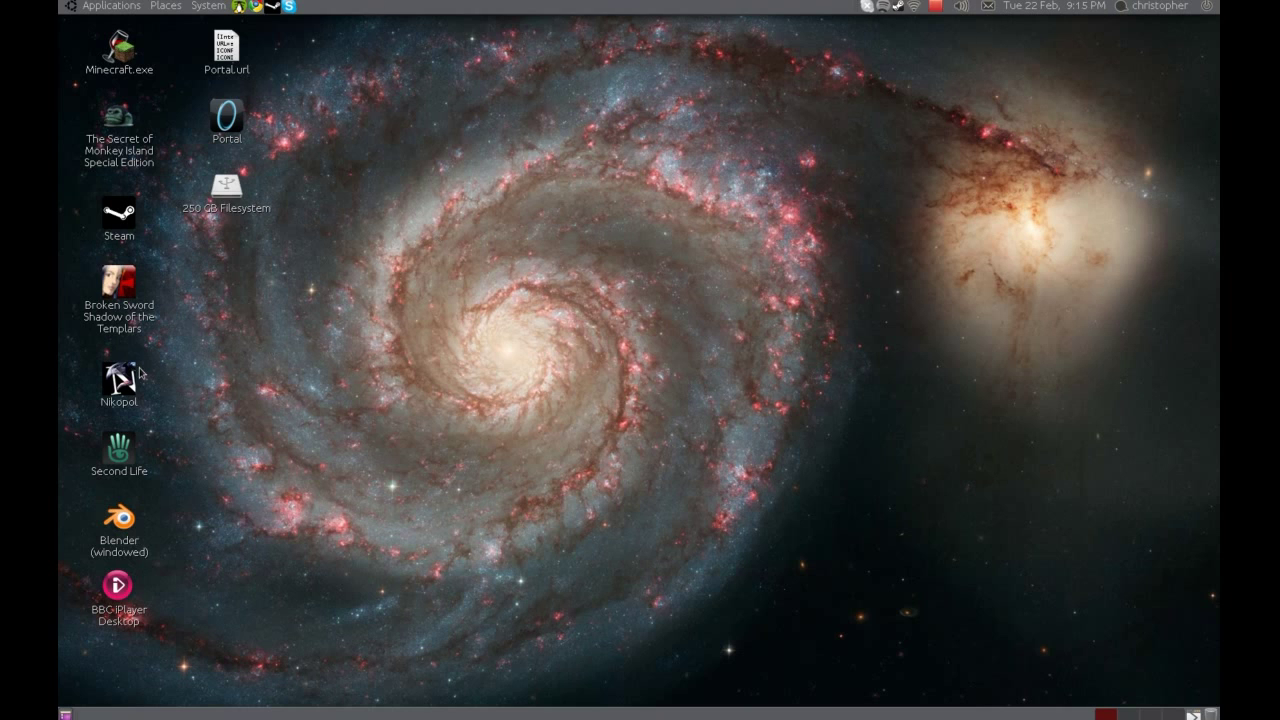
left_click(1155, 14)
left_click(1160, 6)
left_click(988, 8)
left_click(993, 10)
left_click(176, 12)
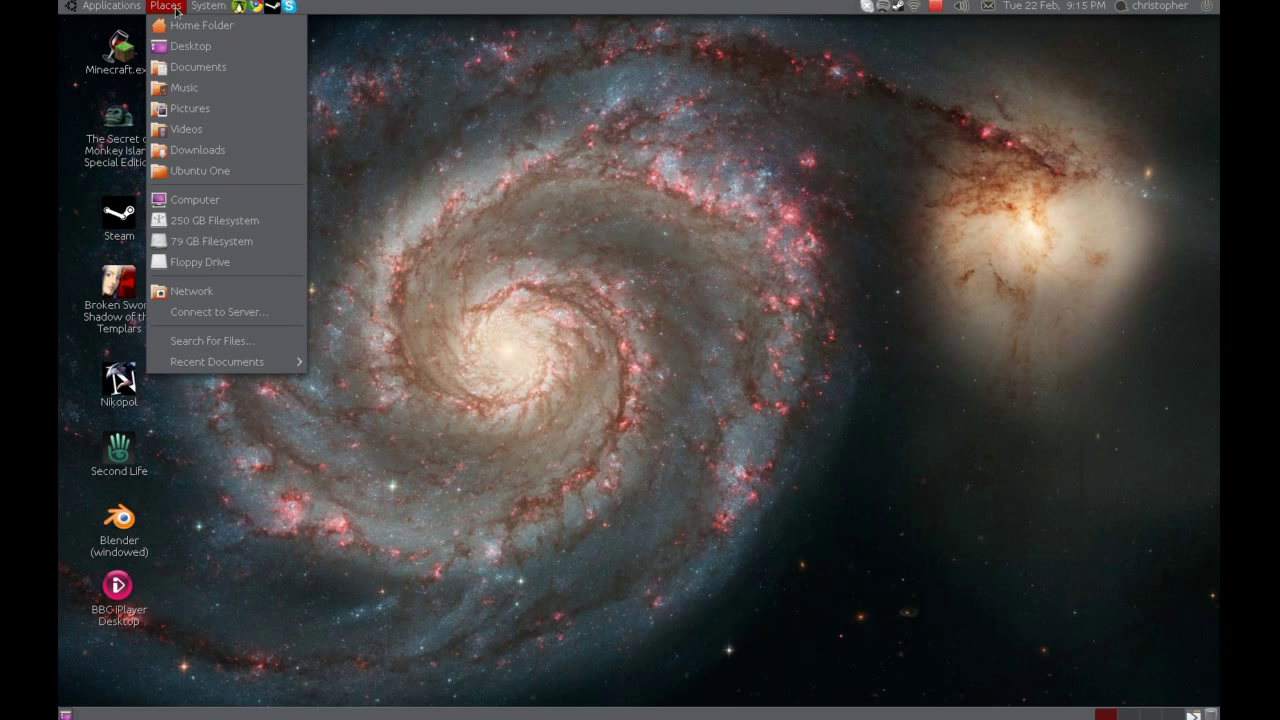
left_click(176, 12)
Launch VLC media player from the sound and video applications.
left_click(110, 6)
mouse_move(165, 150)
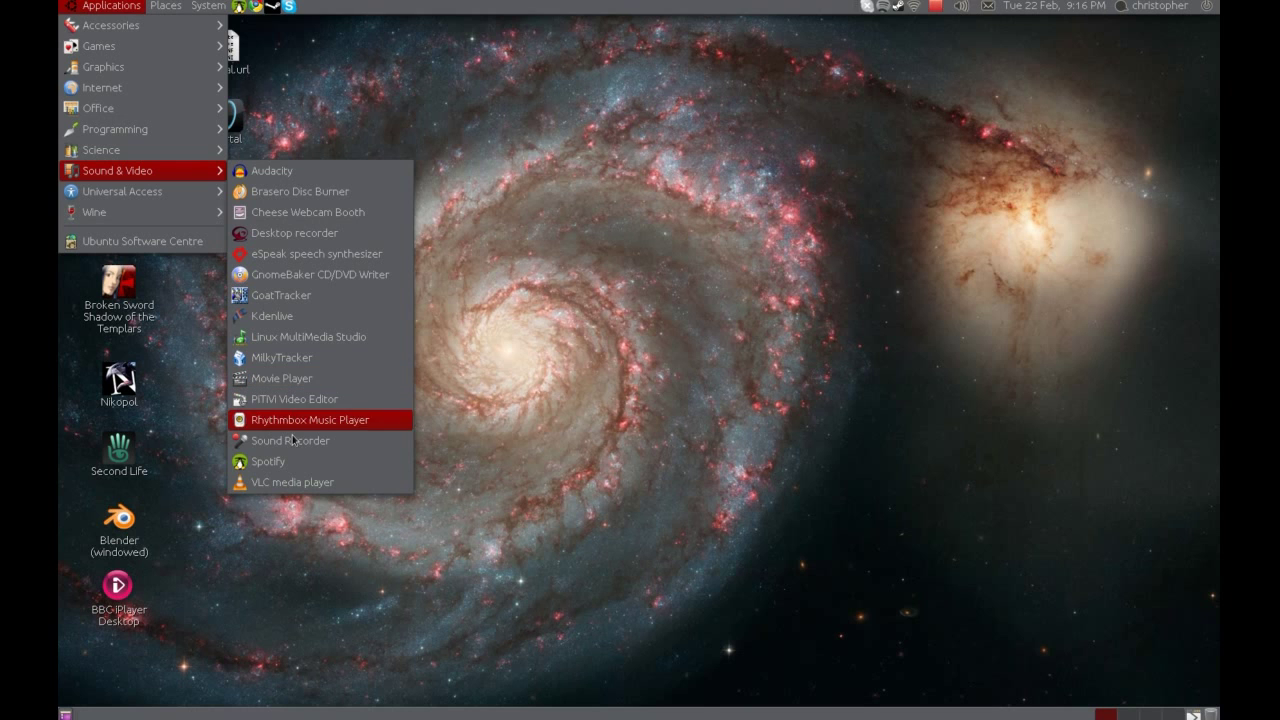
left_click(290, 482)
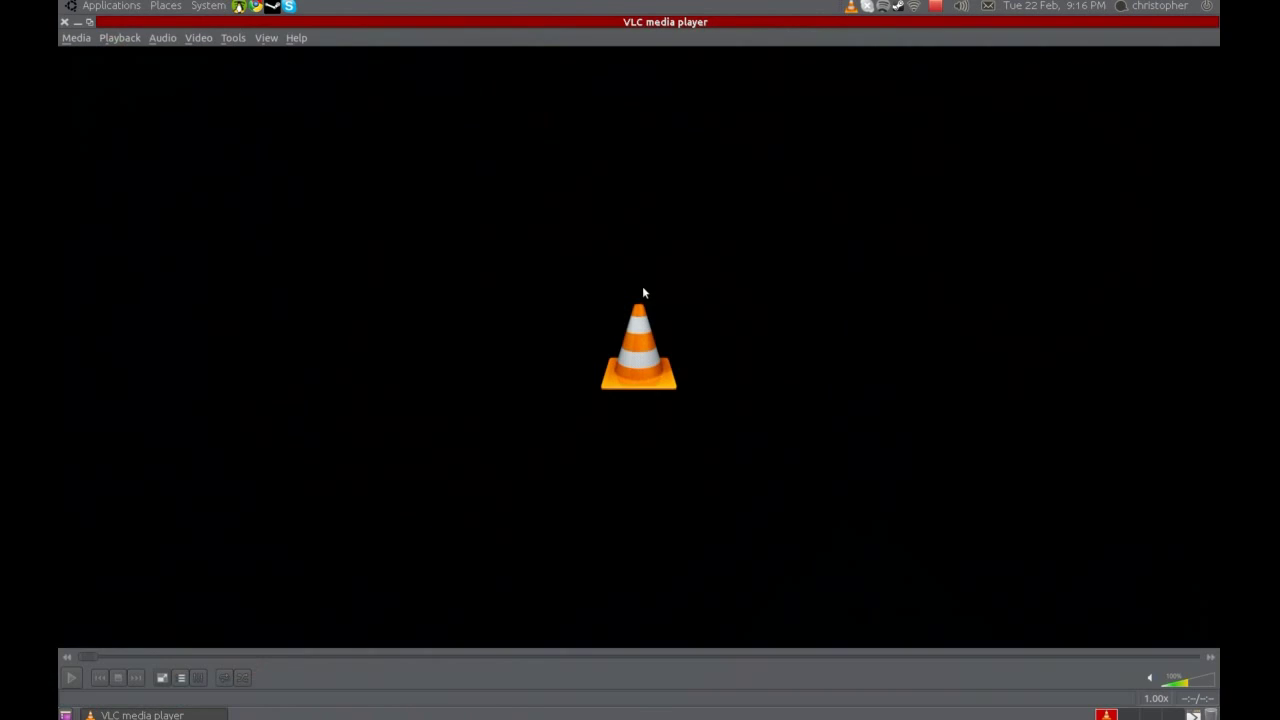
Open the film Wall.Street[1987]DvDrip-dAb.avi from the Videos folder on the 250 GB filesystem.
left_click(85, 40)
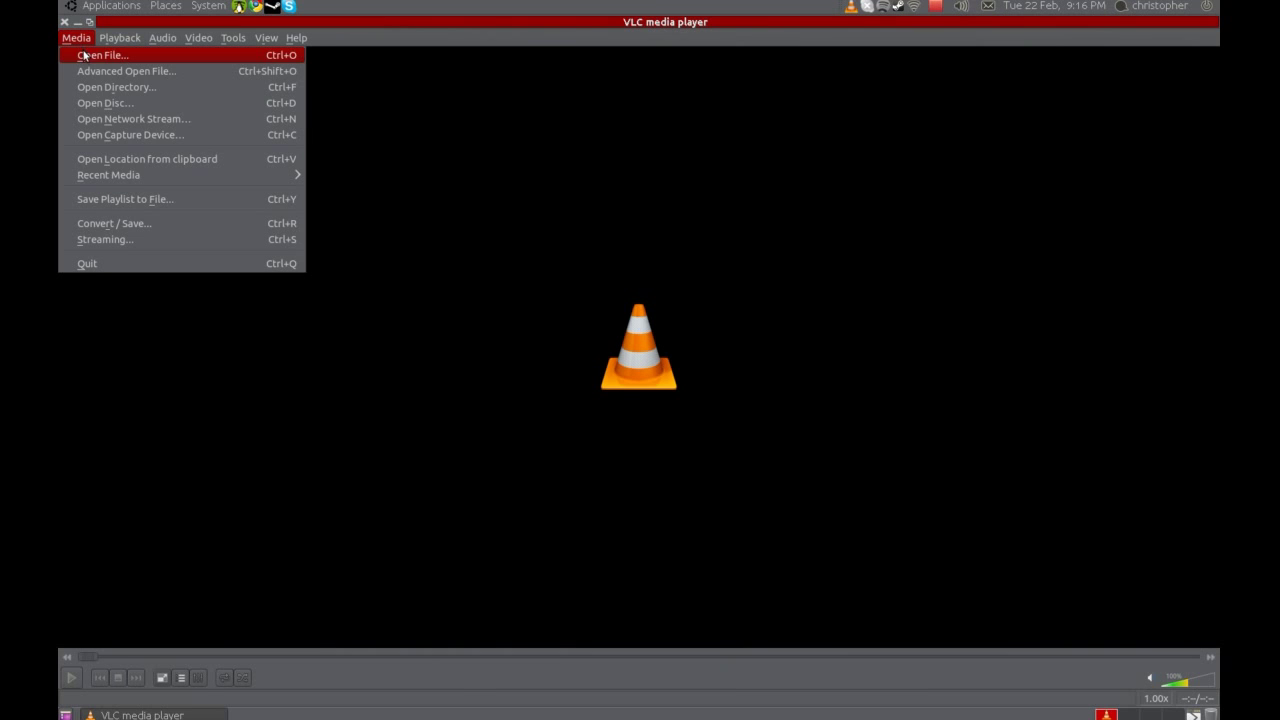
left_click(85, 58)
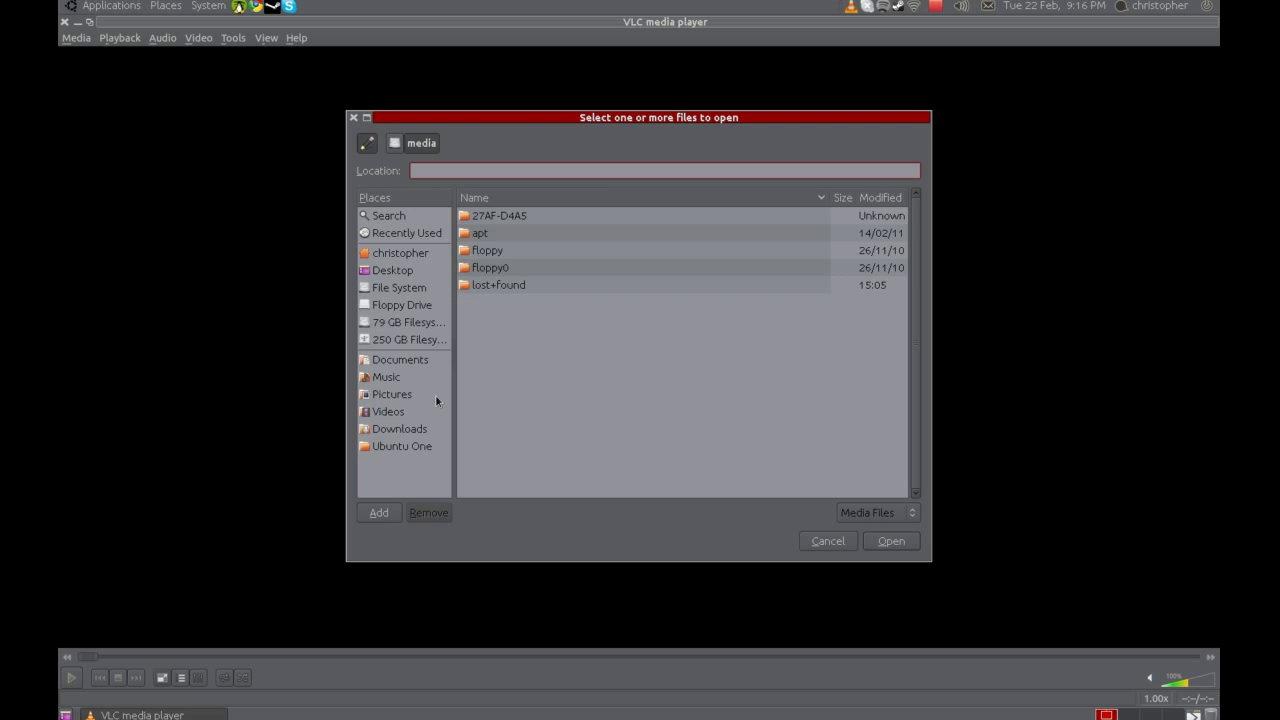
left_click(422, 340)
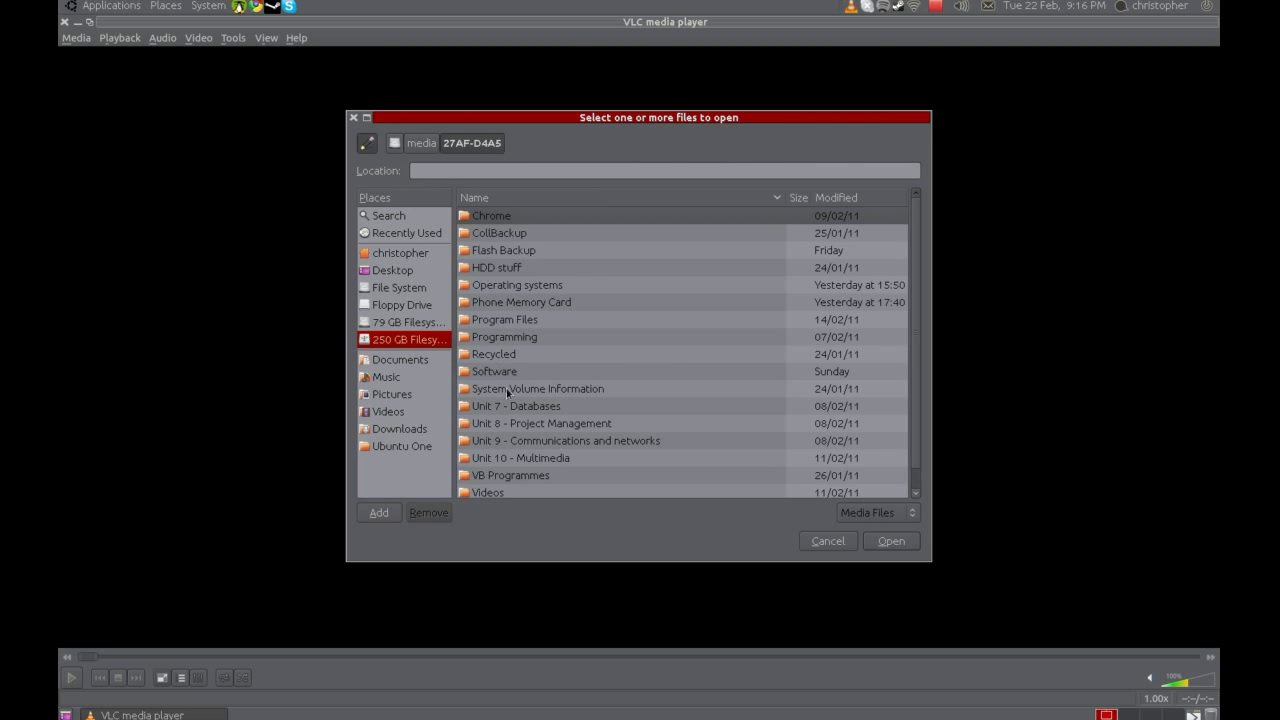
scroll(558, 446, "down", 1)
double_click(494, 478)
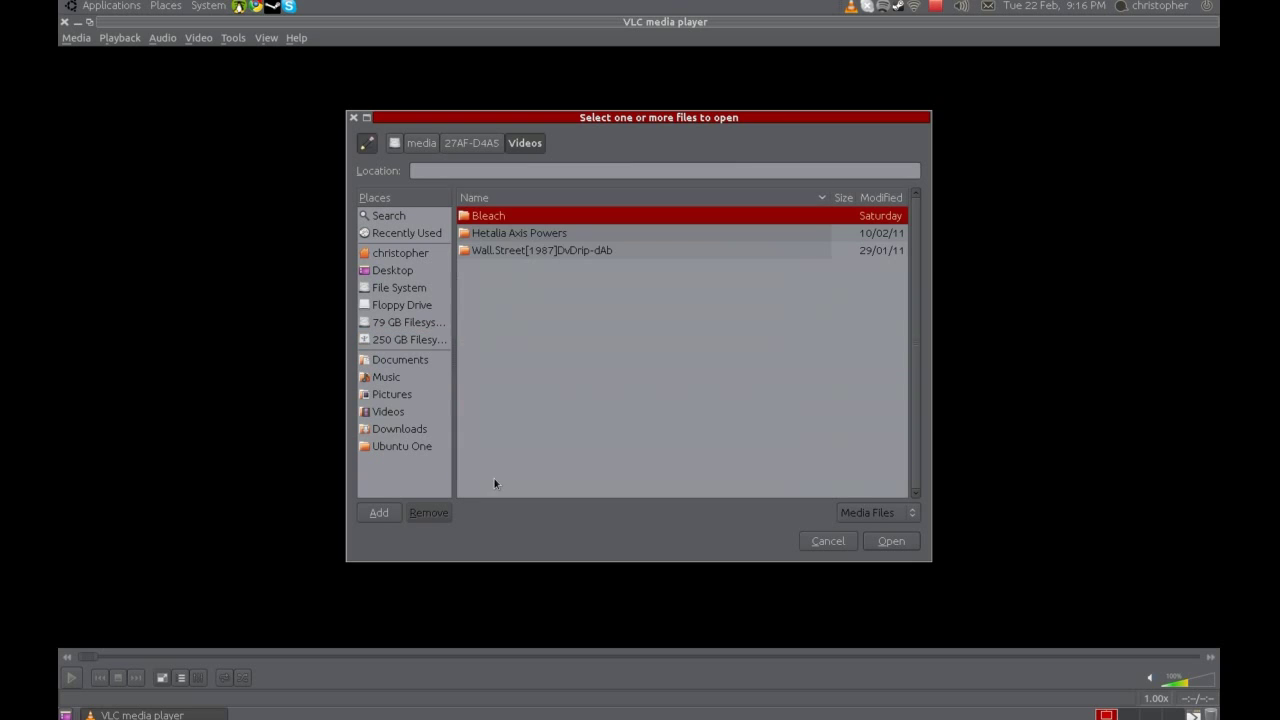
left_click(567, 250)
double_click(567, 250)
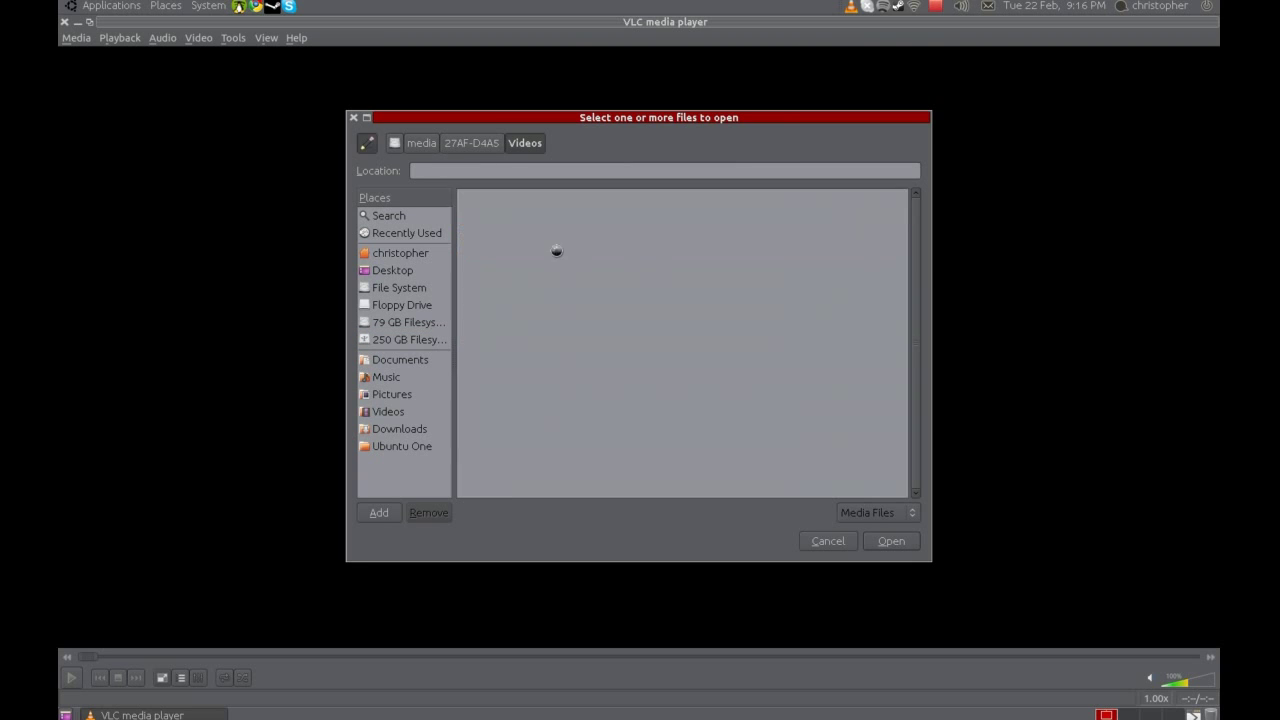
key("Return")
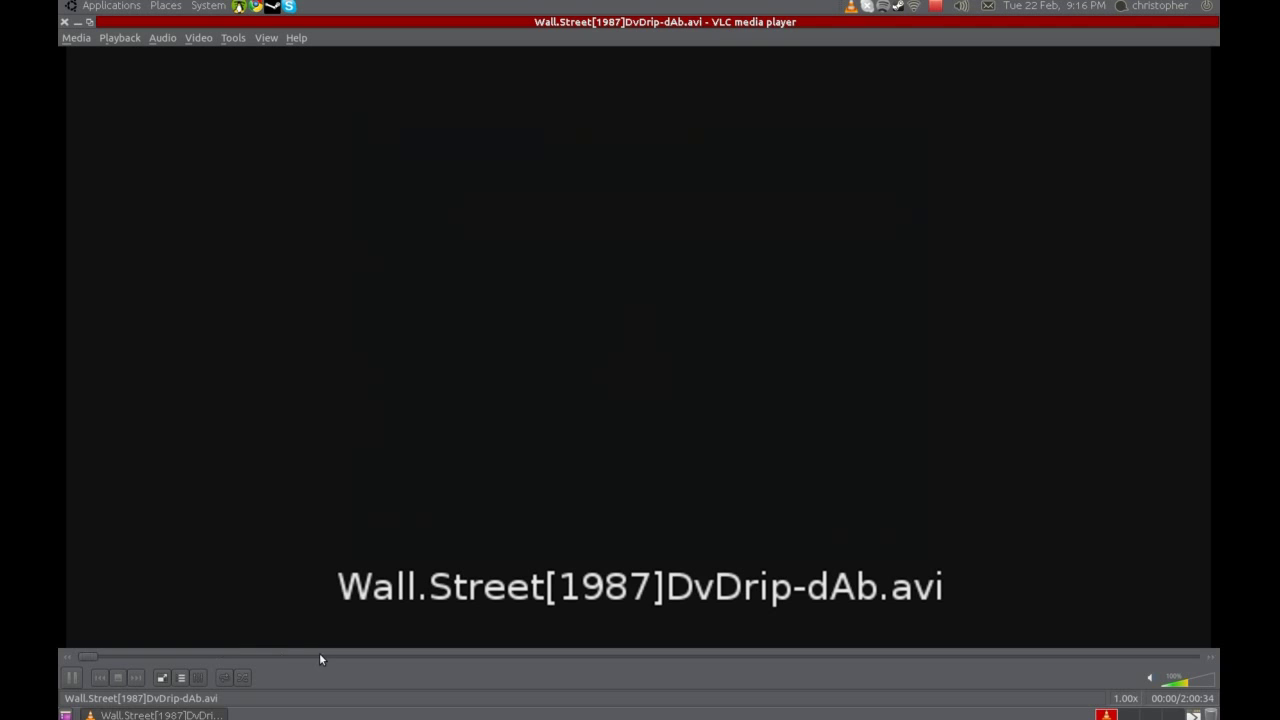
Skip the film to about 25 minutes in and close VLC.
left_click(318, 657)
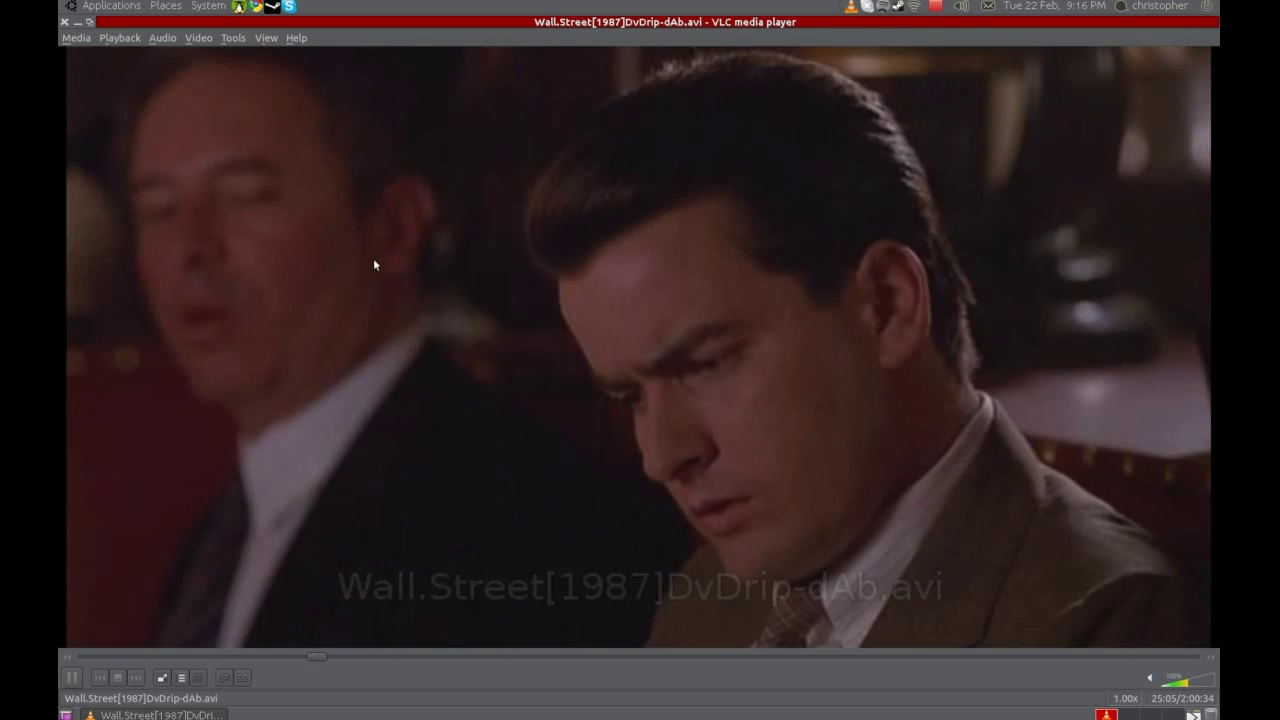
left_click(65, 21)
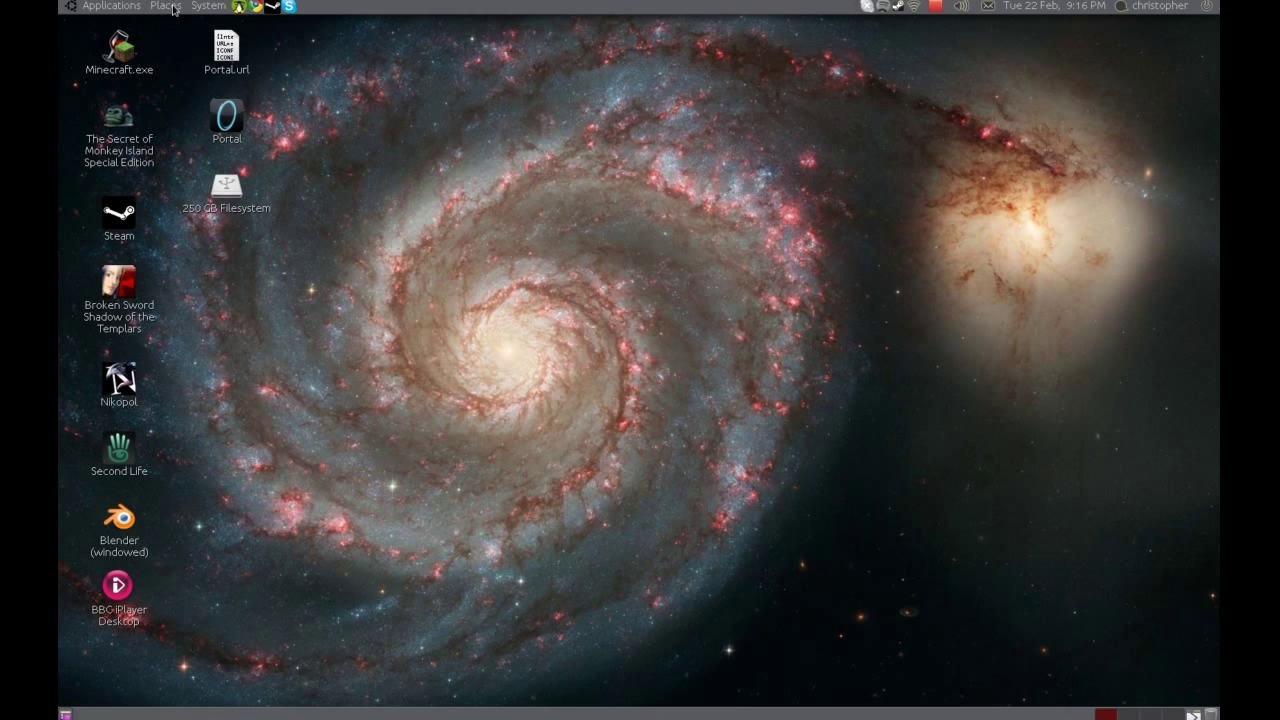
Look through the internet and graphics applications and launch Kdenlive from the sound and video applications.
left_click(173, 10)
mouse_move(117, 10)
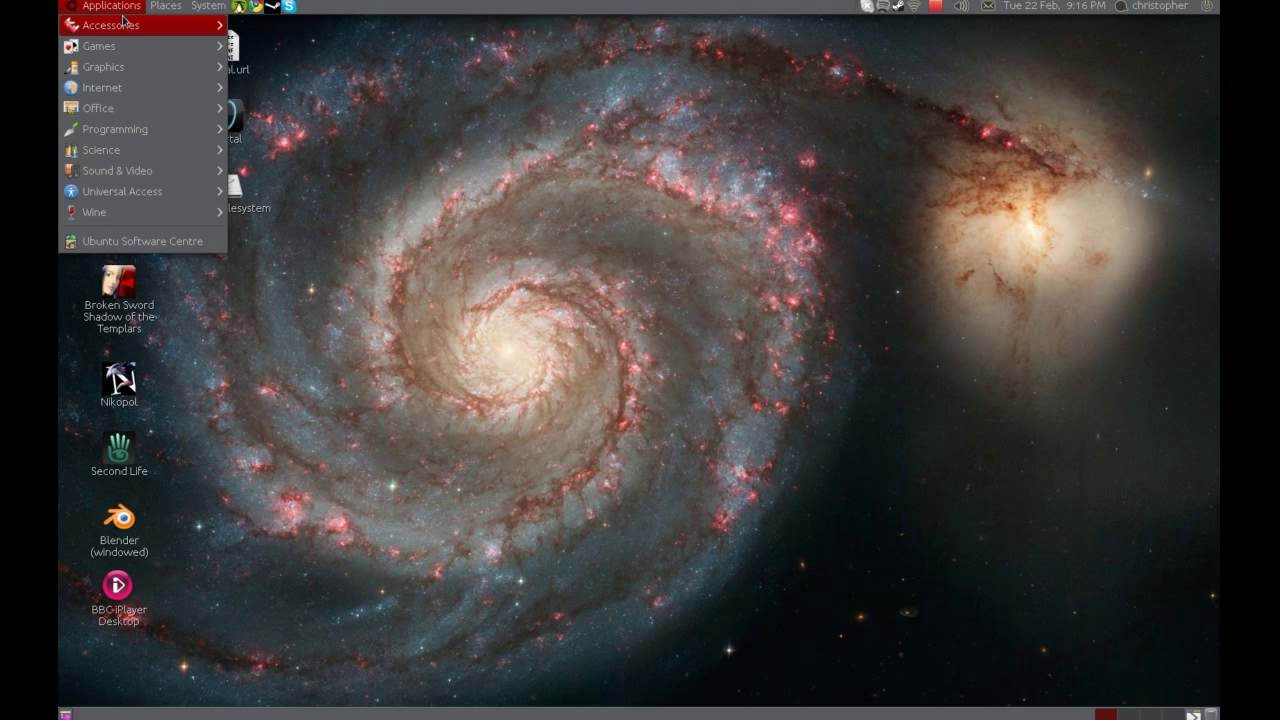
mouse_move(116, 90)
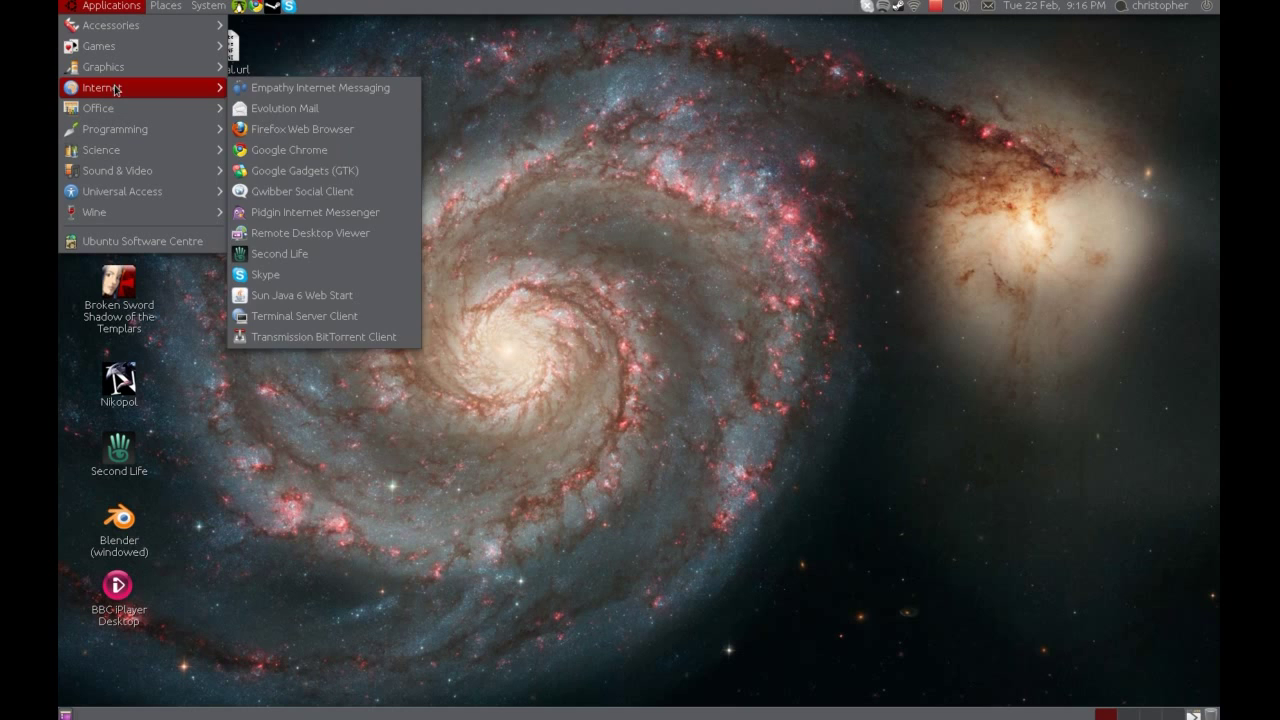
mouse_move(159, 72)
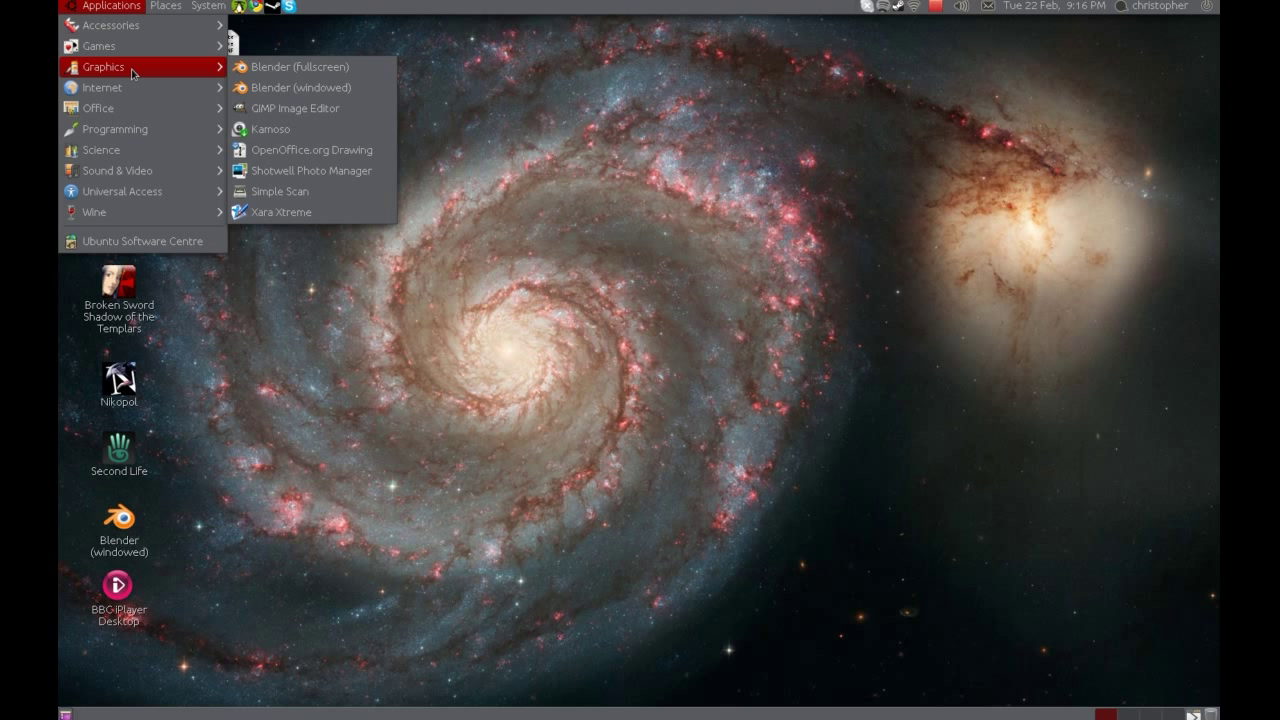
mouse_move(133, 199)
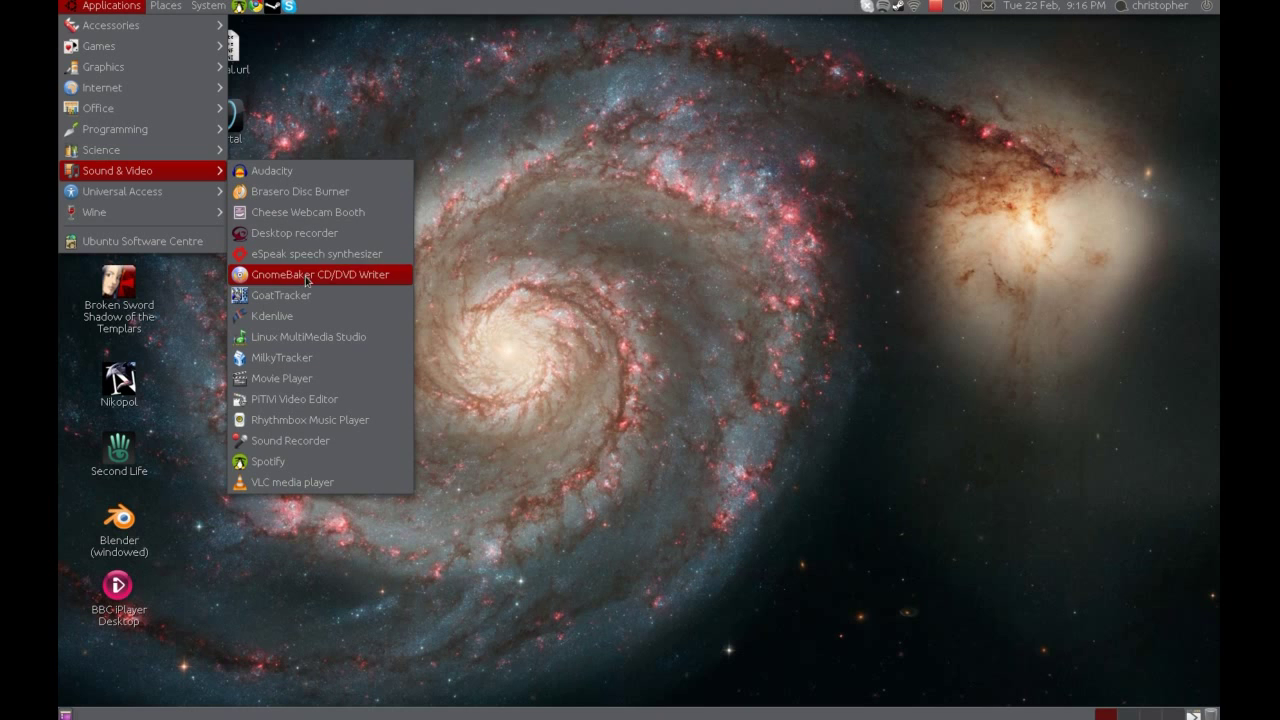
left_click(295, 314)
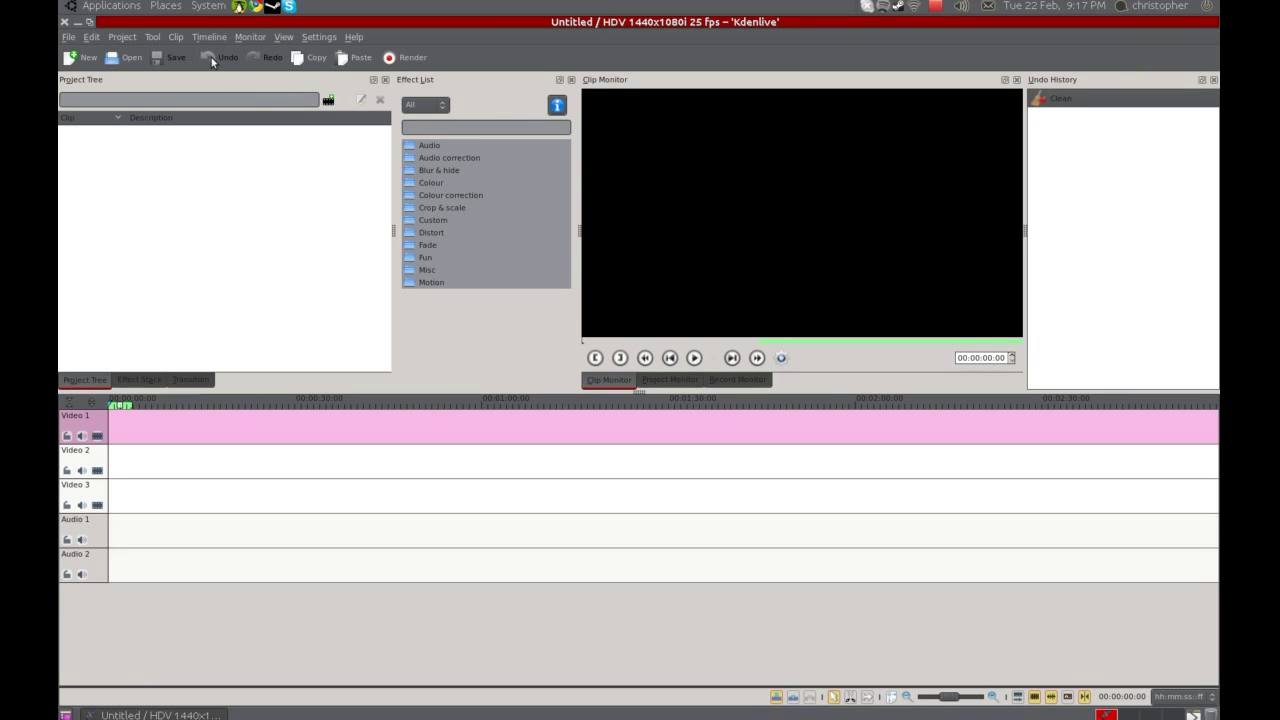
Bring up Kdenlive's dialog for opening a project, cancel it and quit the video editor.
left_click(70, 37)
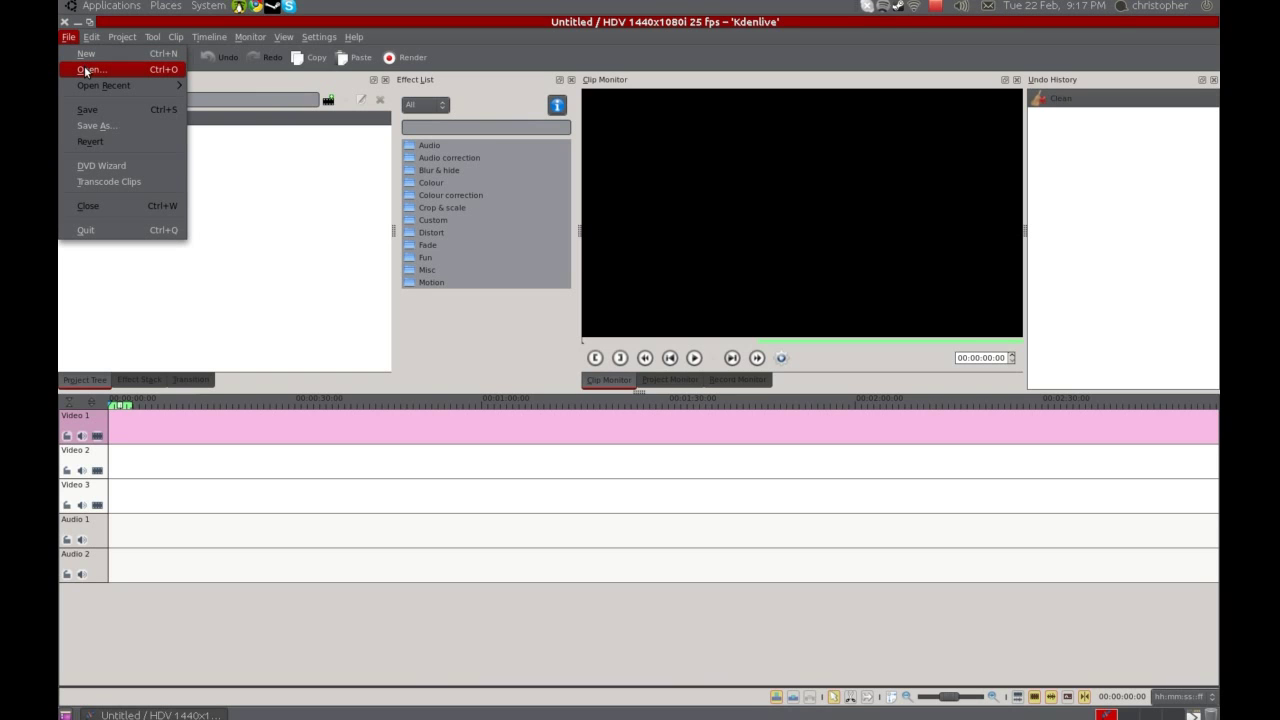
left_click(88, 70)
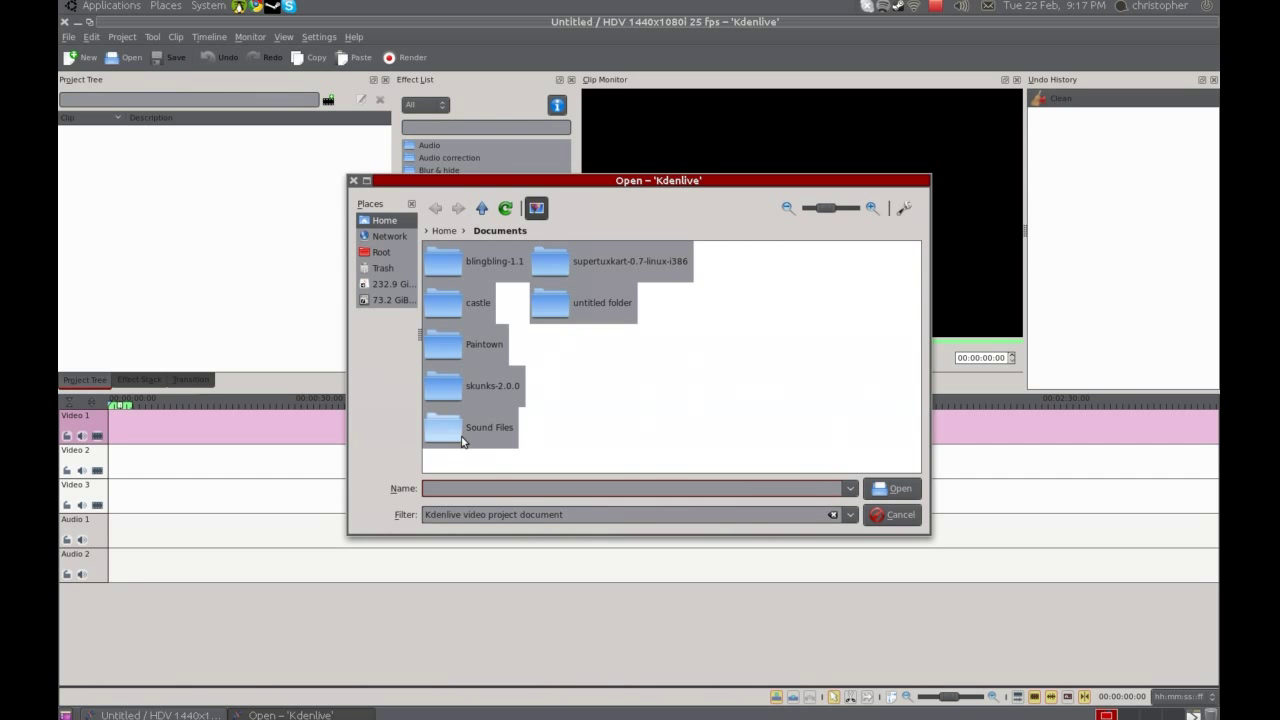
left_click(875, 516)
left_click(66, 21)
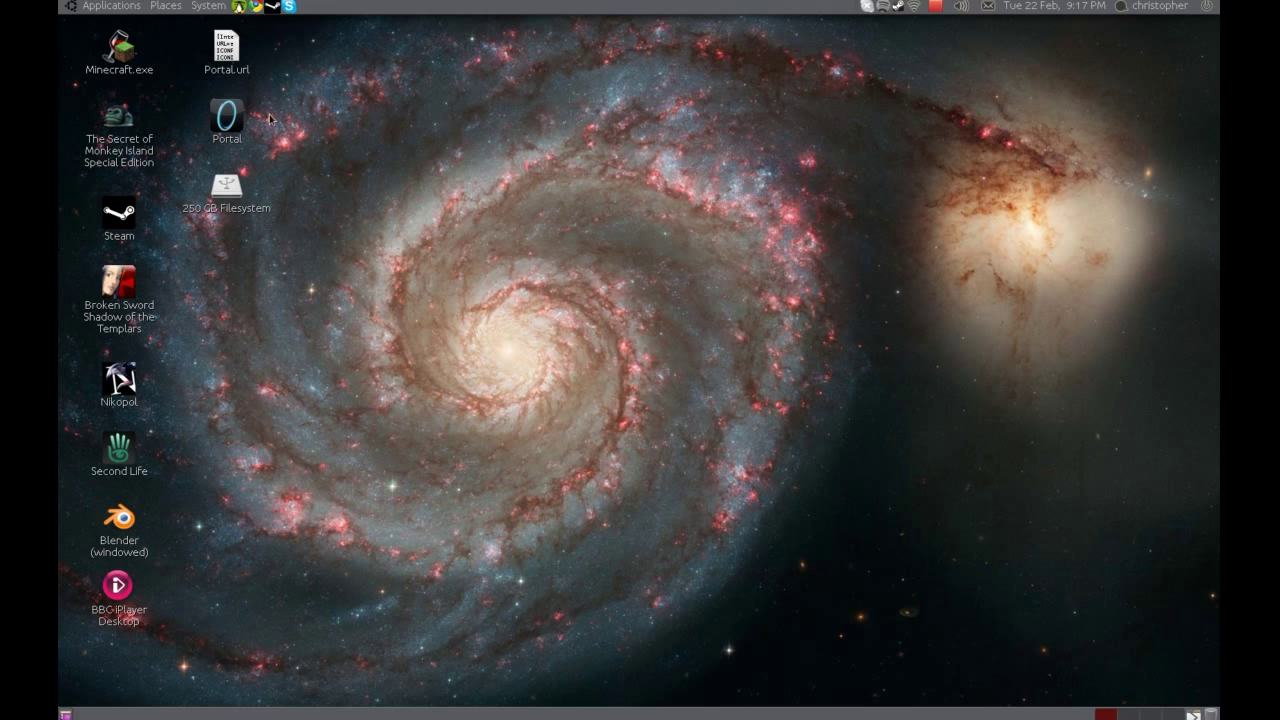
Browse the system administration tools and open the Monitors preferences.
left_click(165, 5)
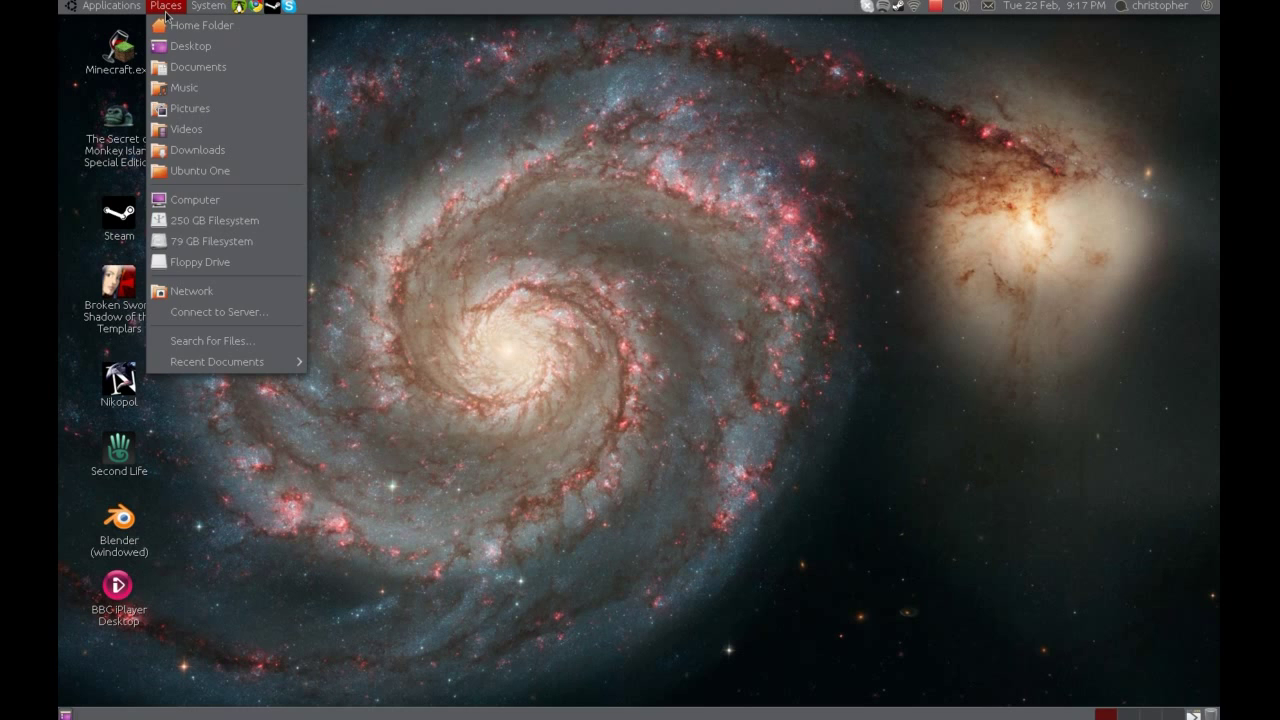
mouse_move(205, 6)
mouse_move(196, 33)
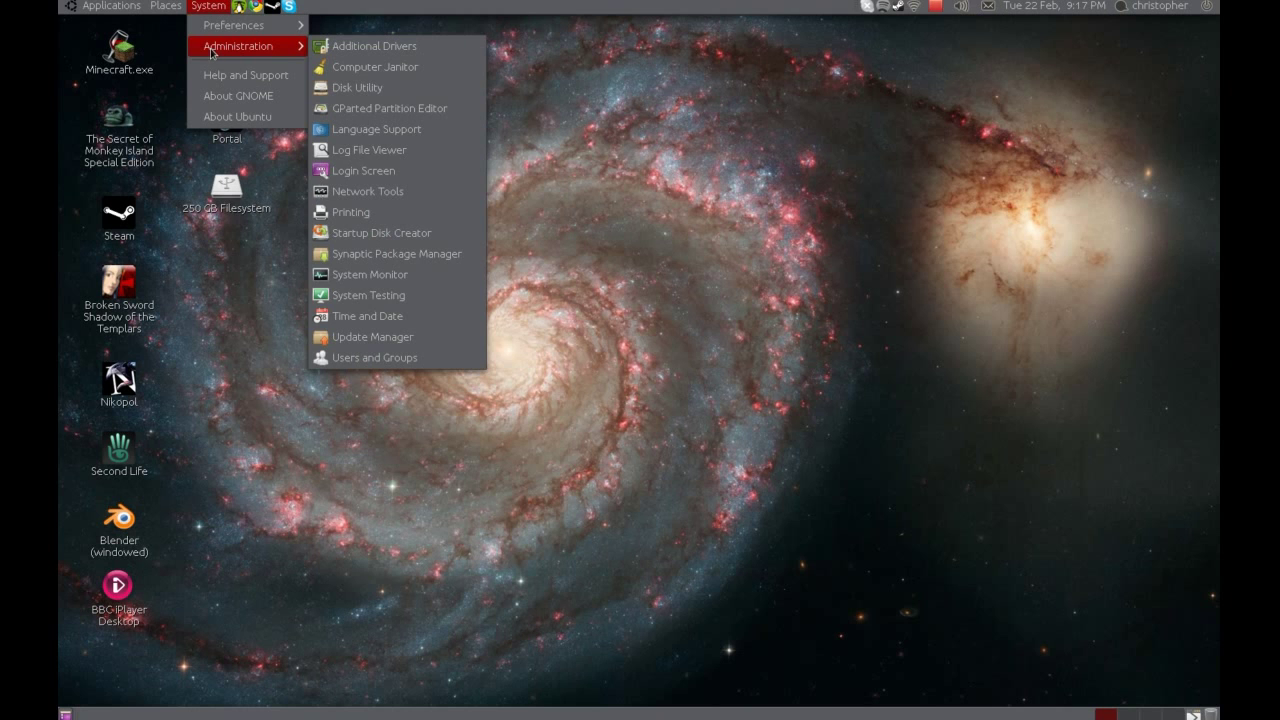
mouse_move(238, 25)
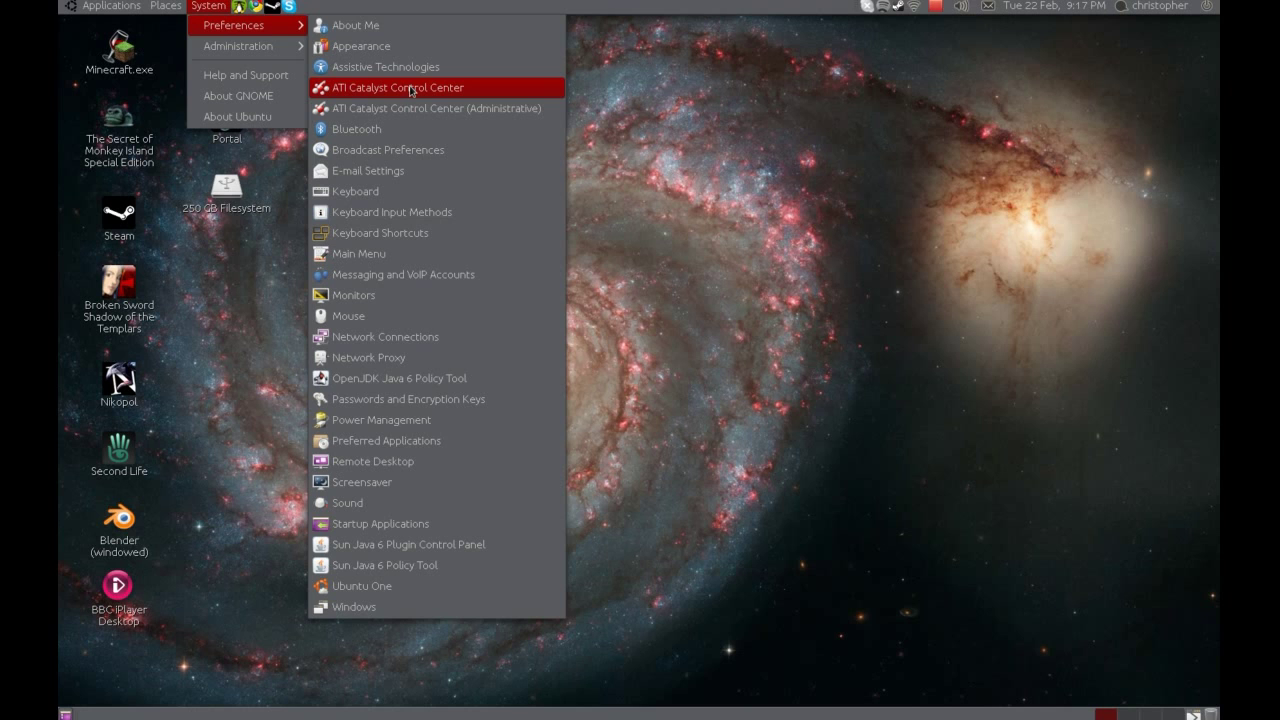
left_click(411, 294)
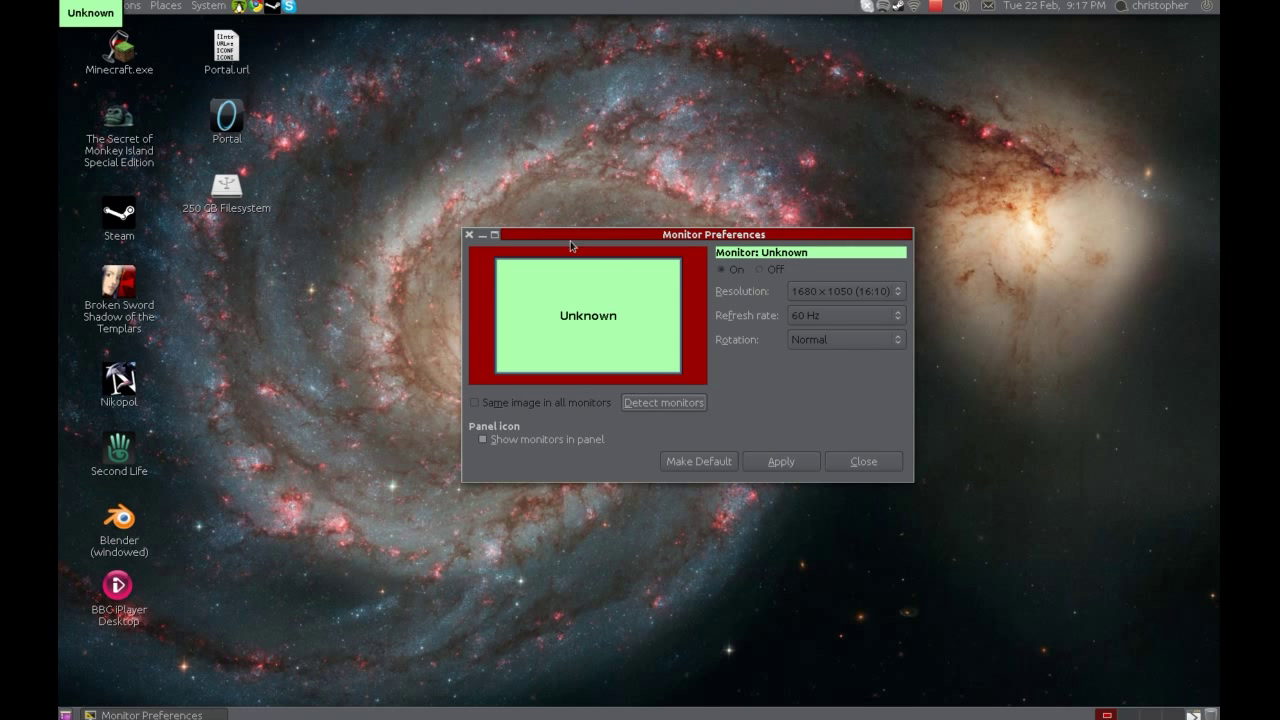
View the available monitor resolutions, keep 1680 x 1050 (16:10) and close the monitor preferences.
left_click_drag(571, 236, 435, 158)
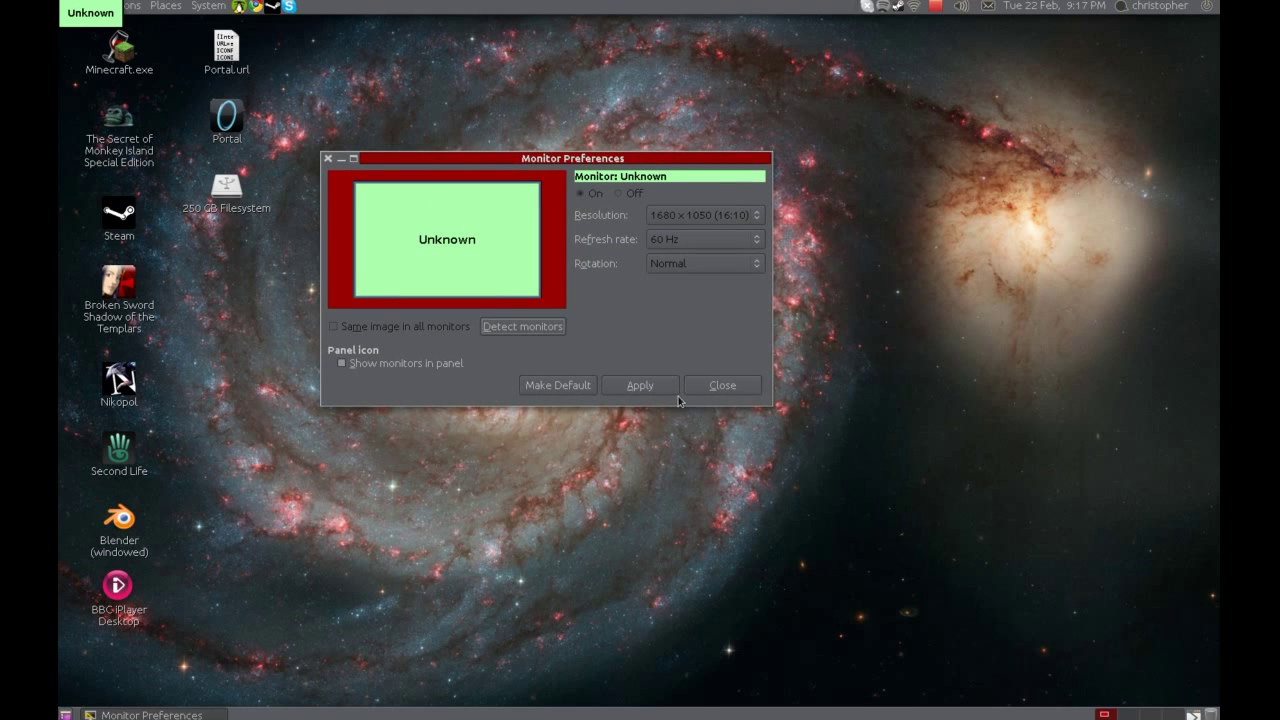
left_click(710, 214)
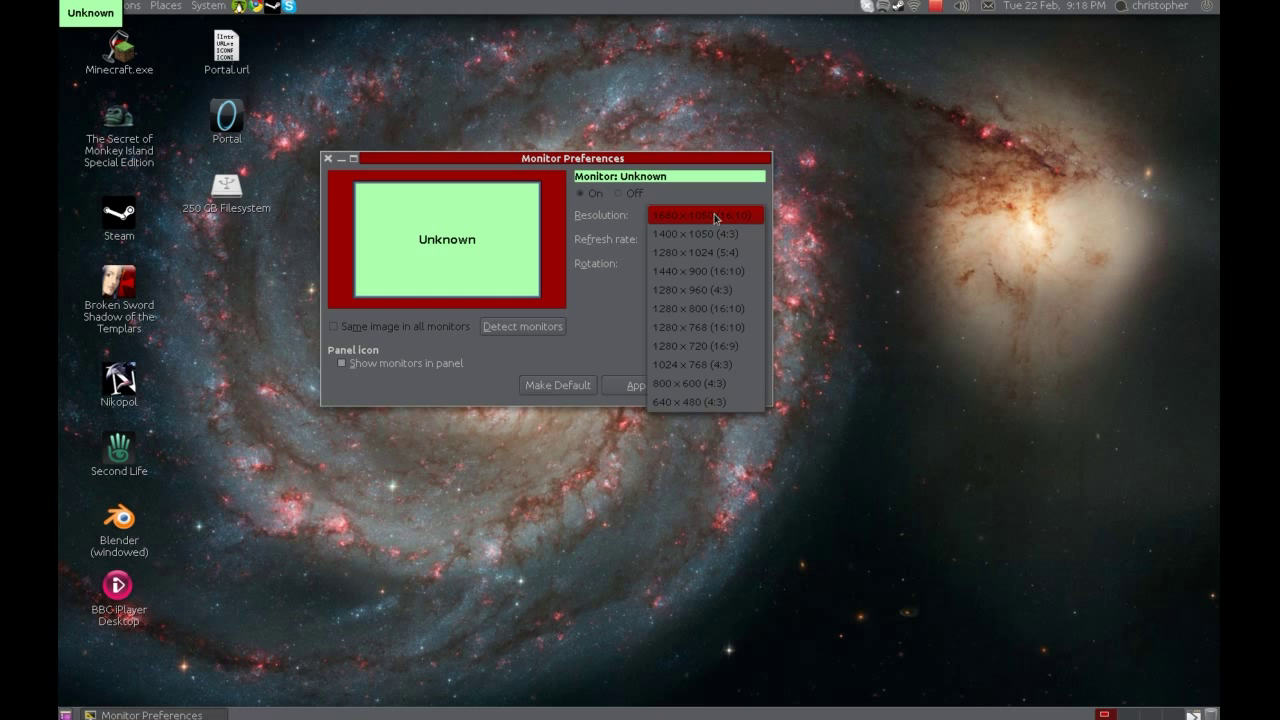
left_click(717, 212)
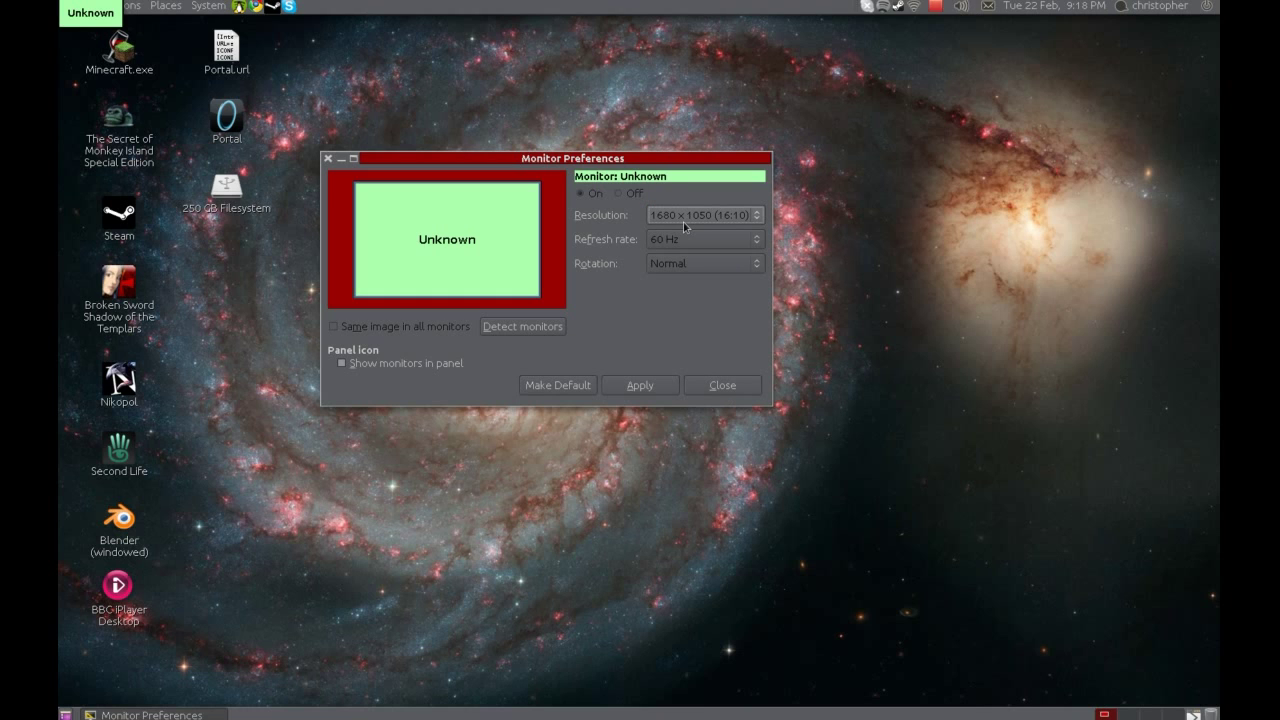
left_click(688, 389)
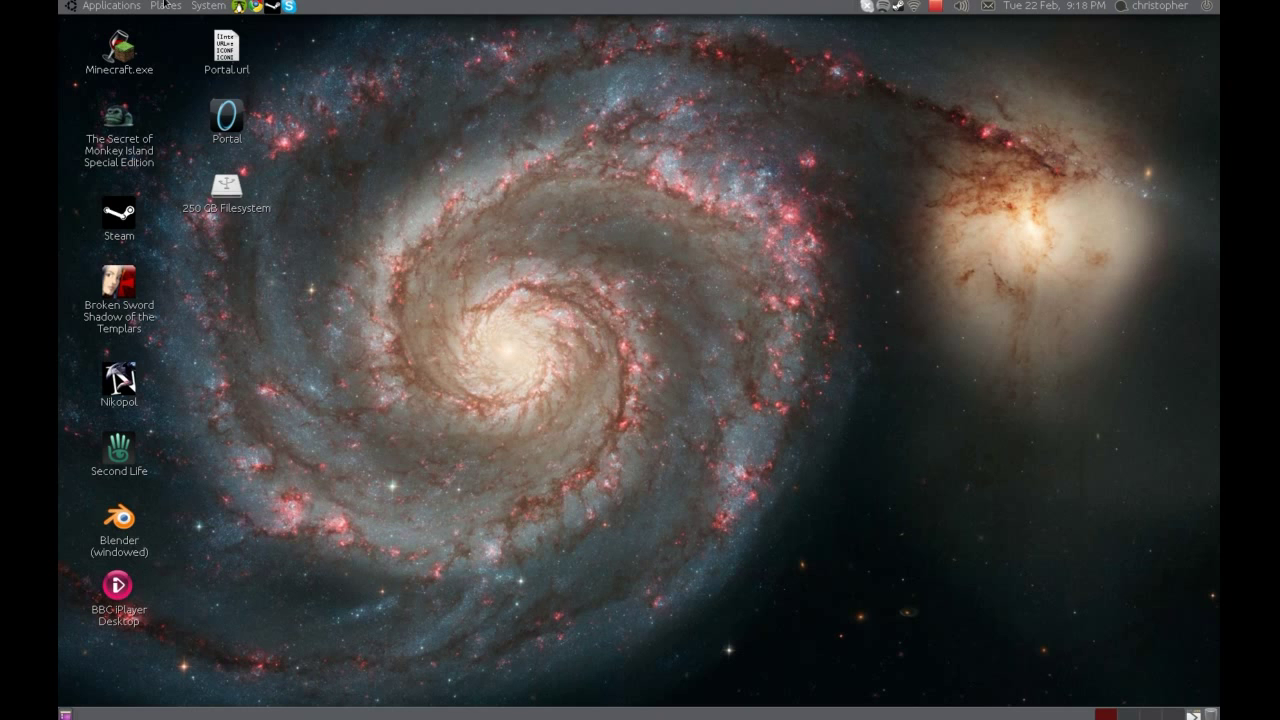
Launch AisleRiot Solitaire from the installed games.
left_click(128, 6)
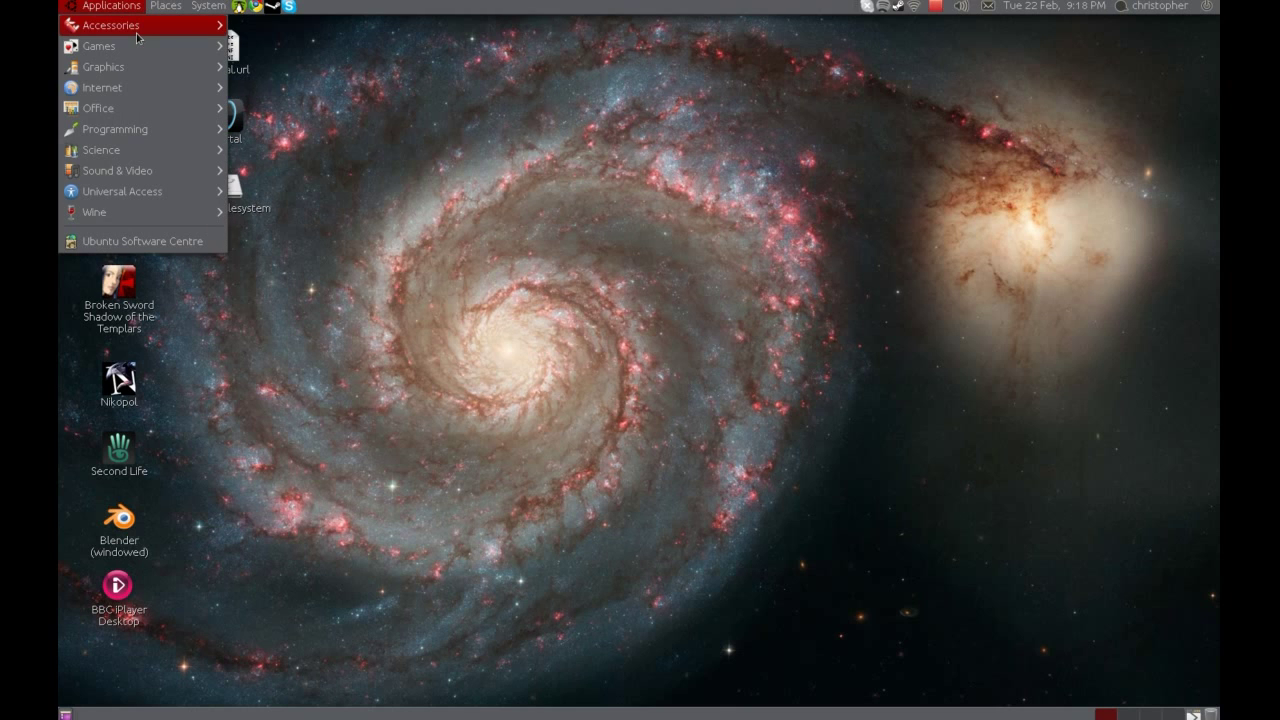
mouse_move(128, 52)
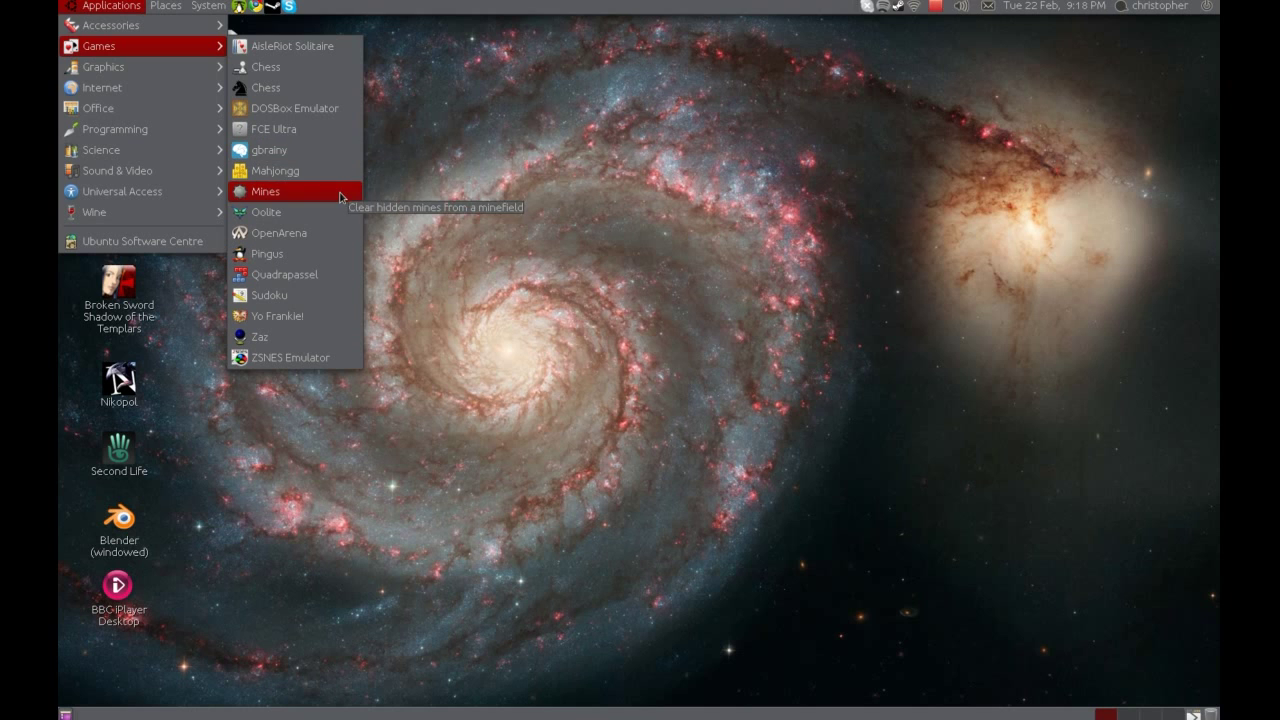
left_click(300, 46)
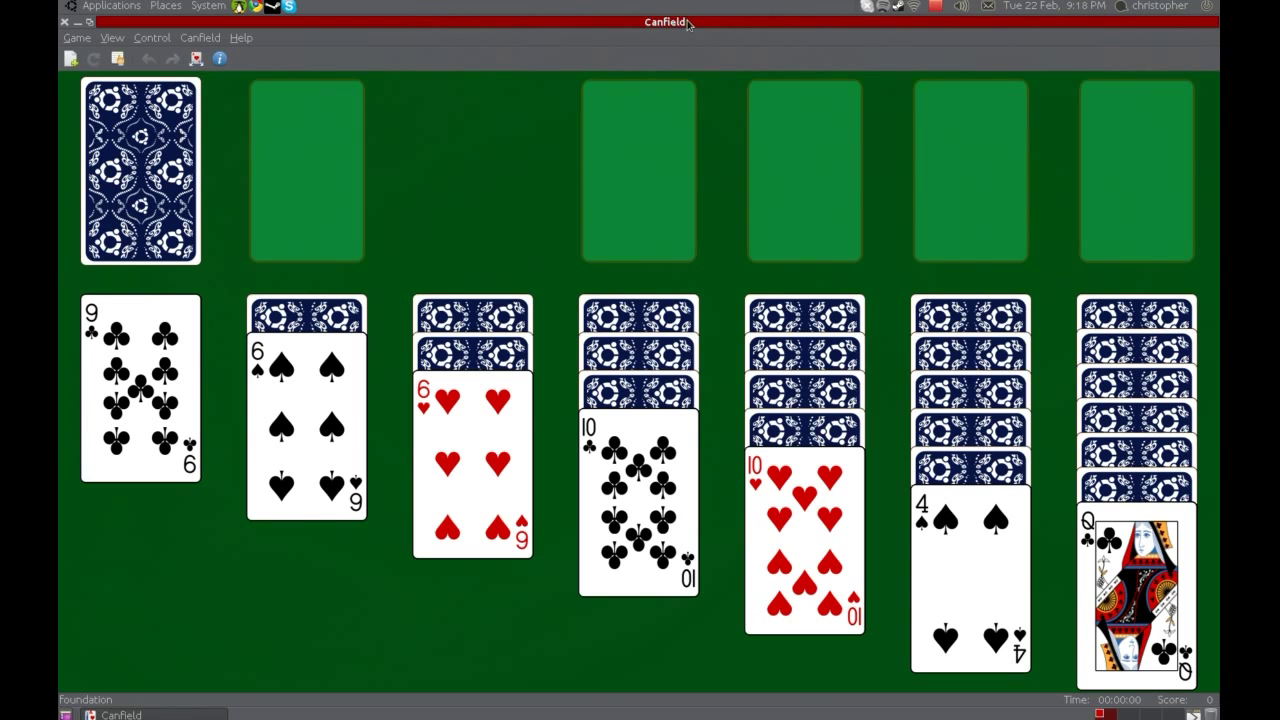
Restore the Canfield window to a smaller size, move it toward the middle of the desktop and deal a card from the stock.
double_click(693, 15)
left_click_drag(378, 35, 732, 121)
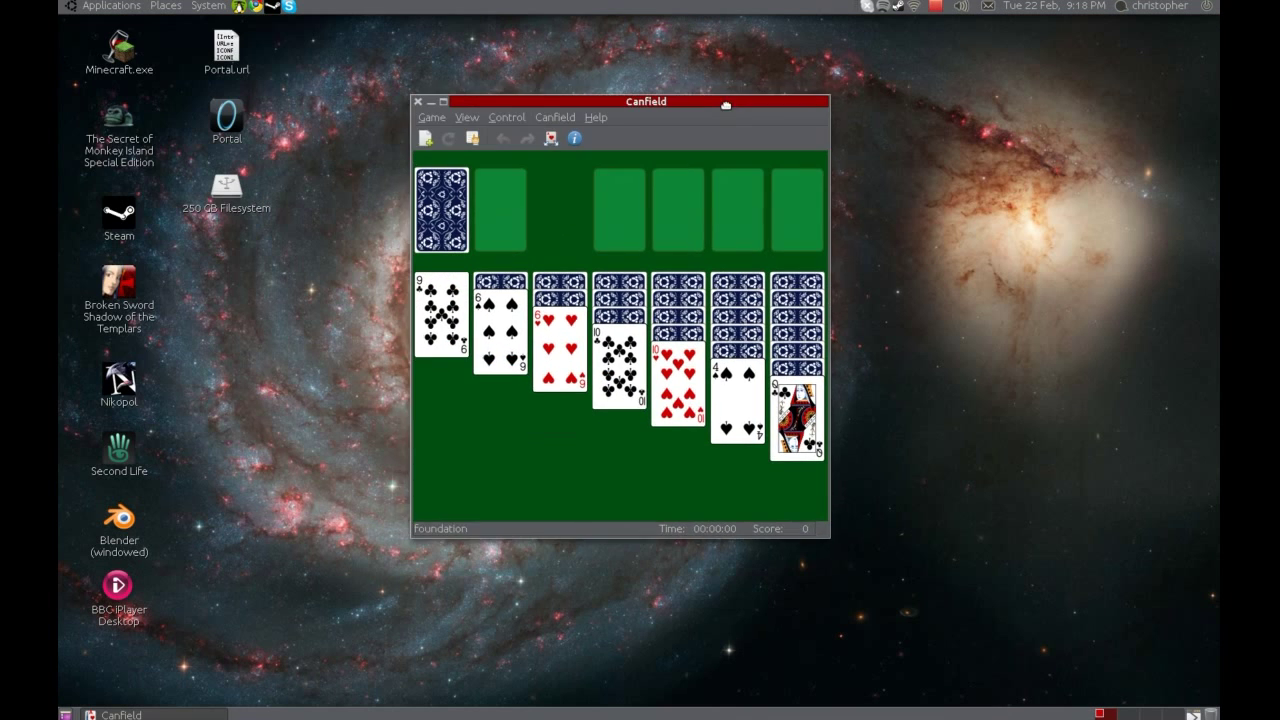
left_click(455, 200)
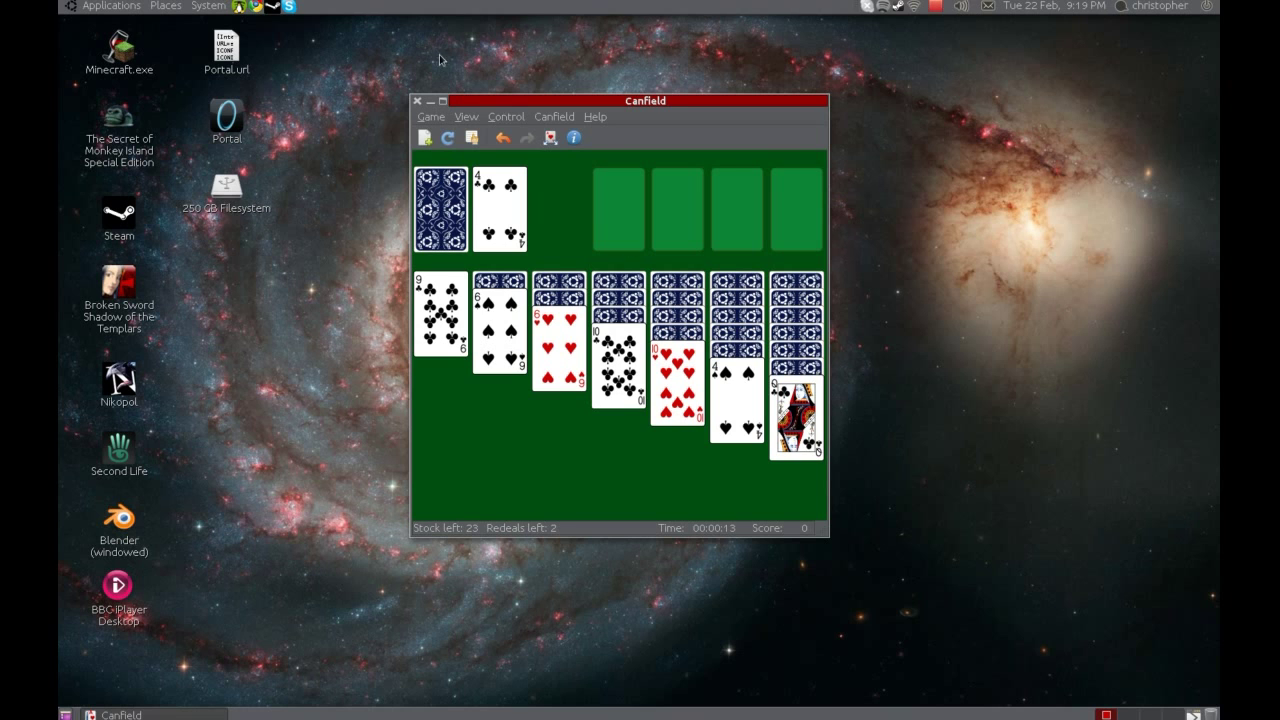
Close the Canfield solitaire game and launch the Ubuntu Software Centre.
left_click(417, 101)
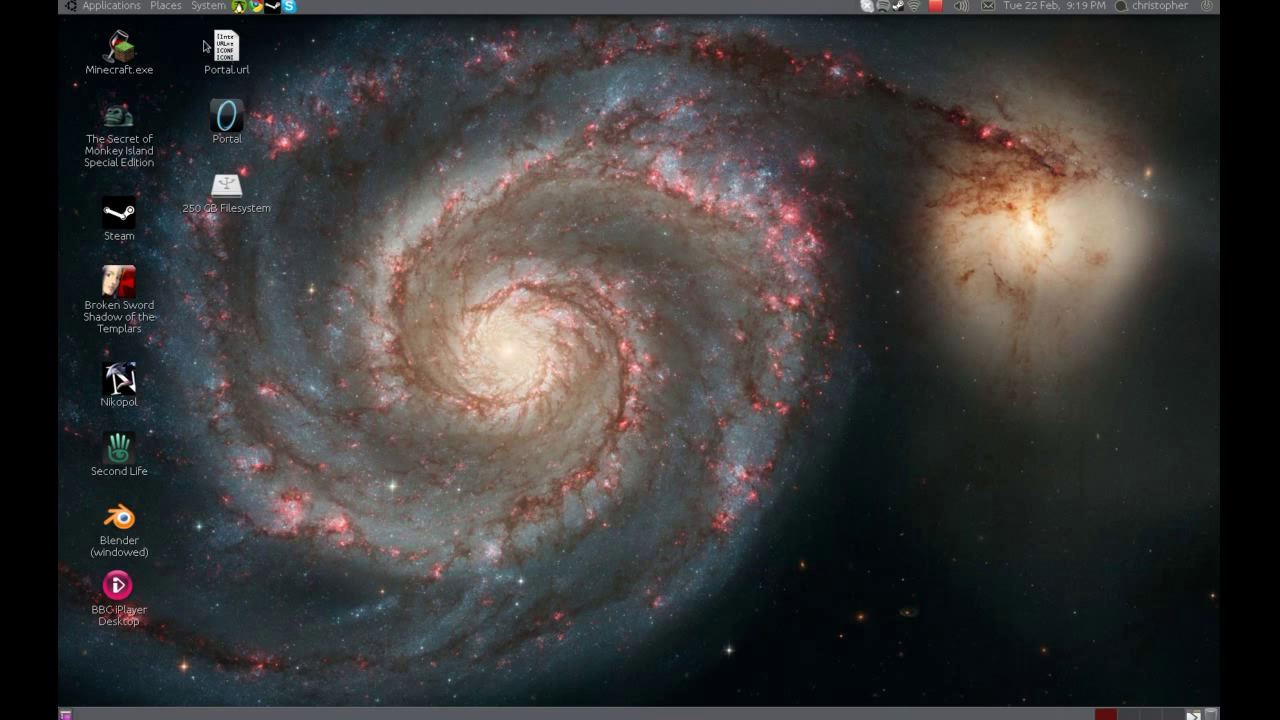
left_click(120, 6)
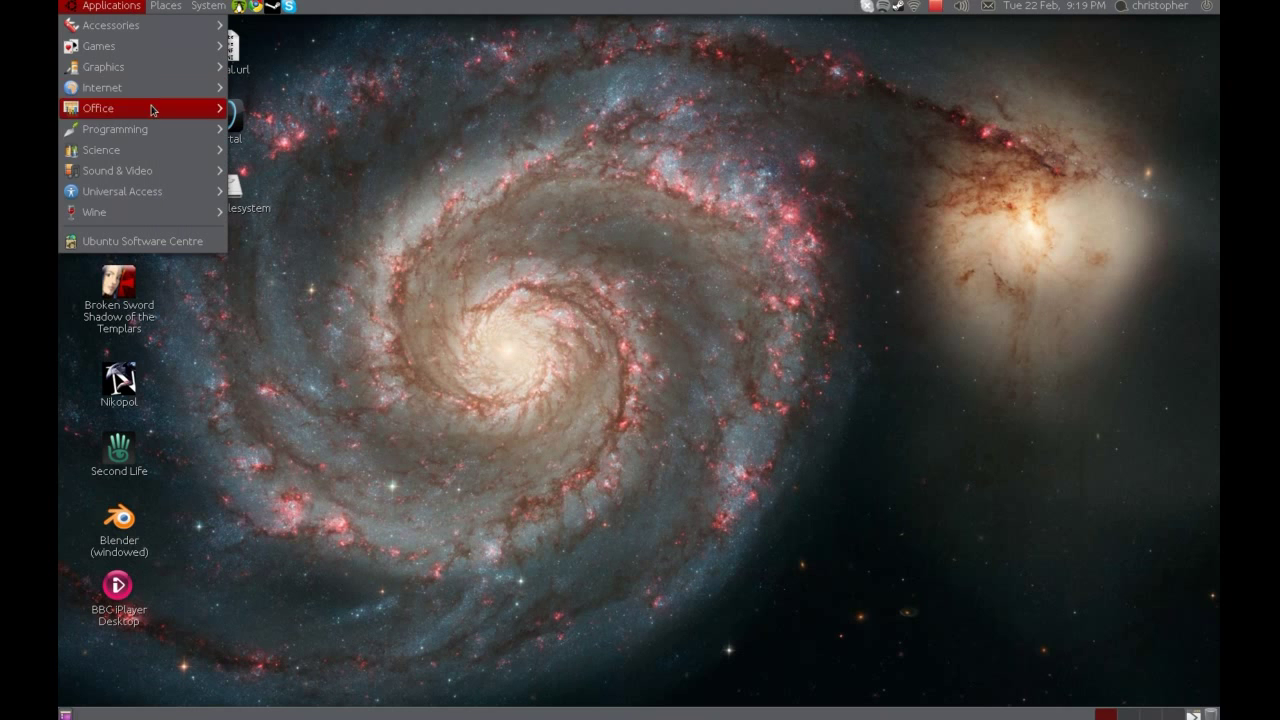
mouse_move(153, 151)
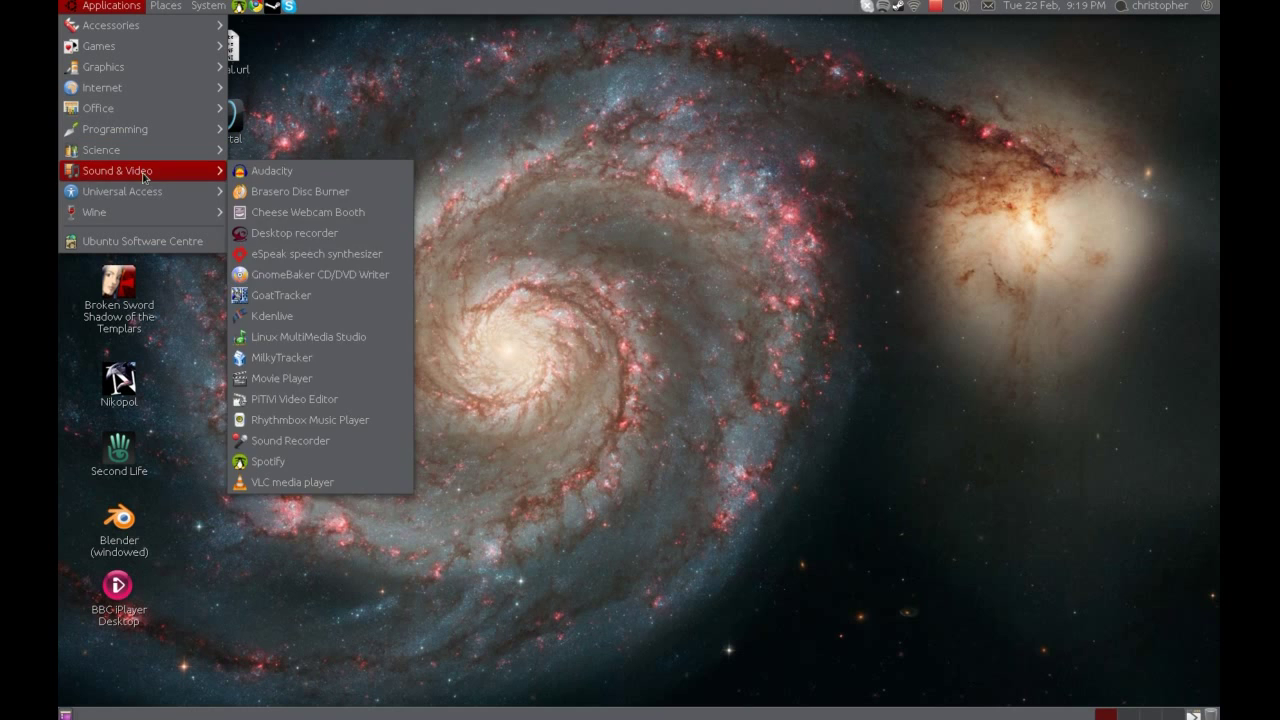
left_click(140, 241)
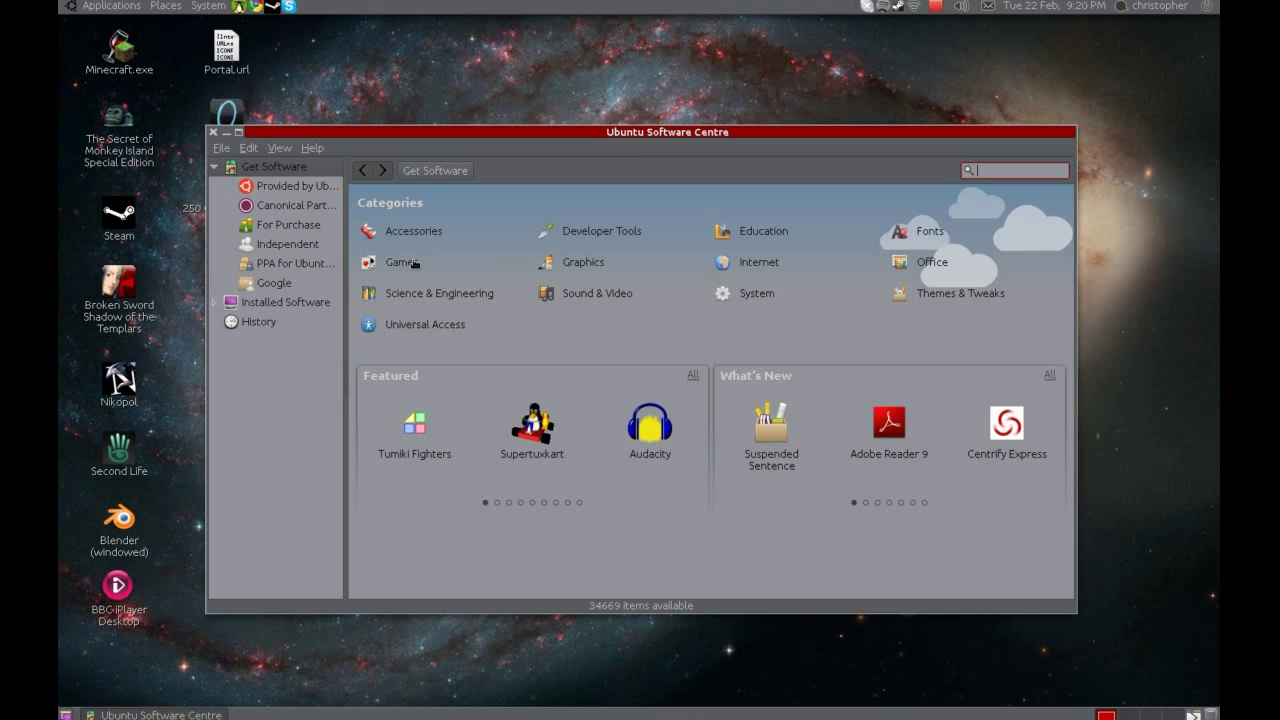
Browse the software offered by the Google, PPA for Ubuntu Wine Team, Independent and For Purchase sources.
left_click(260, 285)
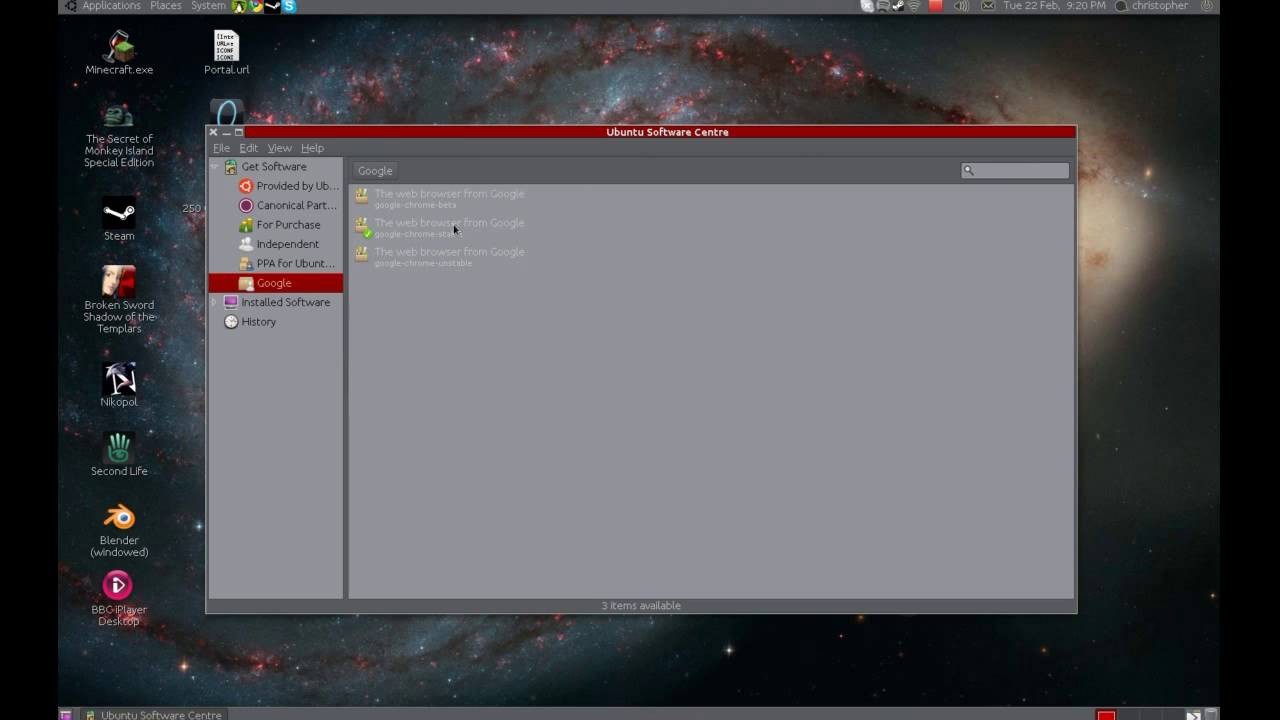
left_click(298, 262)
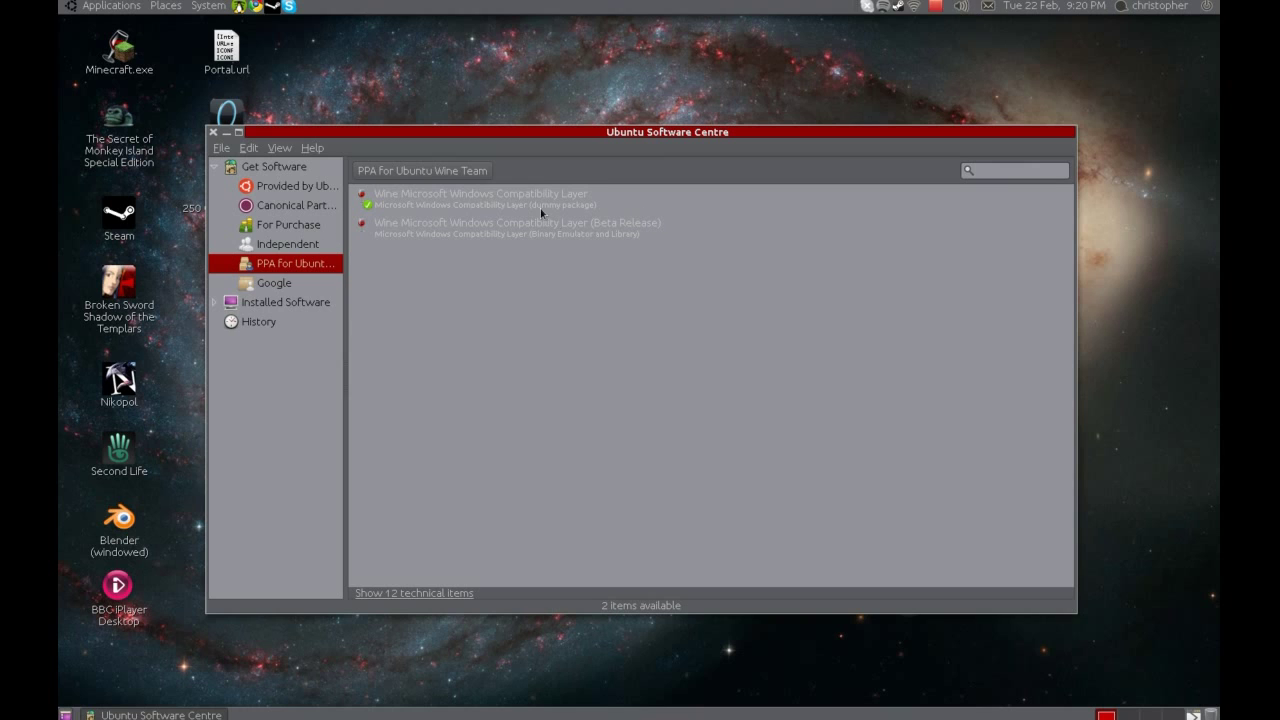
left_click(294, 247)
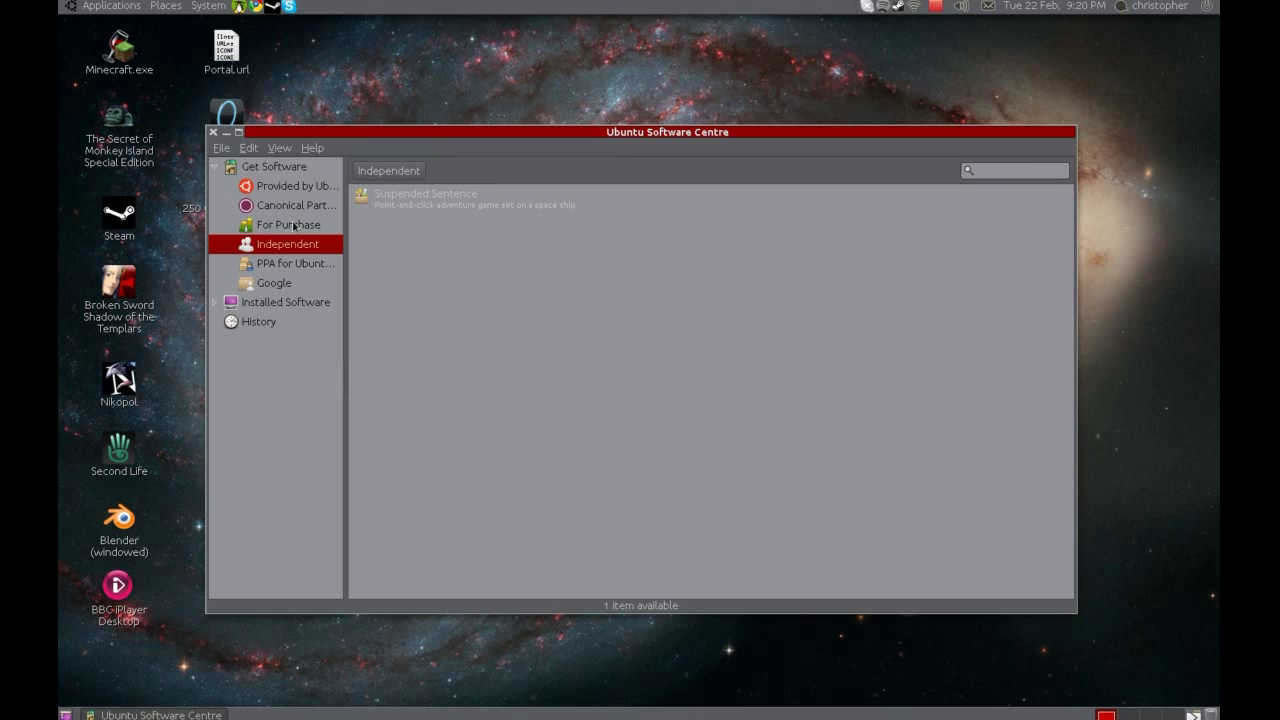
left_click(295, 227)
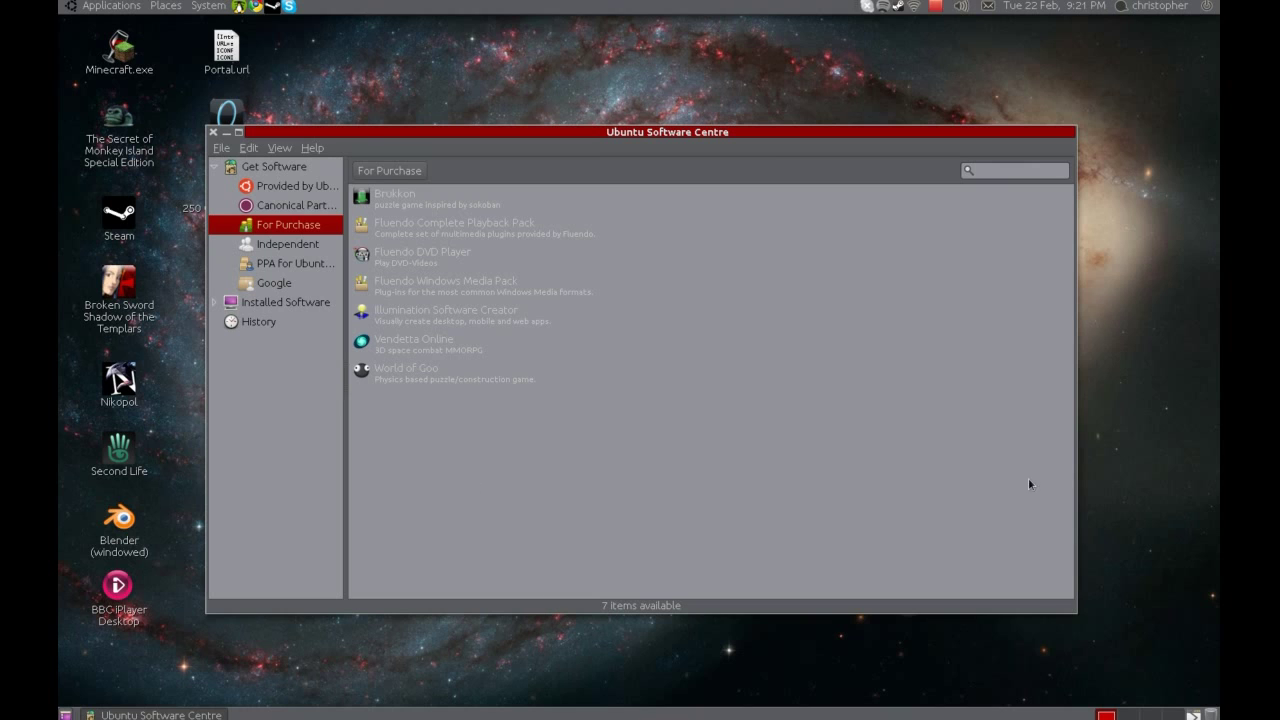
View the World of Goo product details, return to the For Purchase list and close the Ubuntu Software Centre.
left_click(468, 373)
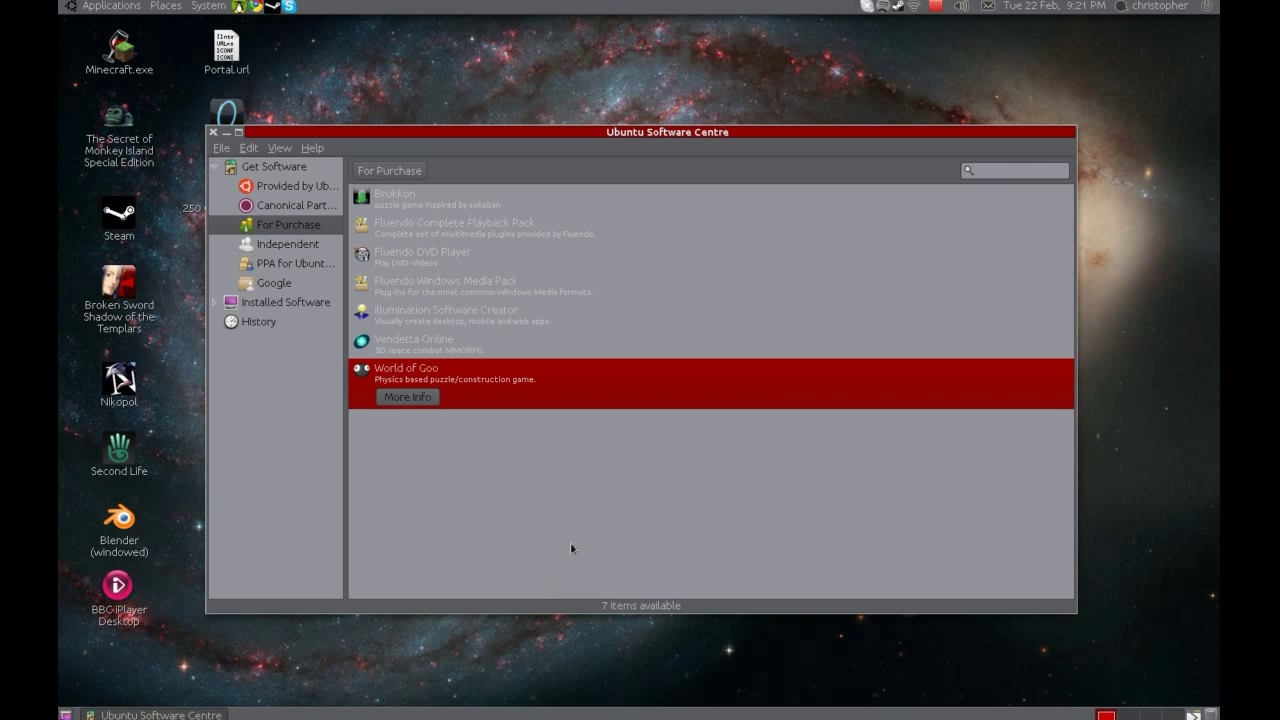
left_click(428, 397)
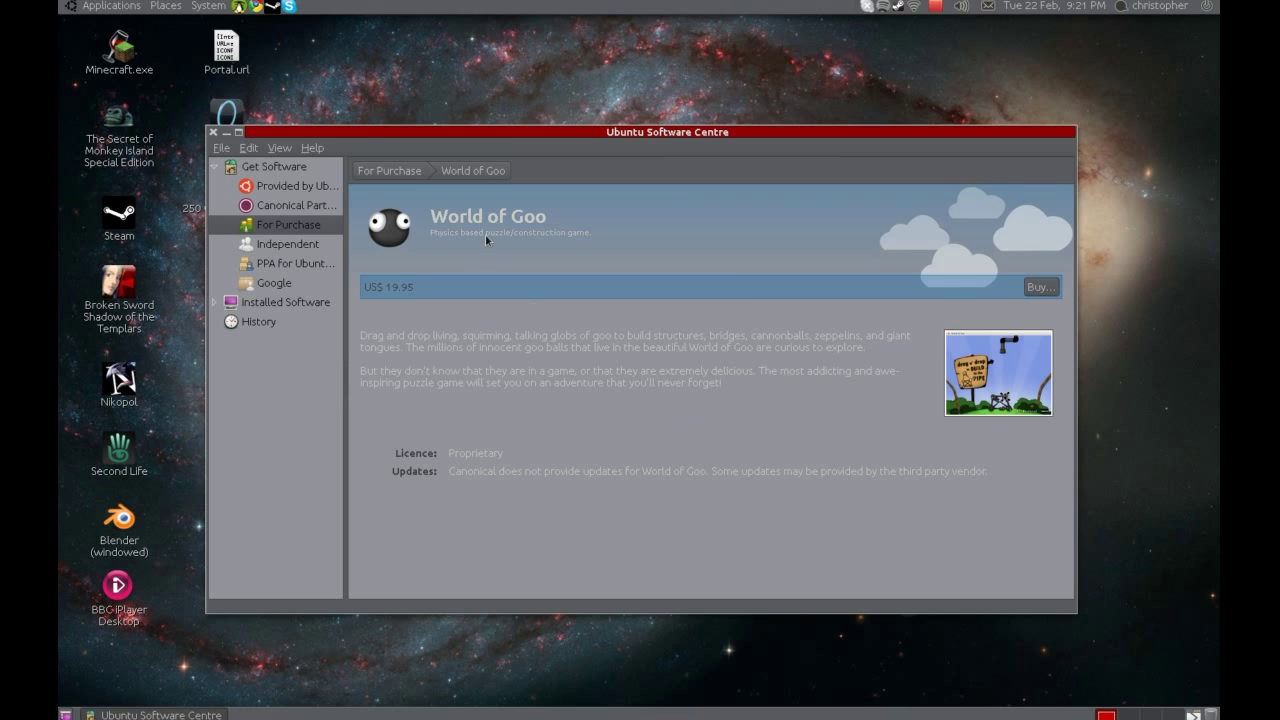
left_click(410, 172)
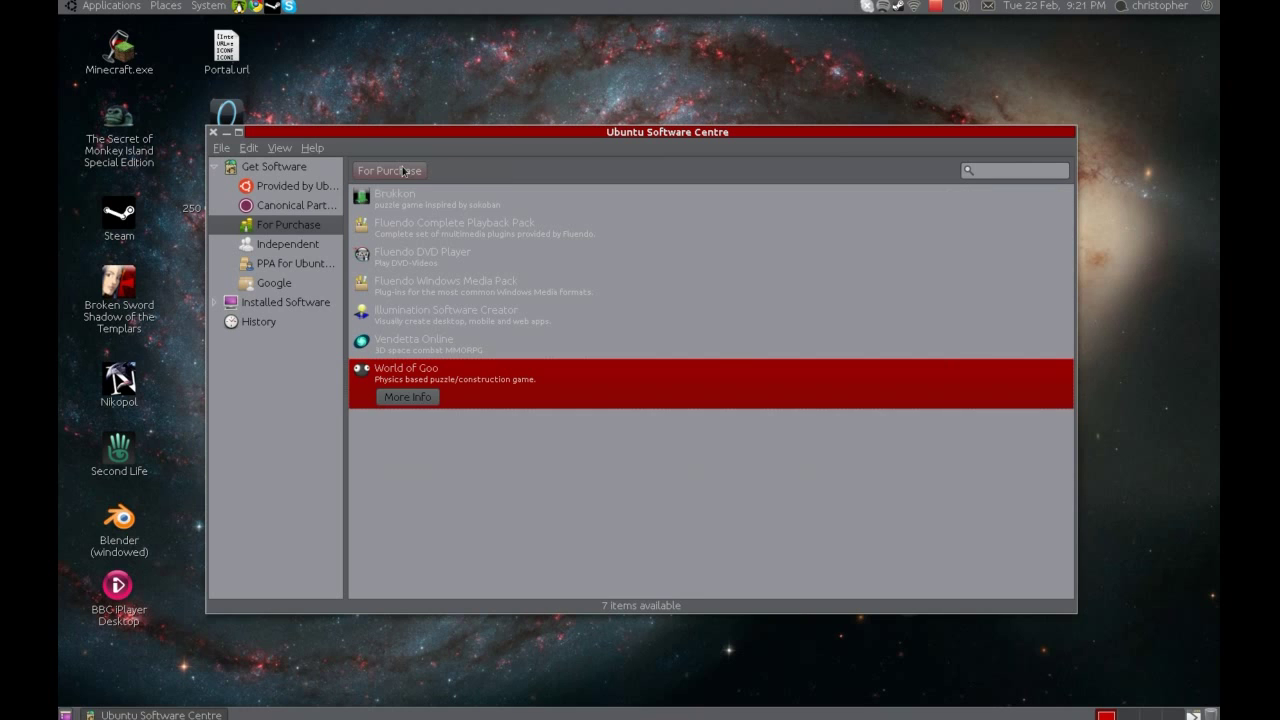
left_click(470, 210)
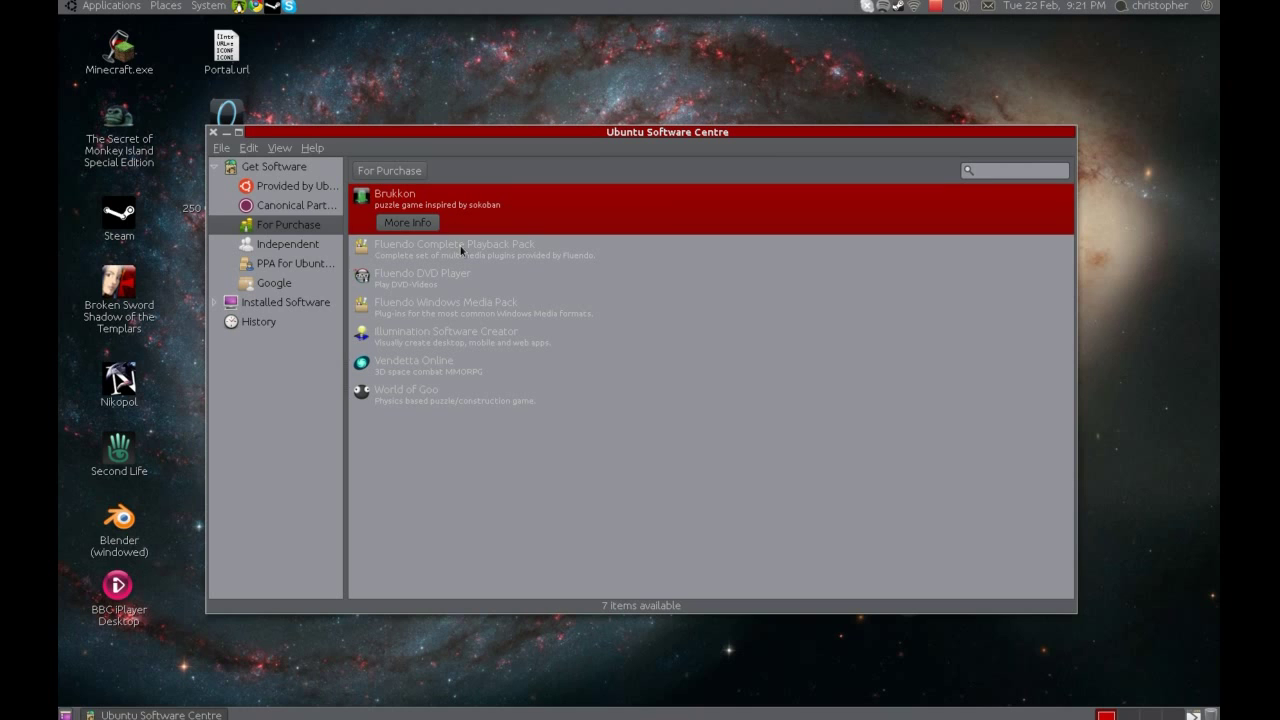
left_click(456, 394)
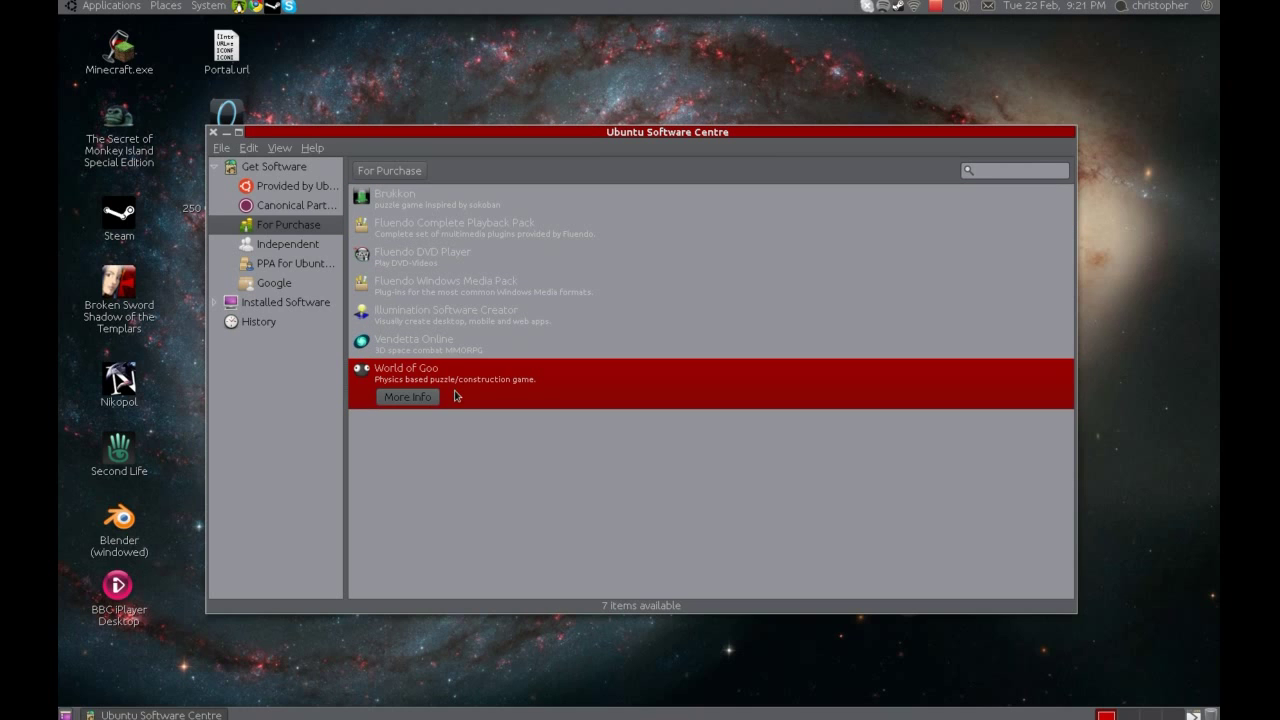
left_click(214, 132)
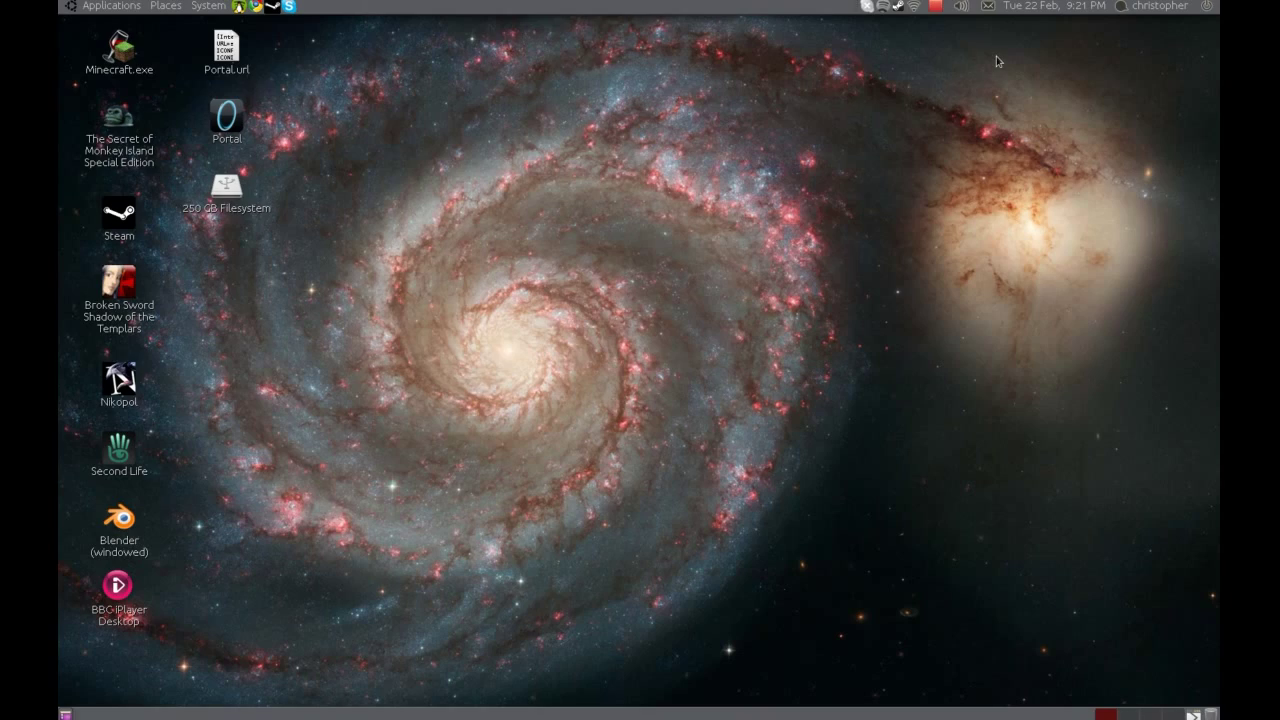
left_click(935, 6)
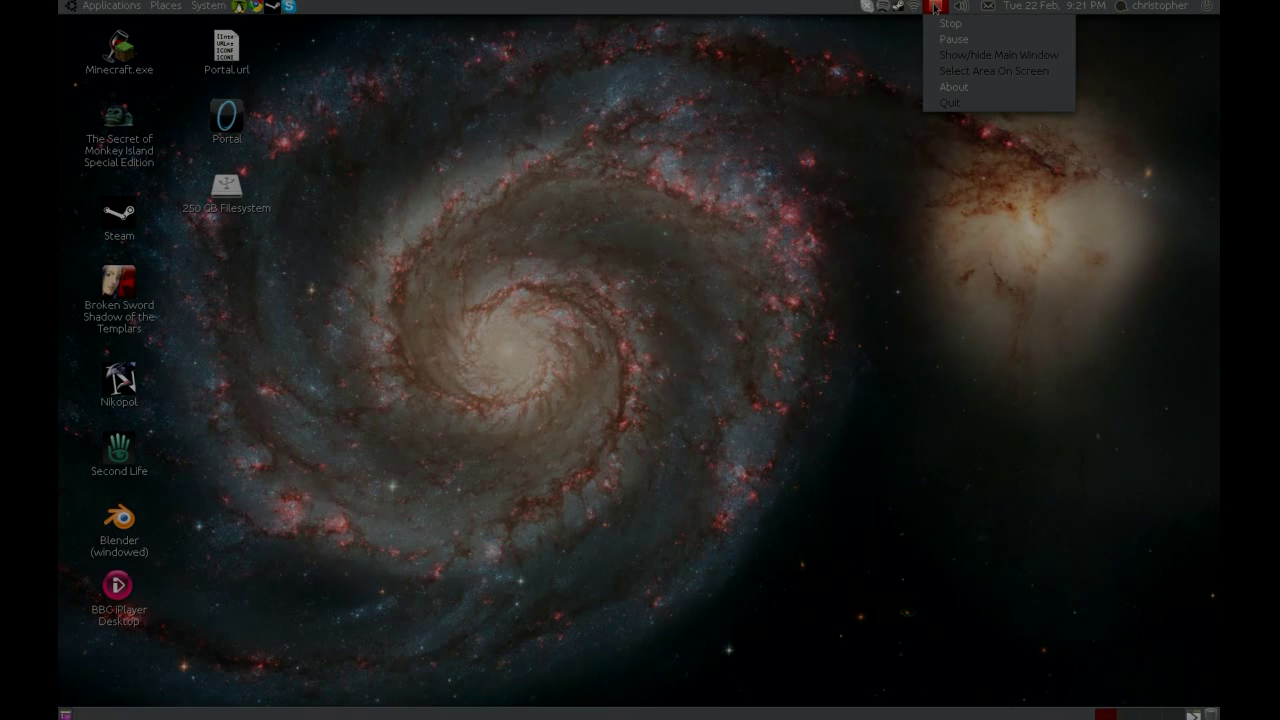